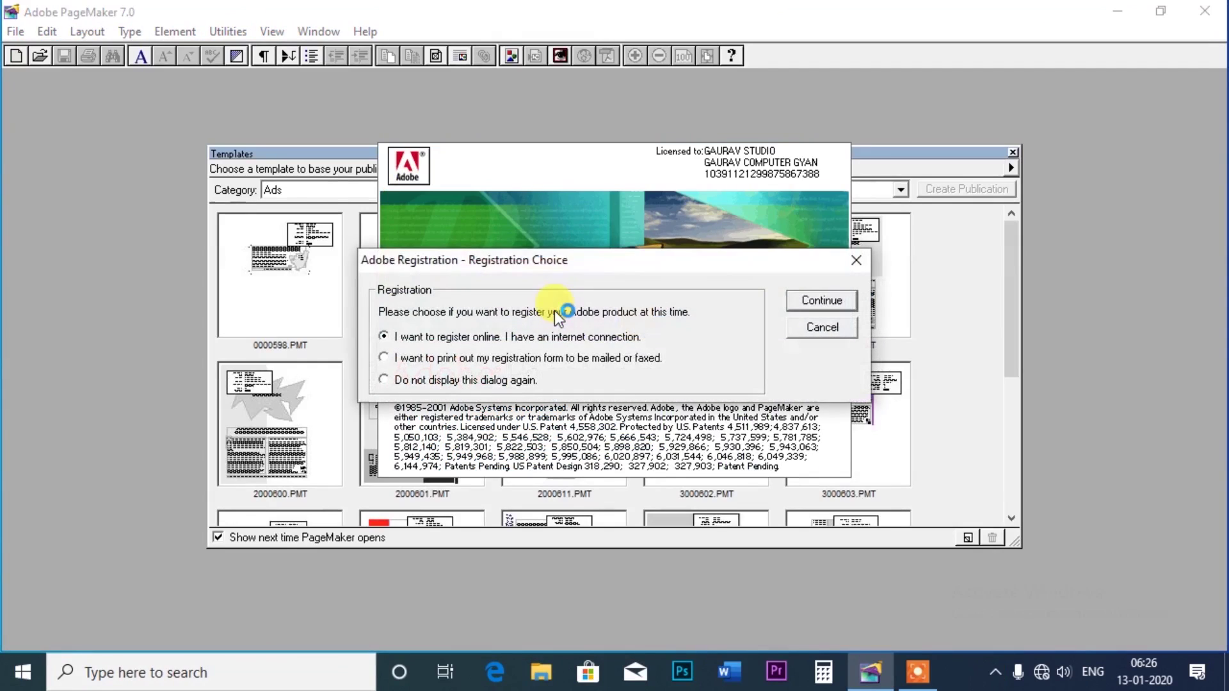
# Dismiss the registration and template windows, and create a new publication with the A4 page size.
pyautogui.click(855, 261)
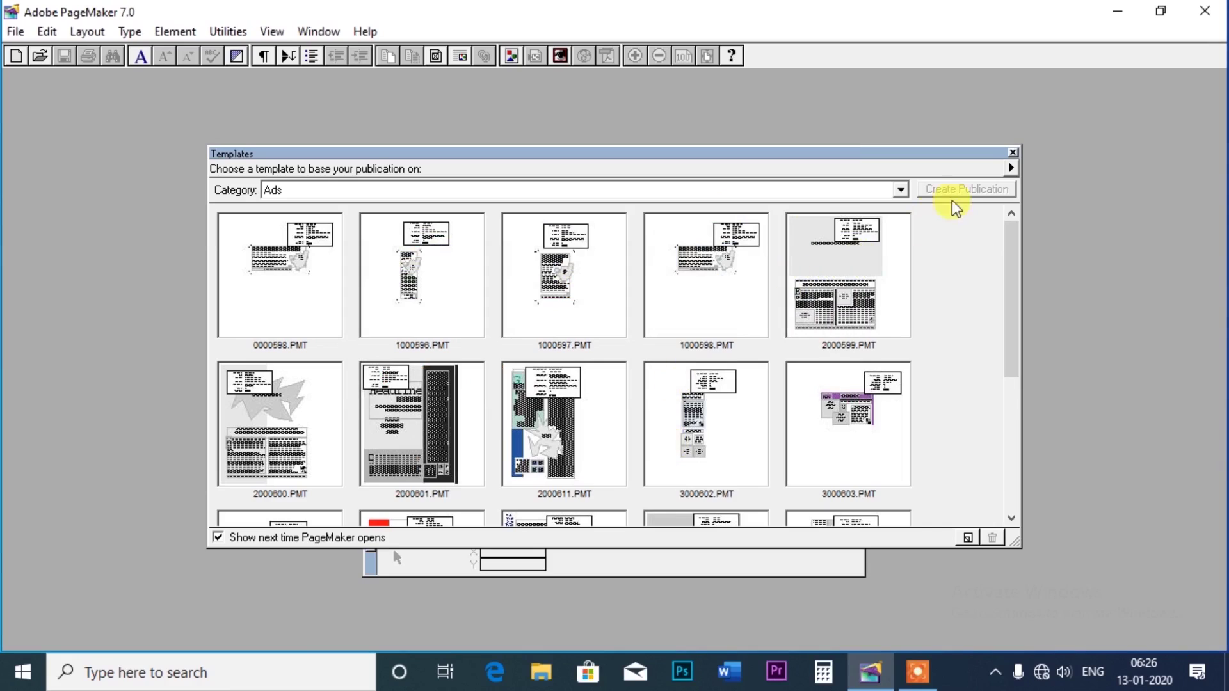
pyautogui.click(1013, 152)
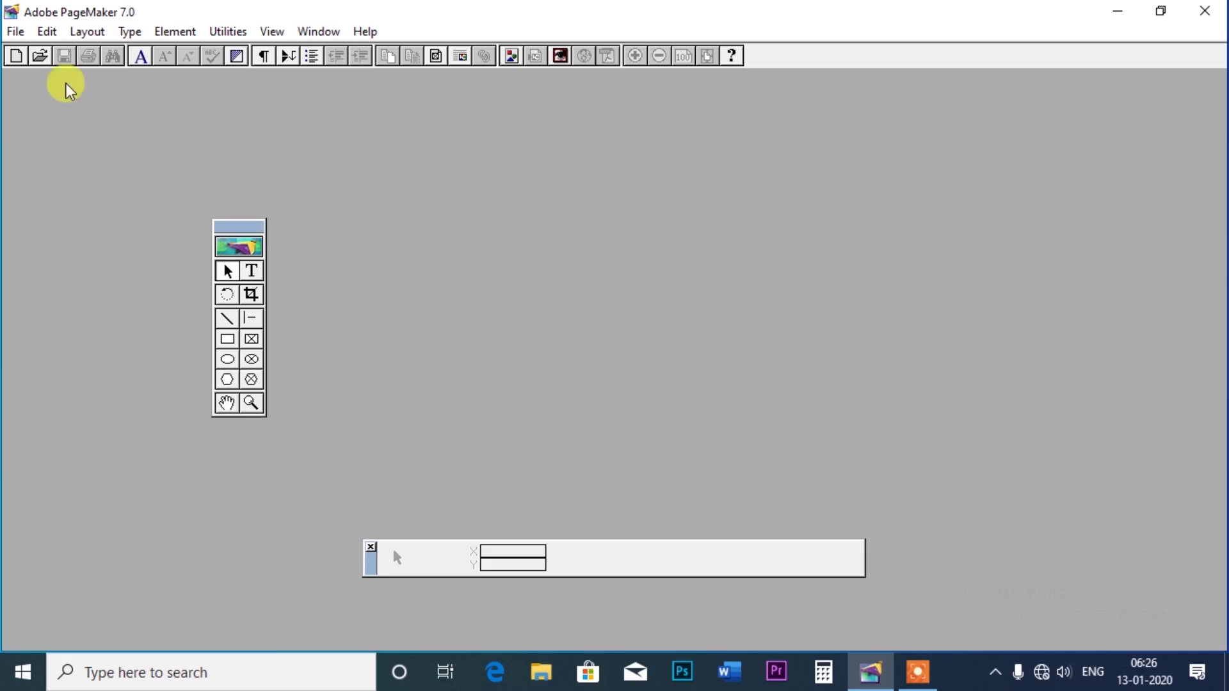
pyautogui.click(16, 56)
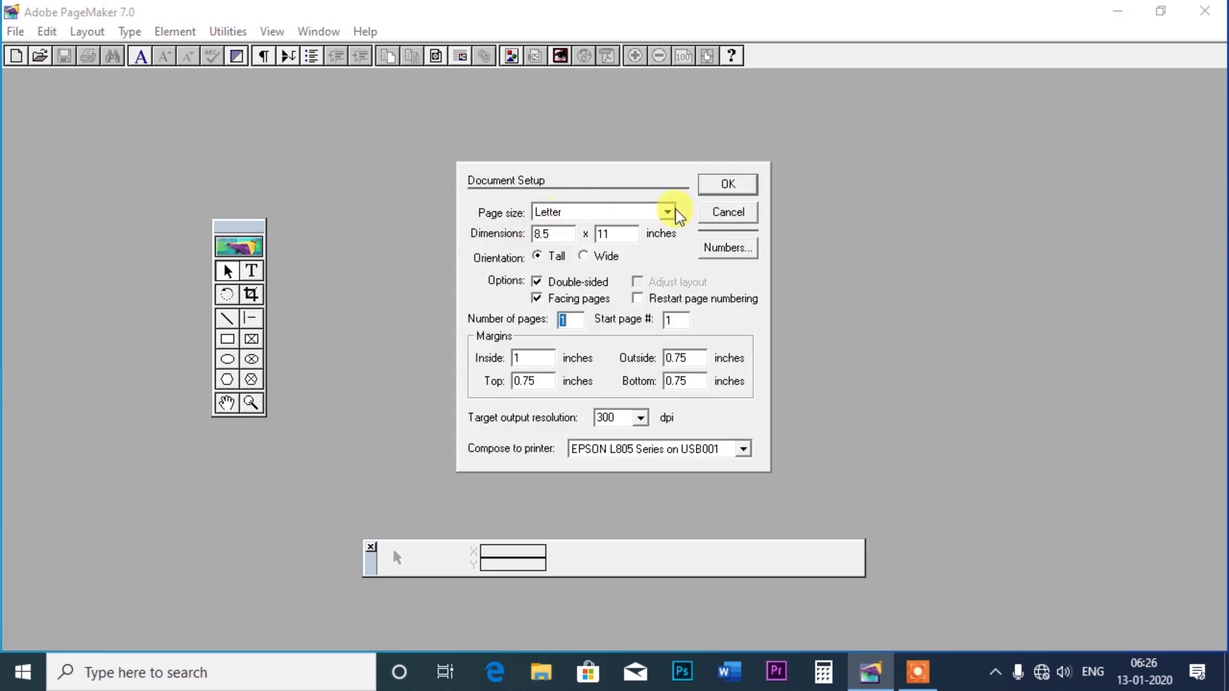
pyautogui.click(676, 212)
pyautogui.click(558, 270)
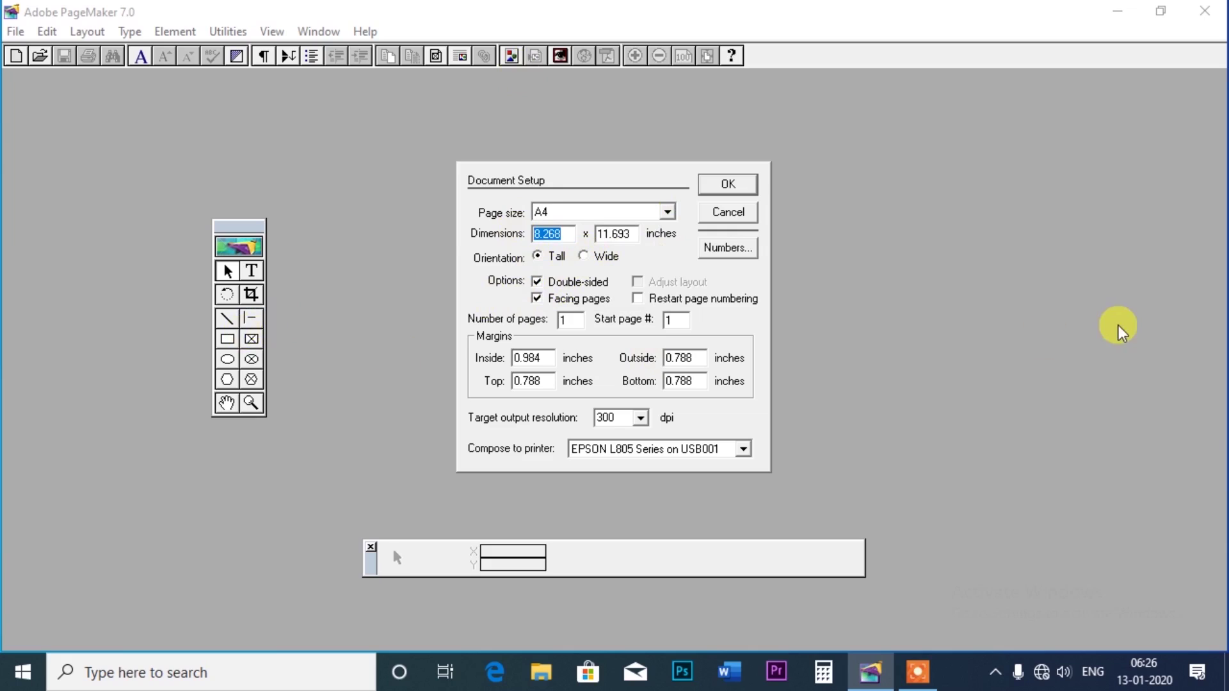
pyautogui.click(751, 190)
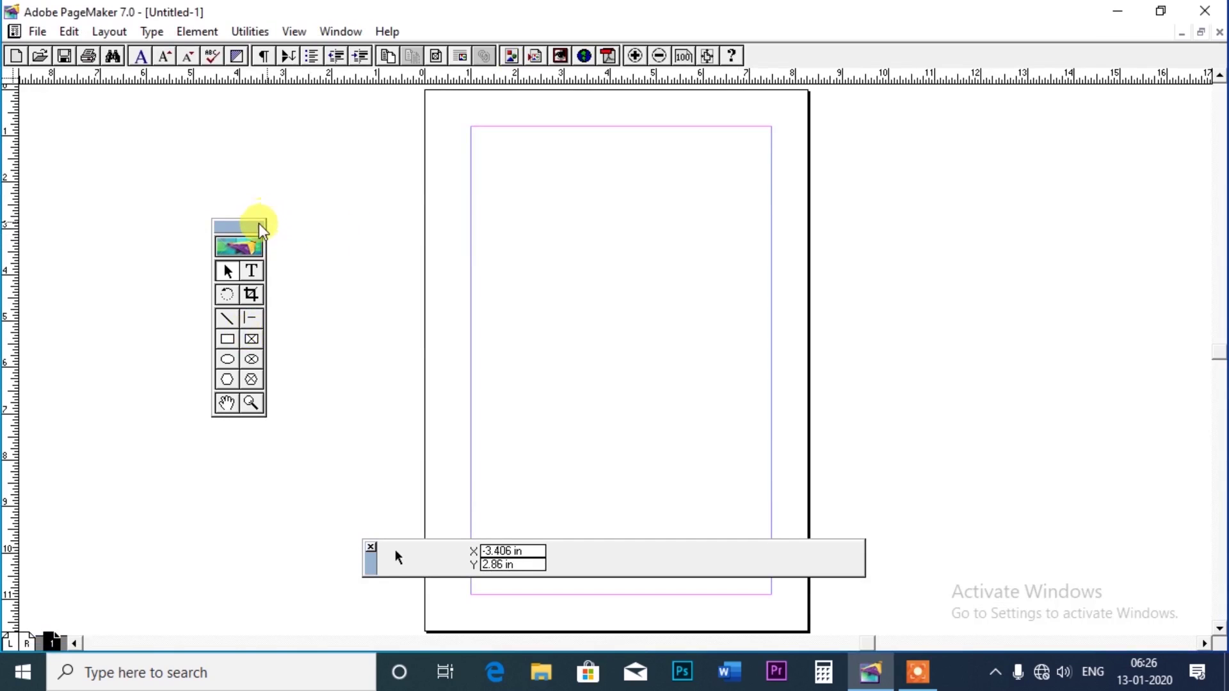
# Move the toolbox slightly closer to the page and display the page at actual size.
pyautogui.moveTo(254, 228); pyautogui.dragTo(272, 203)
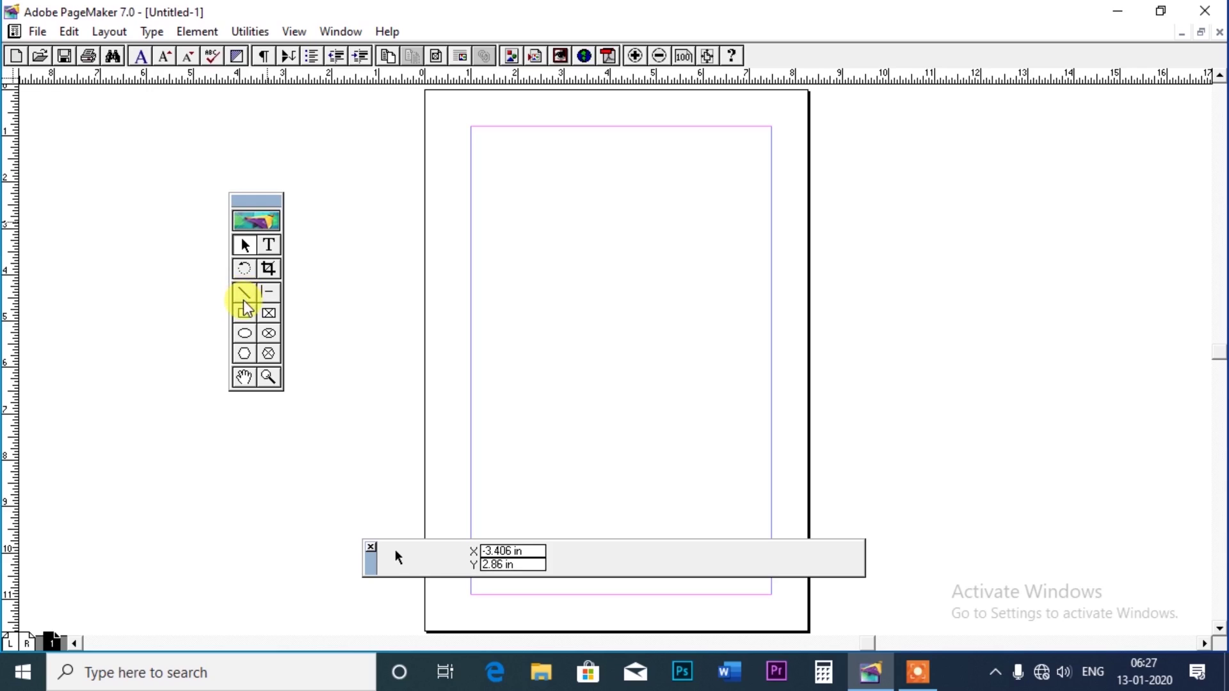
pyautogui.rightClick(588, 241)
pyautogui.click(647, 344)
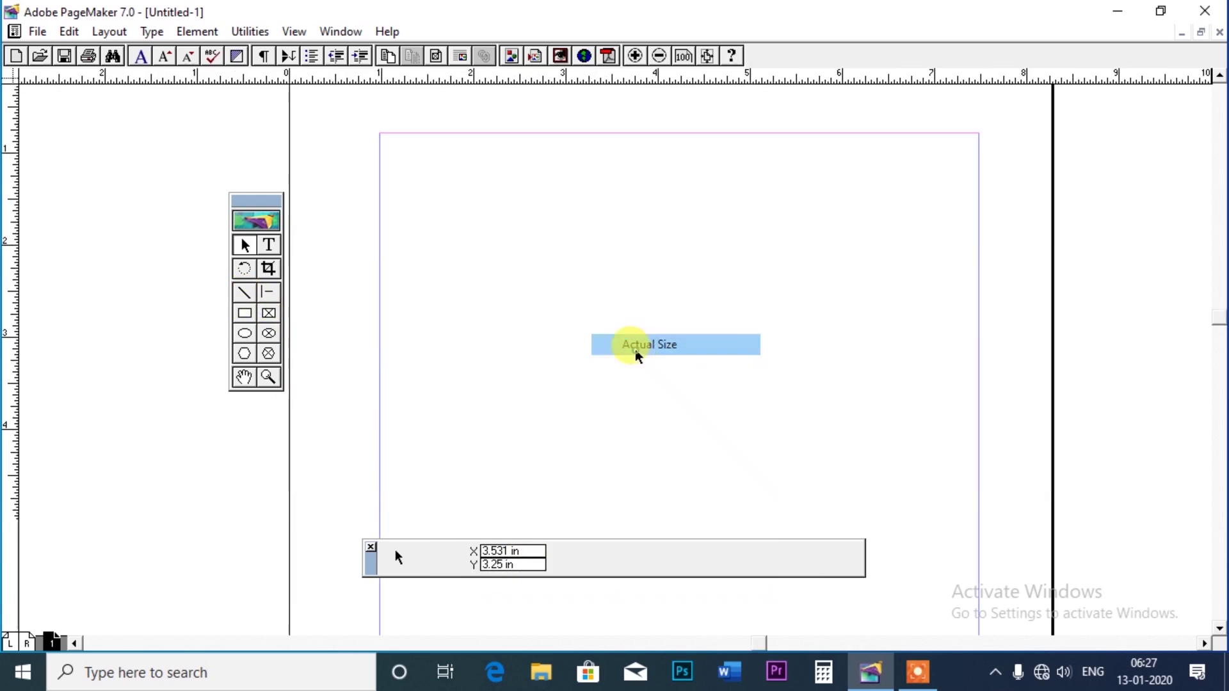
# Draw two near-vertical lines and a slightly sloping line about 1.58 in long inside the margins with the Line tool.
pyautogui.click(244, 294)
pyautogui.moveTo(468, 203); pyautogui.dragTo(467, 465)
pyautogui.moveTo(517, 202); pyautogui.dragTo(532, 469)
pyautogui.moveTo(557, 239); pyautogui.dragTo(702, 251)
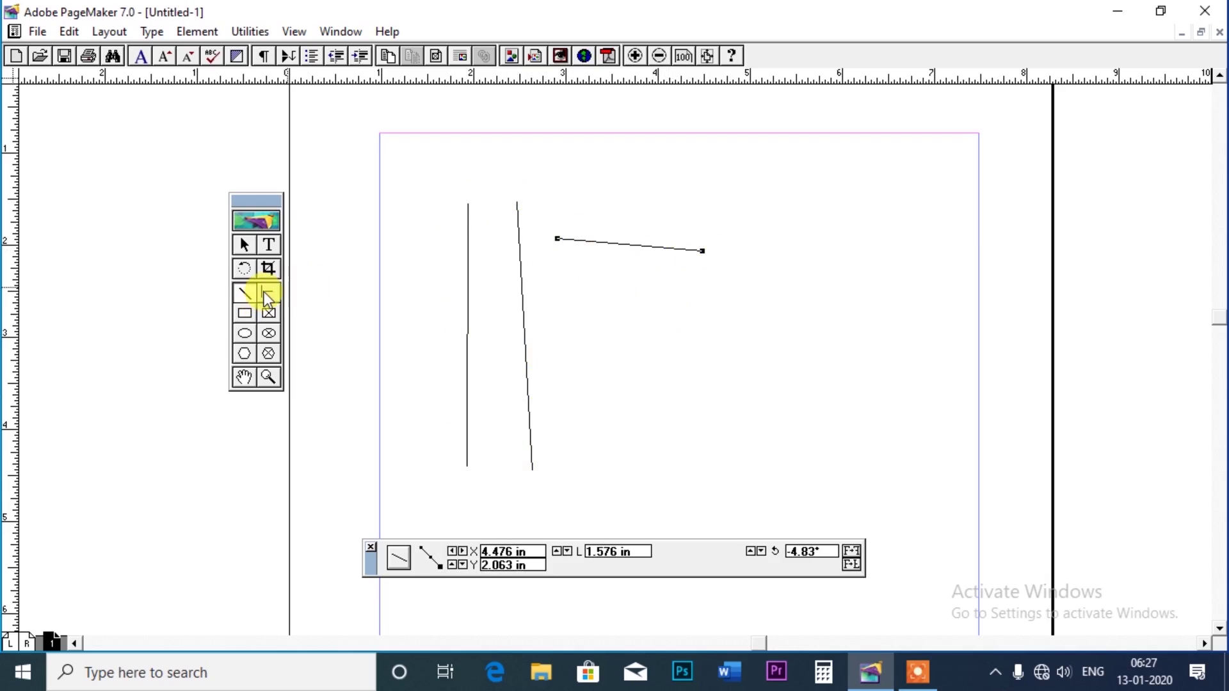
# Draw a horizontal line mid-page and a vertical line near the page's right margin with the Constrained-line tool.
pyautogui.click(267, 293)
pyautogui.moveTo(601, 320); pyautogui.dragTo(837, 323)
pyautogui.moveTo(877, 189); pyautogui.dragTo(898, 416)
# Use the Line tool to draw two perfectly vertical lines and a horizontal line about 1.45 in long near the upper margin.
pyautogui.click(244, 292)
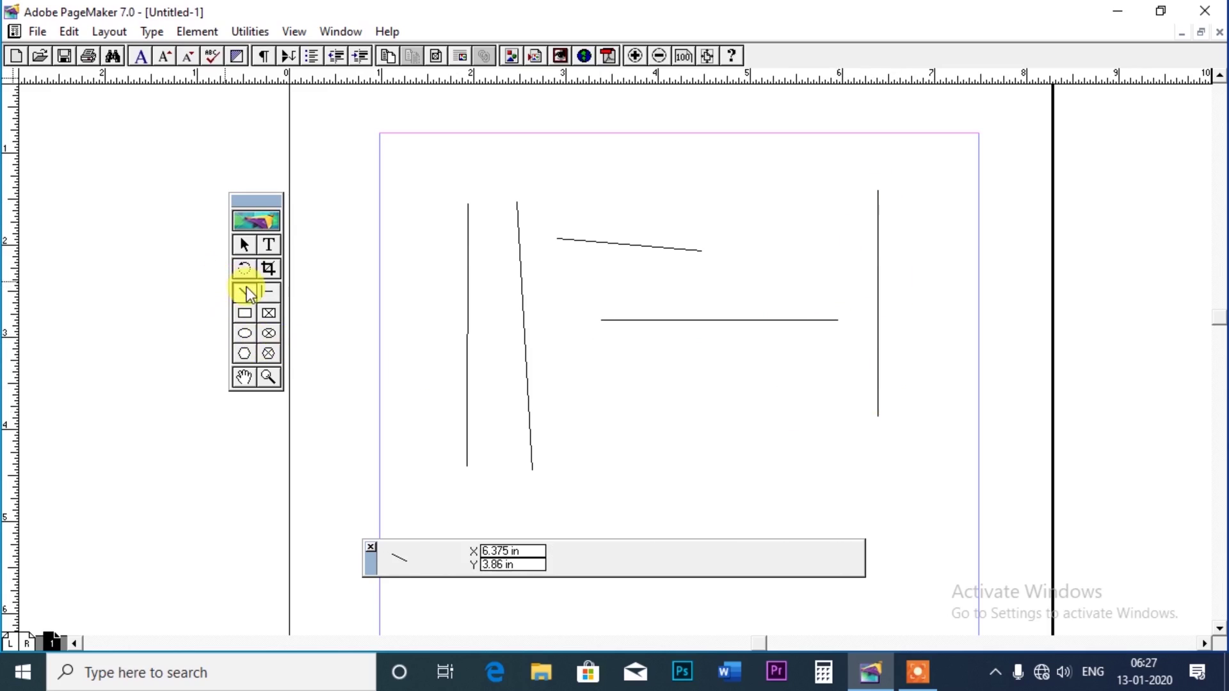
pyautogui.moveTo(422, 199); pyautogui.dragTo(423, 398)
pyautogui.click(245, 296)
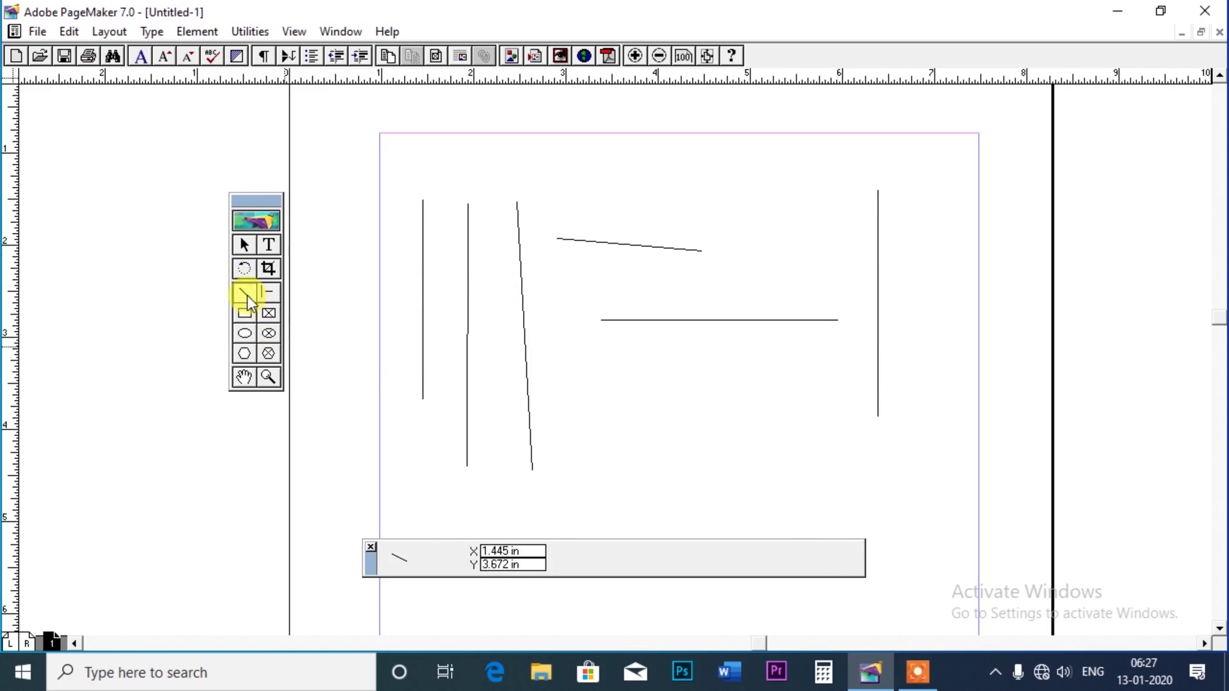
pyautogui.moveTo(765, 178); pyautogui.dragTo(764, 345)
pyautogui.moveTo(570, 174); pyautogui.dragTo(705, 174)
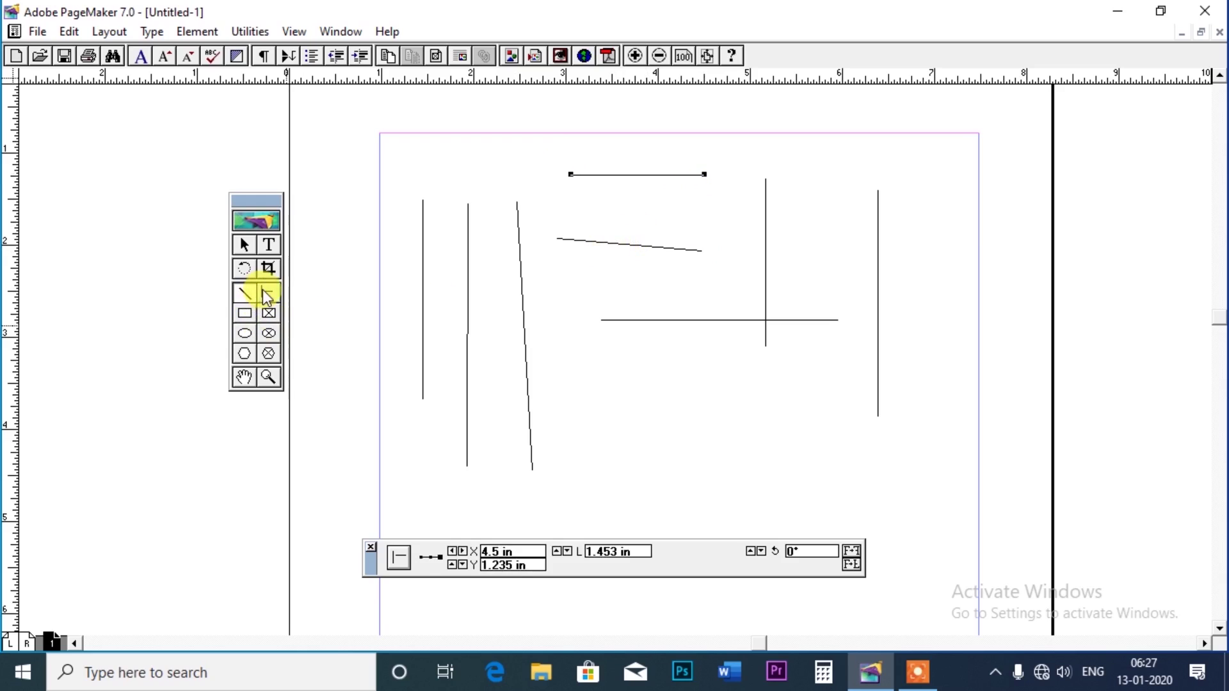
# Draw a horizontal line about 2.09 in long and a vertical line about 2.91 in long with the Constrained-line tool.
pyautogui.click(262, 290)
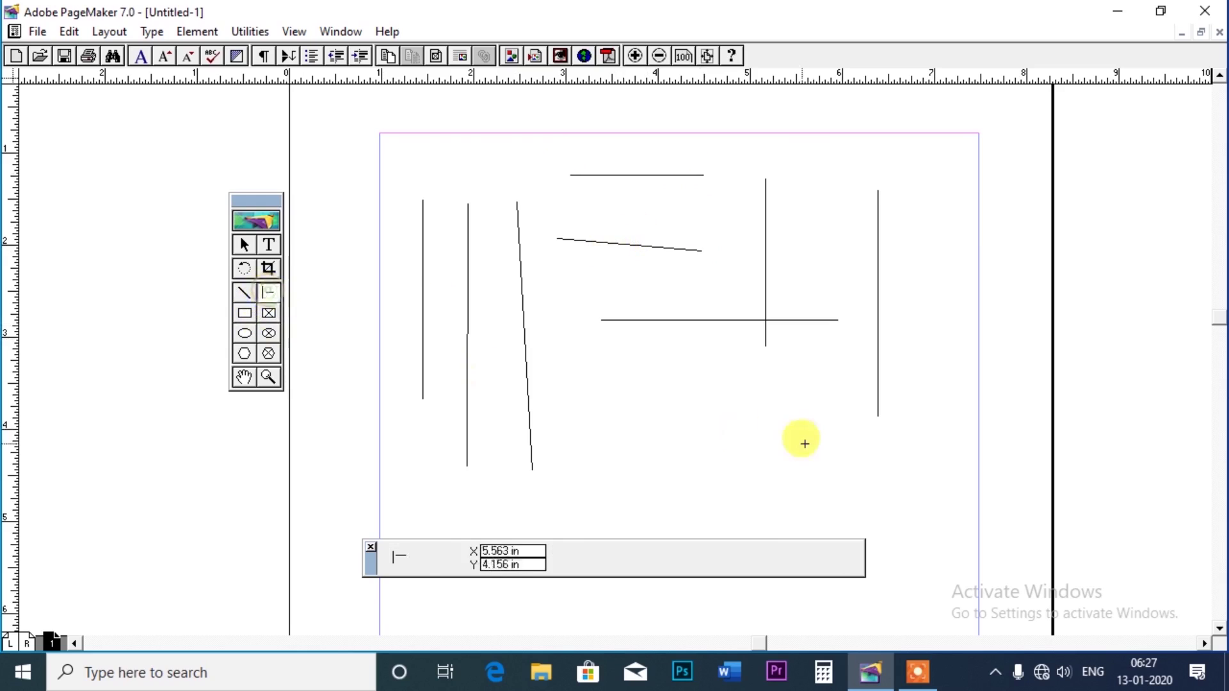
pyautogui.moveTo(642, 409); pyautogui.dragTo(834, 409)
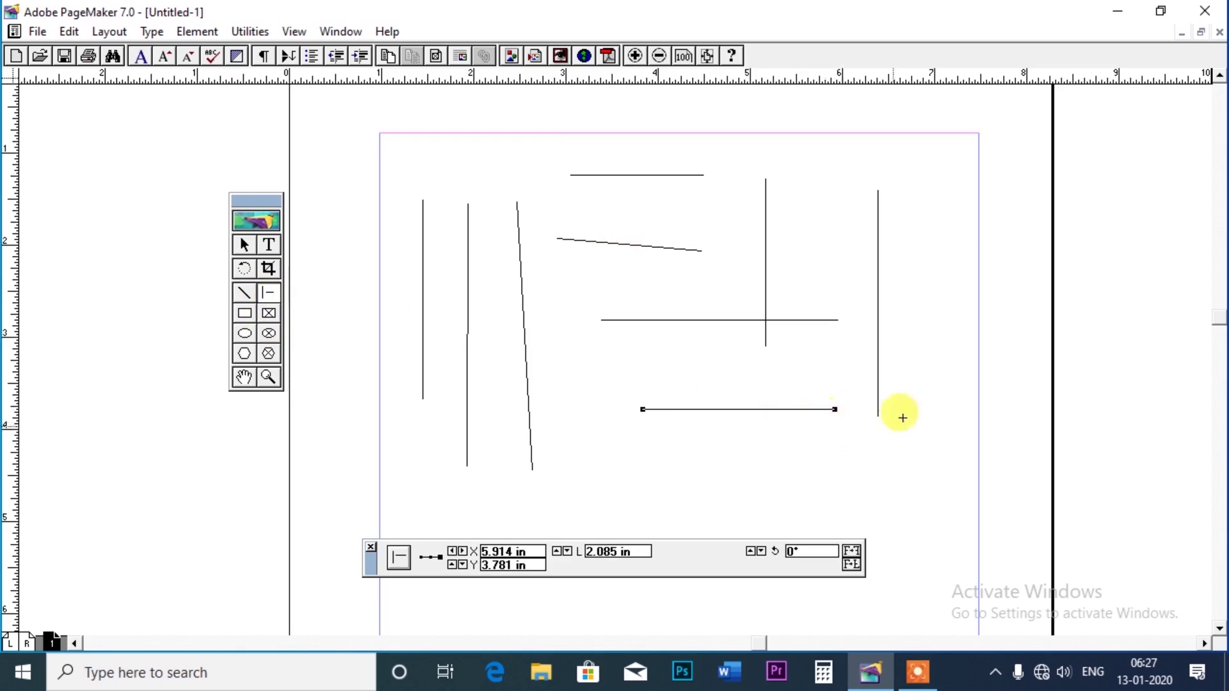
pyautogui.moveTo(924, 177); pyautogui.dragTo(939, 445)
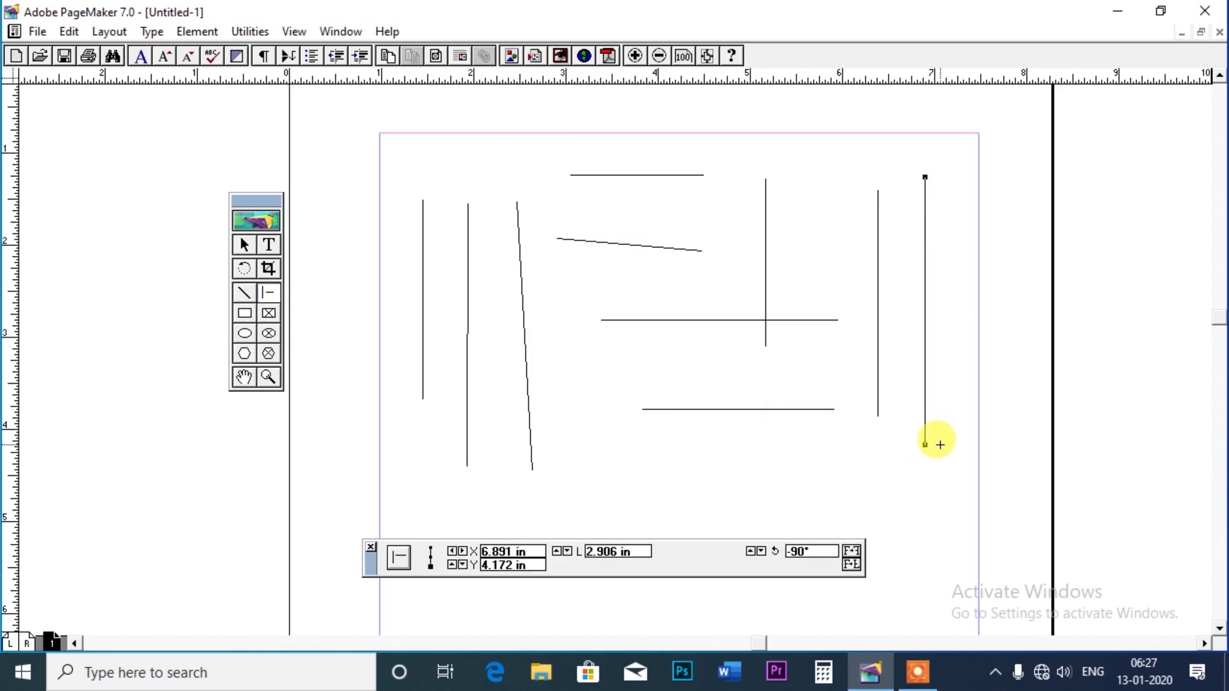
# Draw a rectangle about 2.55 by 1.99 in across the page's left edge and give it a solid 6 pt stroke.
pyautogui.click(245, 314)
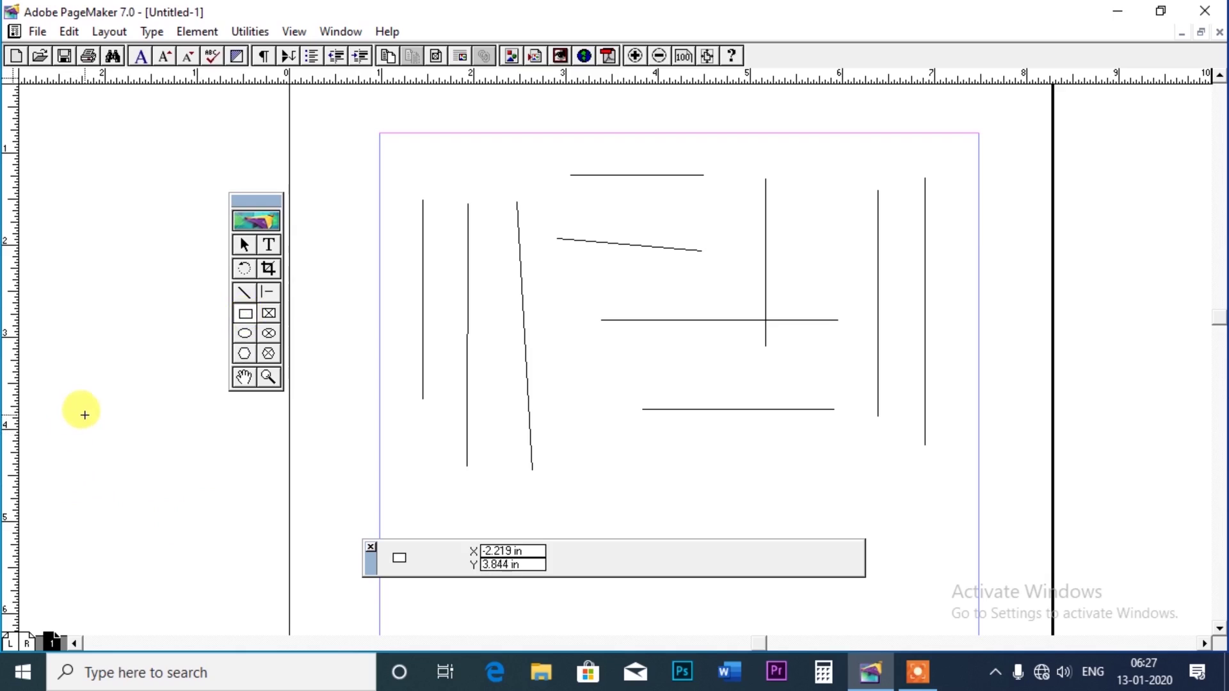
pyautogui.moveTo(85, 415); pyautogui.dragTo(318, 596)
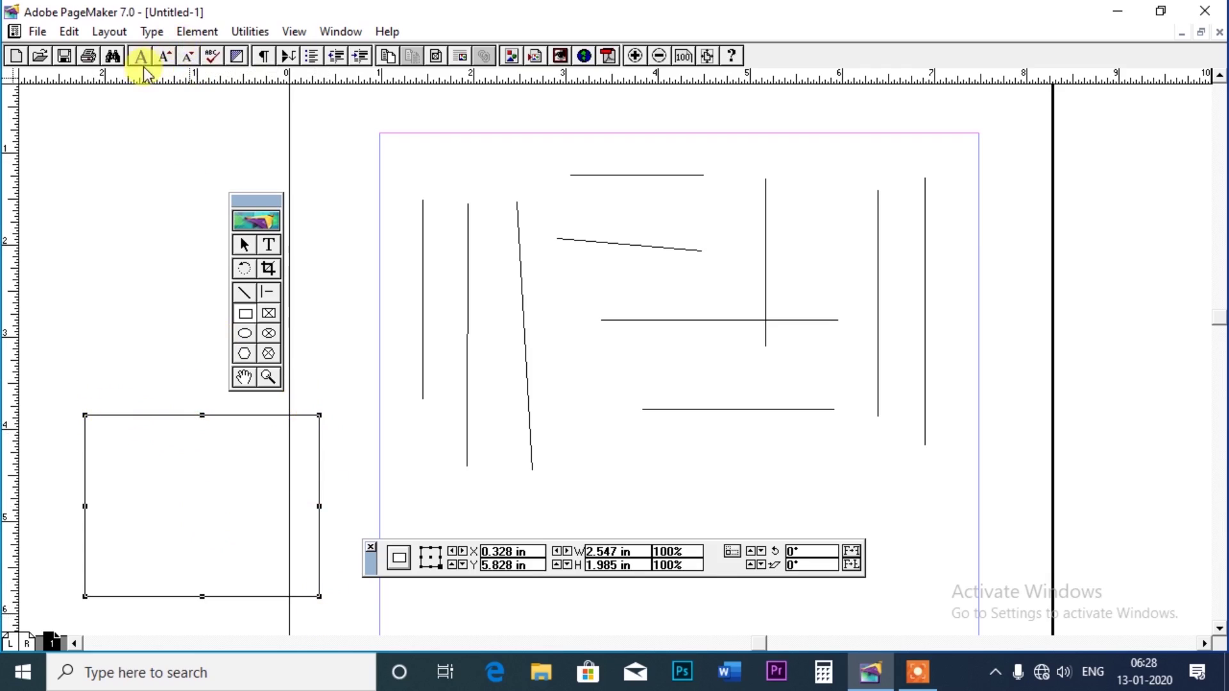
pyautogui.click(190, 32)
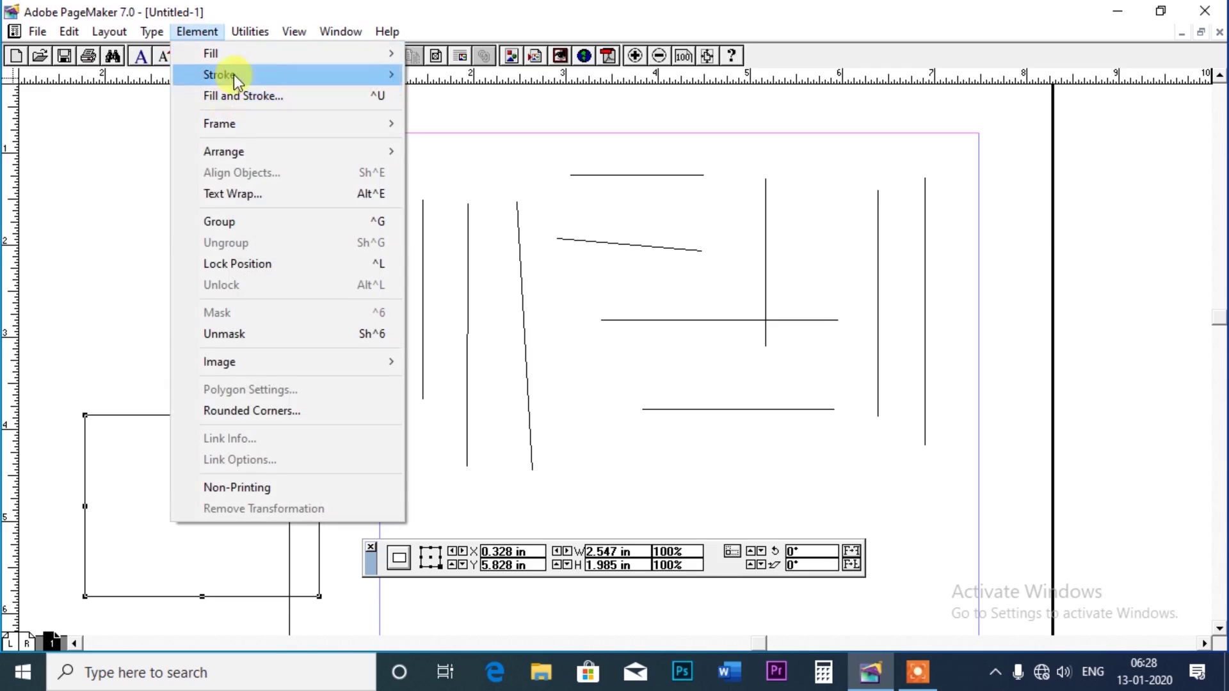
pyautogui.moveTo(233, 74)
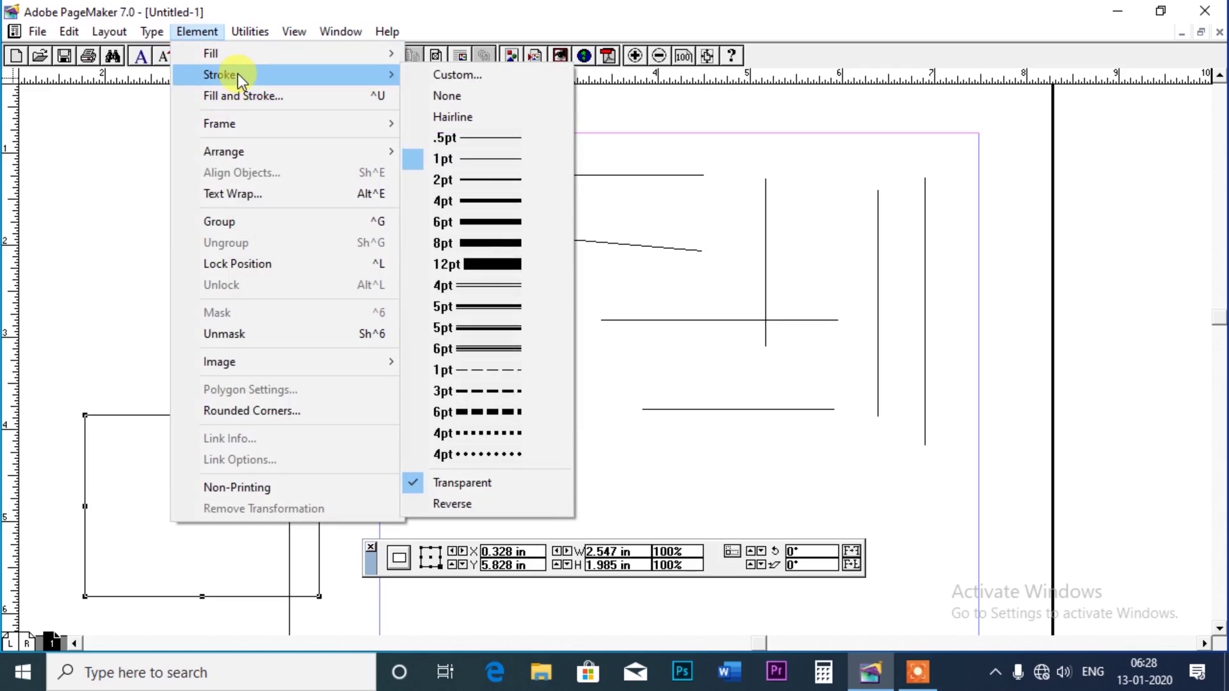
pyautogui.click(487, 222)
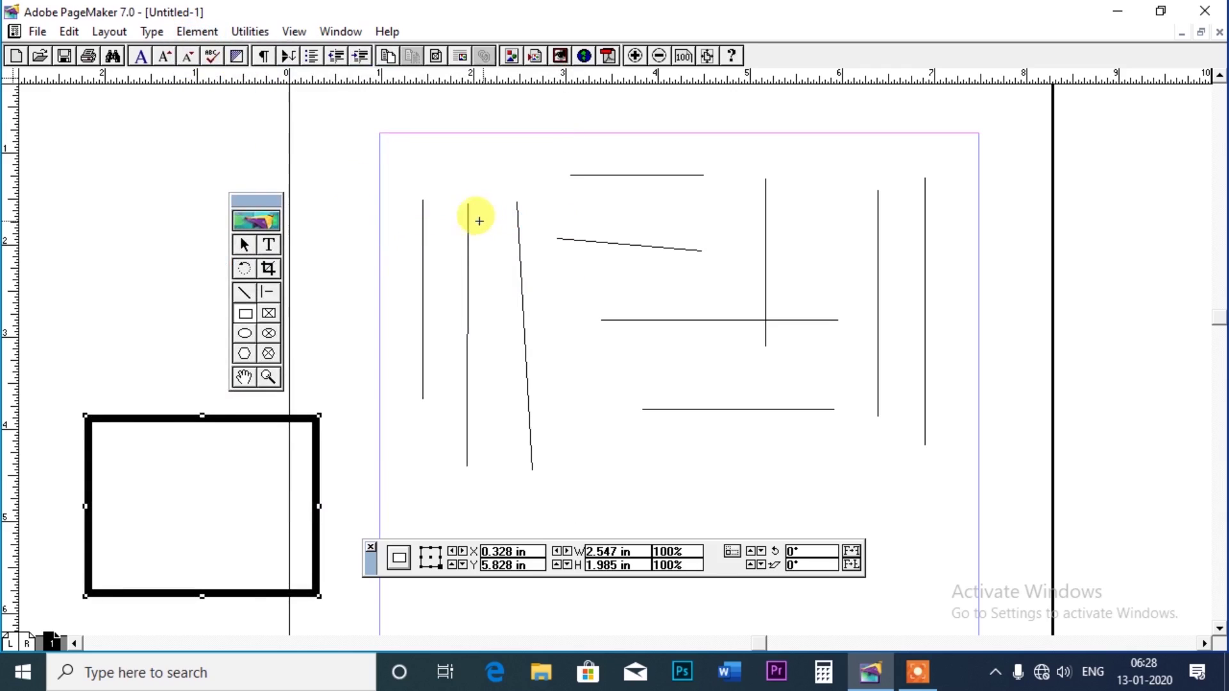
# Change the rectangle's stroke to the 6 pt triple-line style.
pyautogui.click(197, 31)
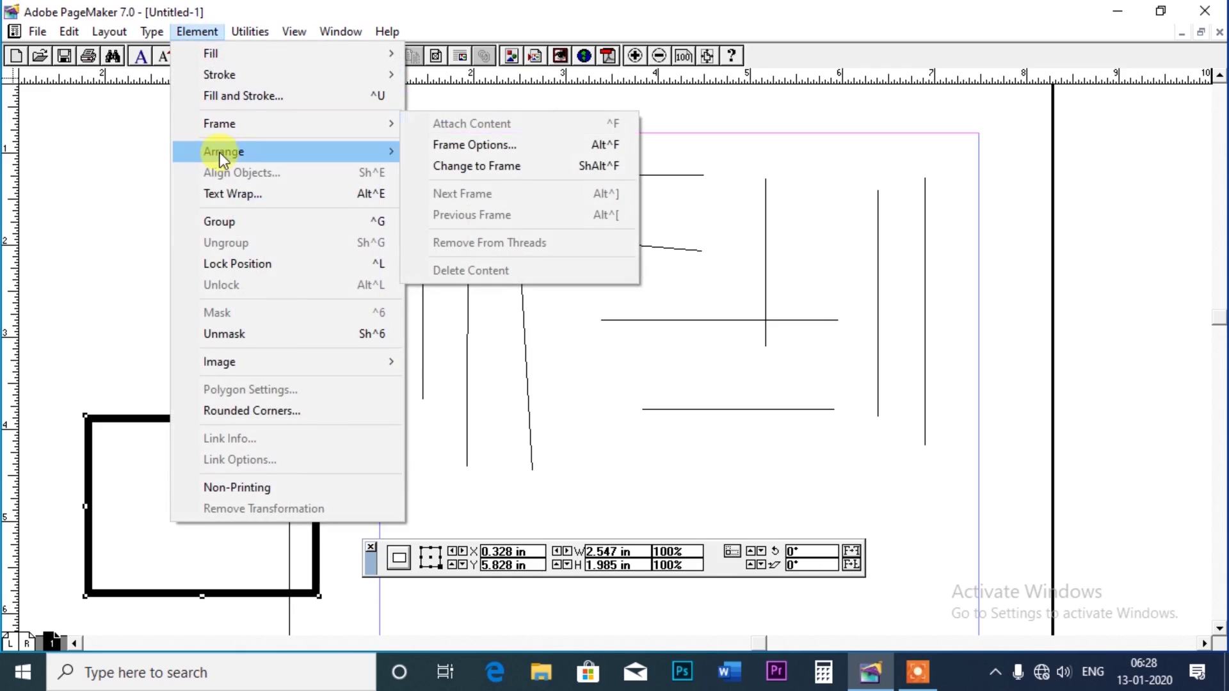
pyautogui.moveTo(221, 80)
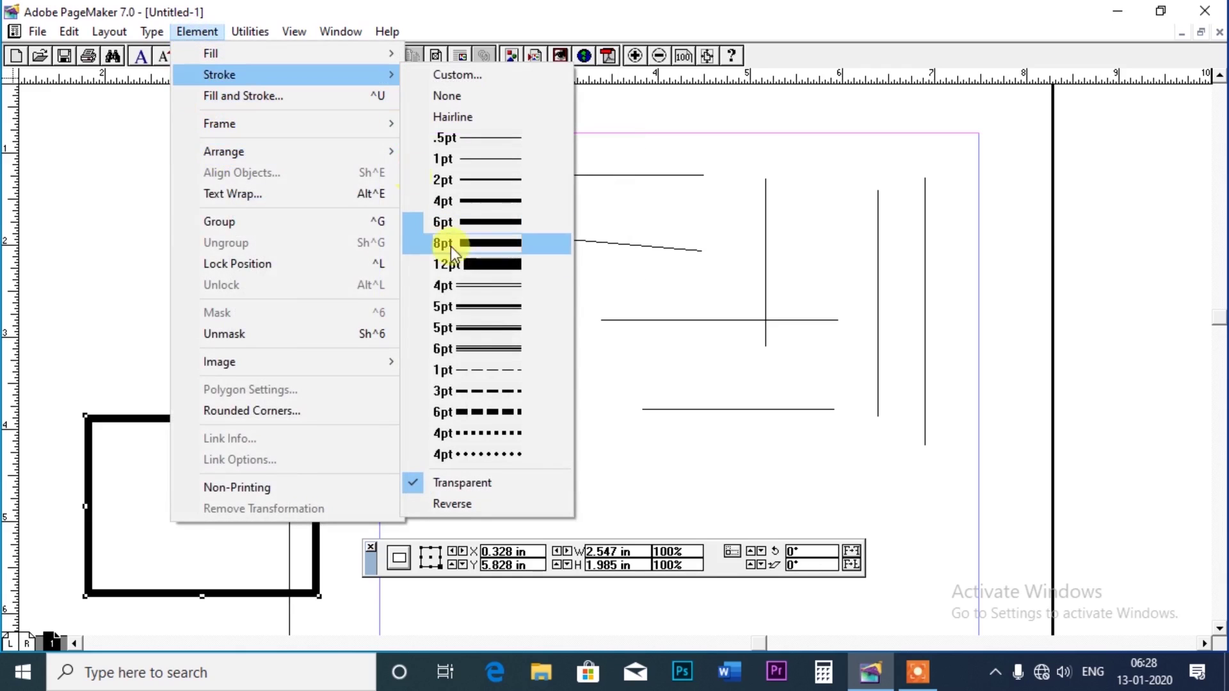
pyautogui.click(474, 348)
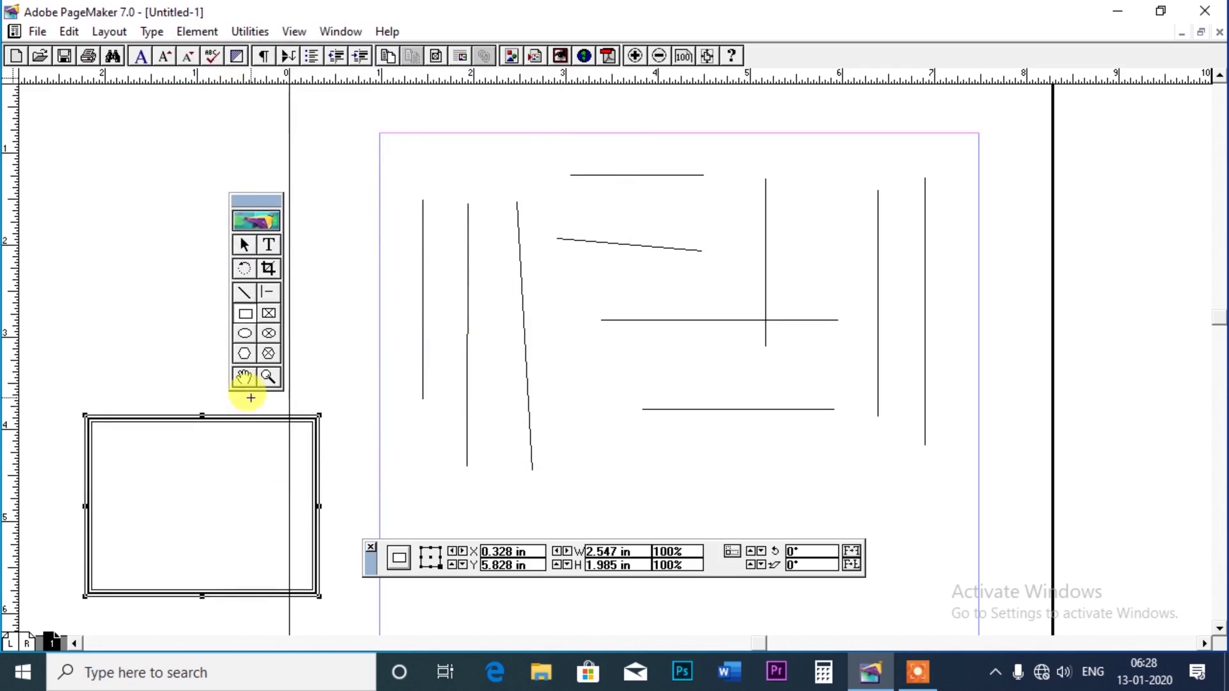
# Draw a constrained vertical line about 2.38 in long and apply the 5 pt double stroke with one thin and one thick line.
pyautogui.click(266, 294)
pyautogui.moveTo(822, 173); pyautogui.dragTo(851, 392)
pyautogui.click(197, 32)
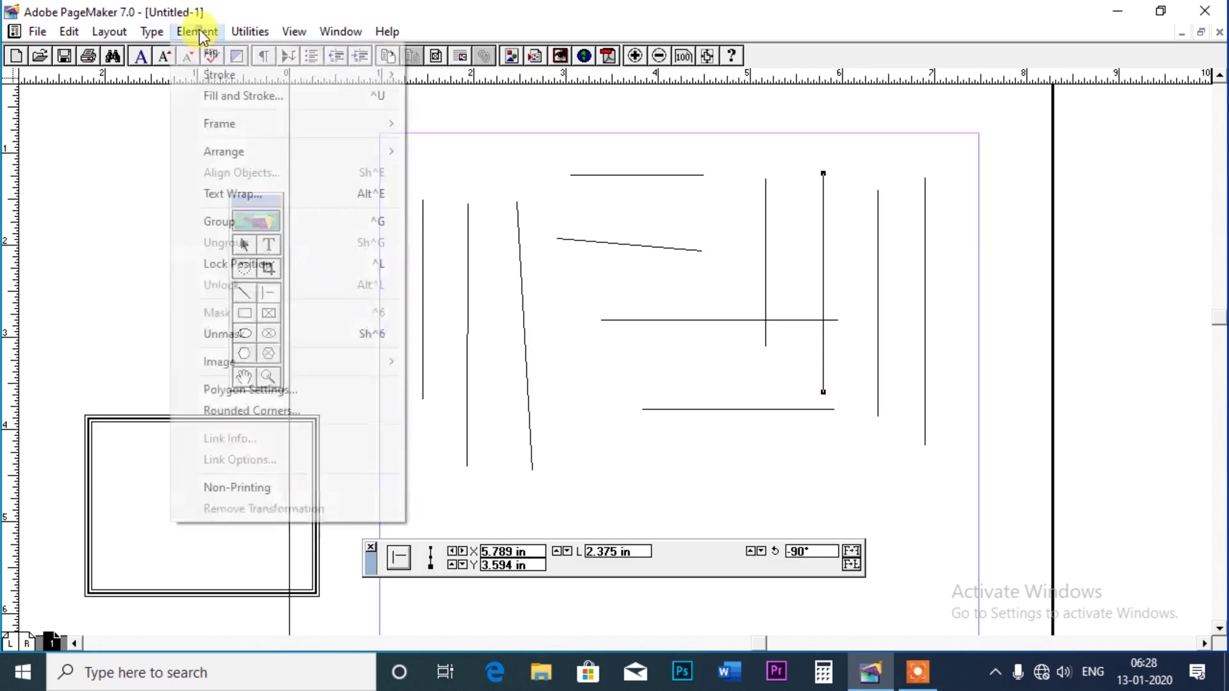
pyautogui.moveTo(225, 78)
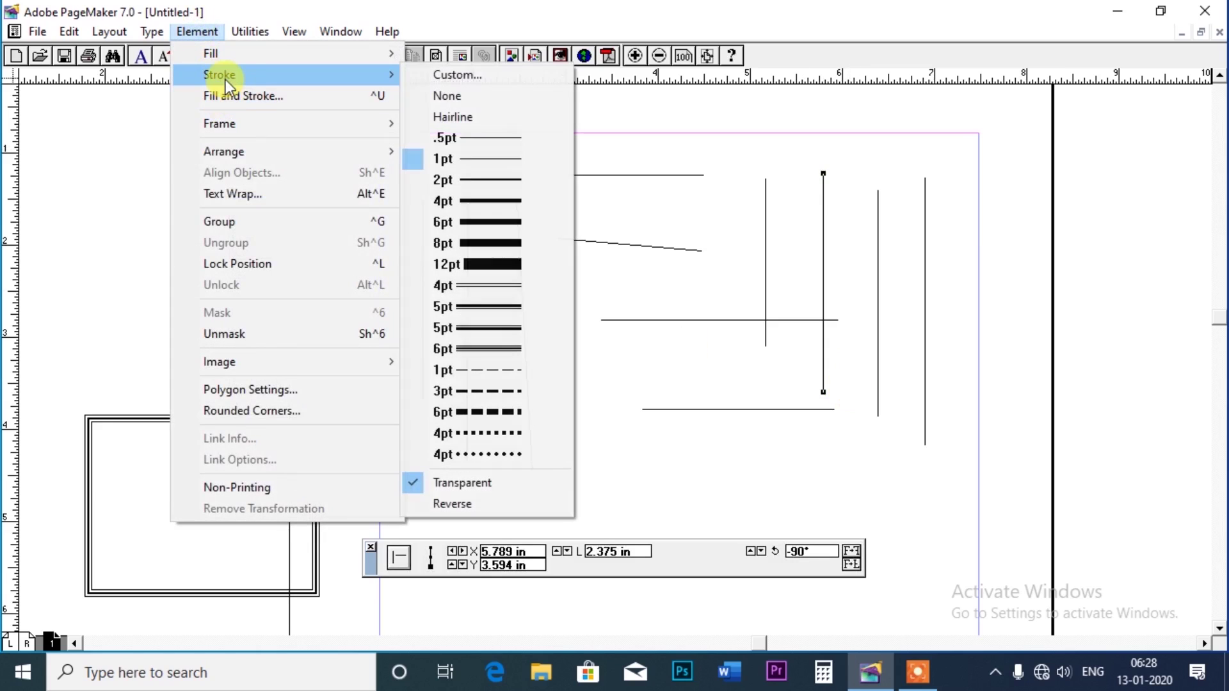
pyautogui.click(493, 326)
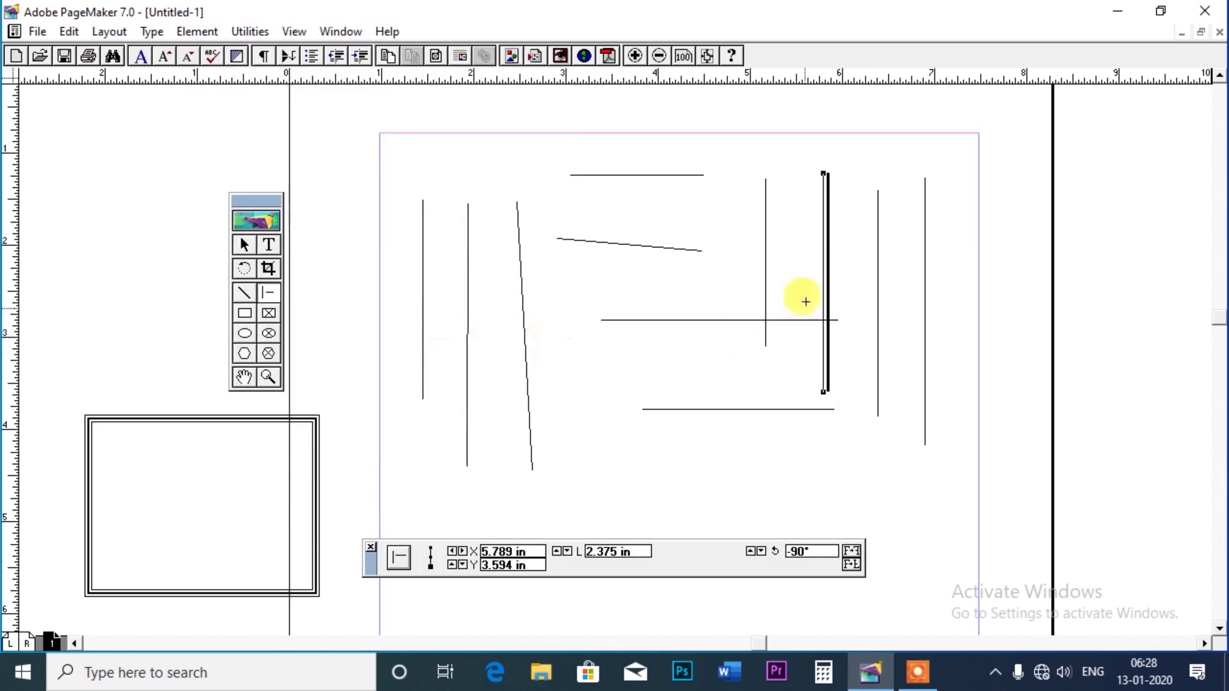
# Draw a rectangle frame about 1.96 by 1.98 in on the pasteboard above the triple-line rectangle.
pyautogui.click(269, 313)
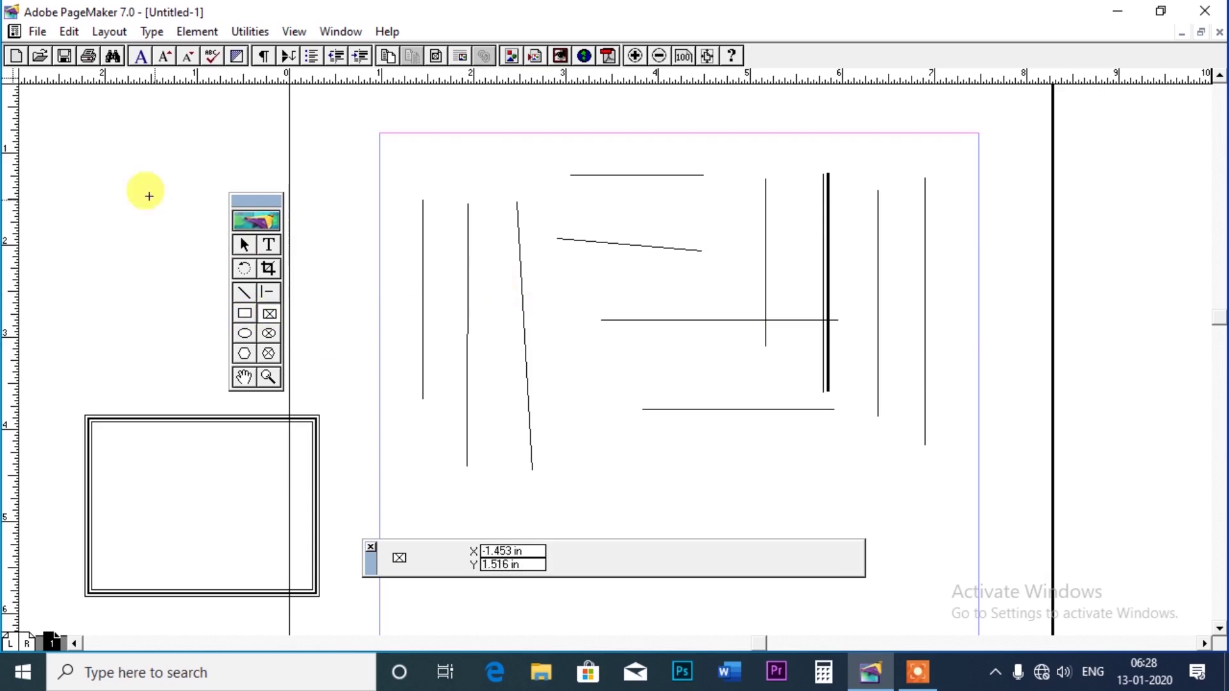
pyautogui.moveTo(59, 136); pyautogui.dragTo(238, 318)
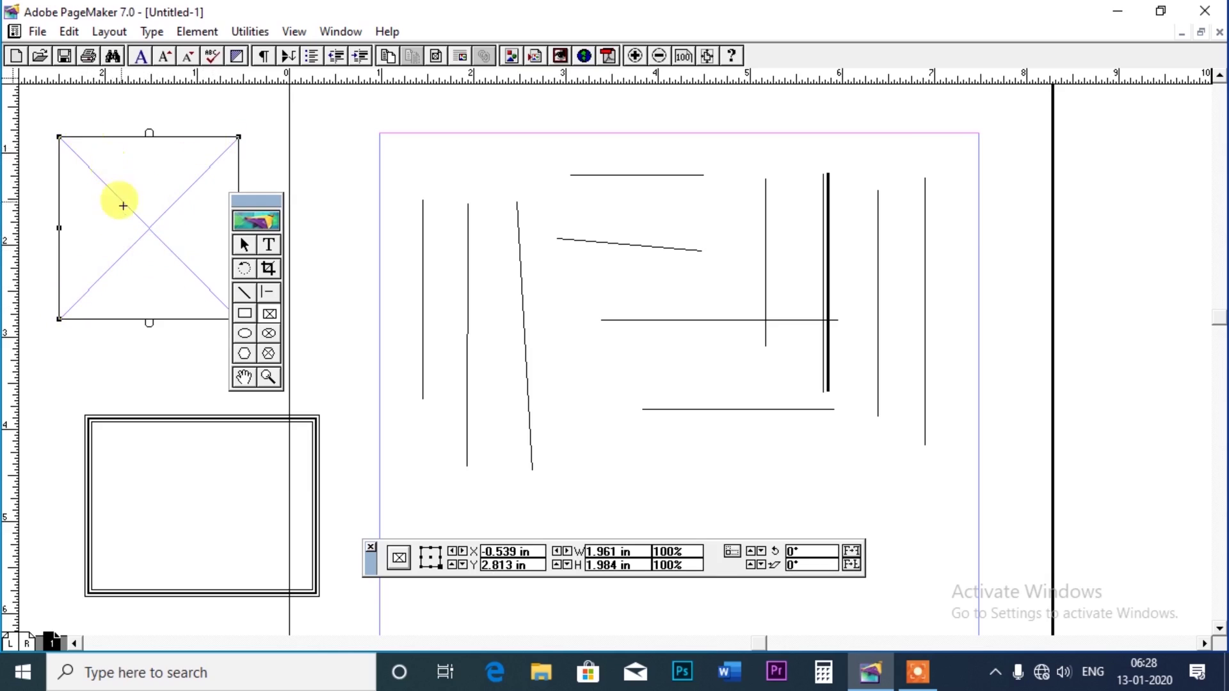
# Delete all the lines drawn inside the page margins, then select the frame on the pasteboard.
pyautogui.click(244, 250)
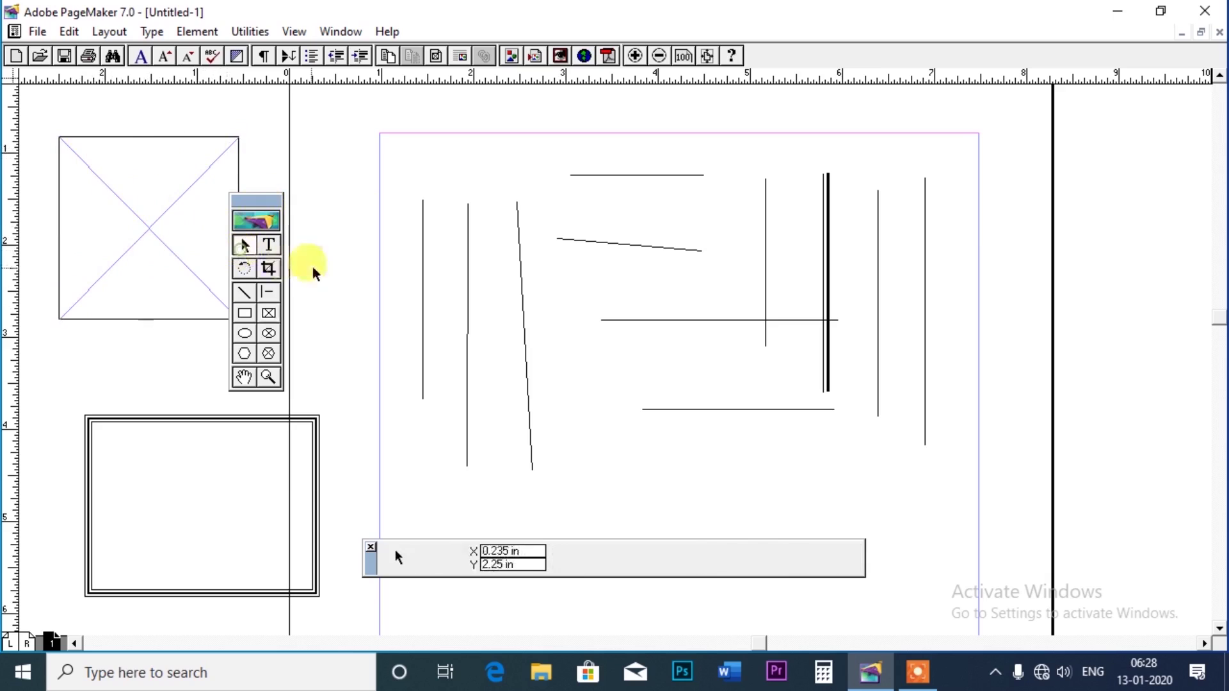
pyautogui.moveTo(387, 148); pyautogui.dragTo(966, 510)
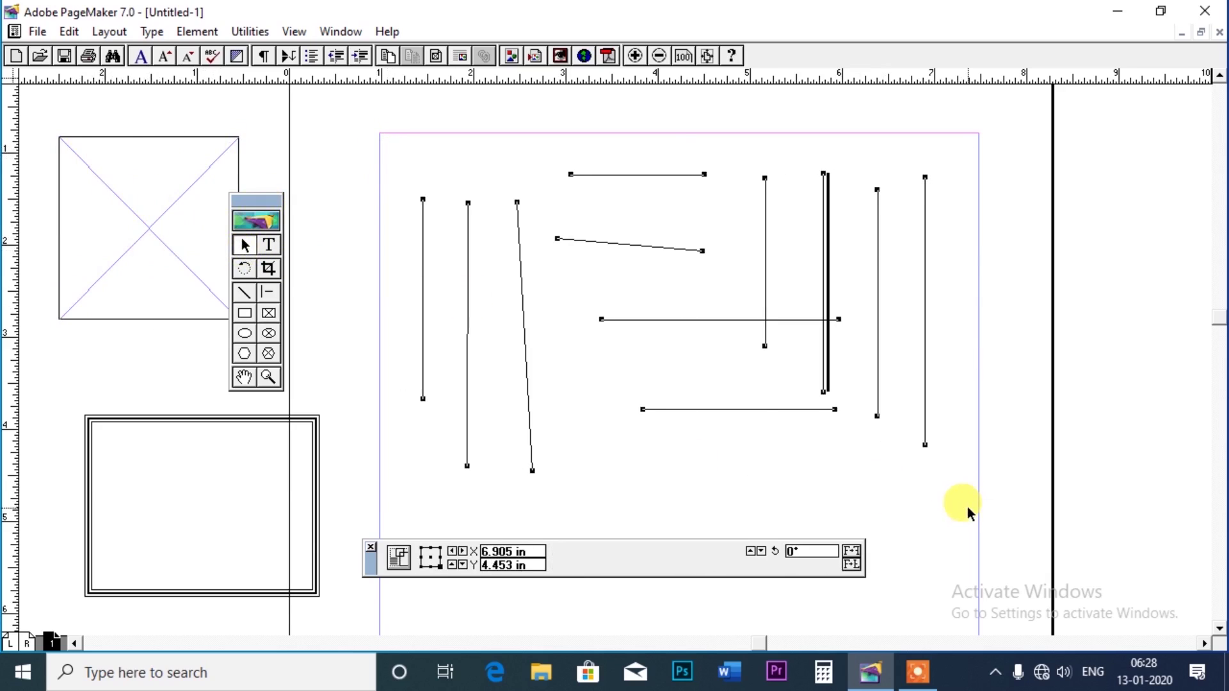
pyautogui.press('Delete')
pyautogui.click(111, 214)
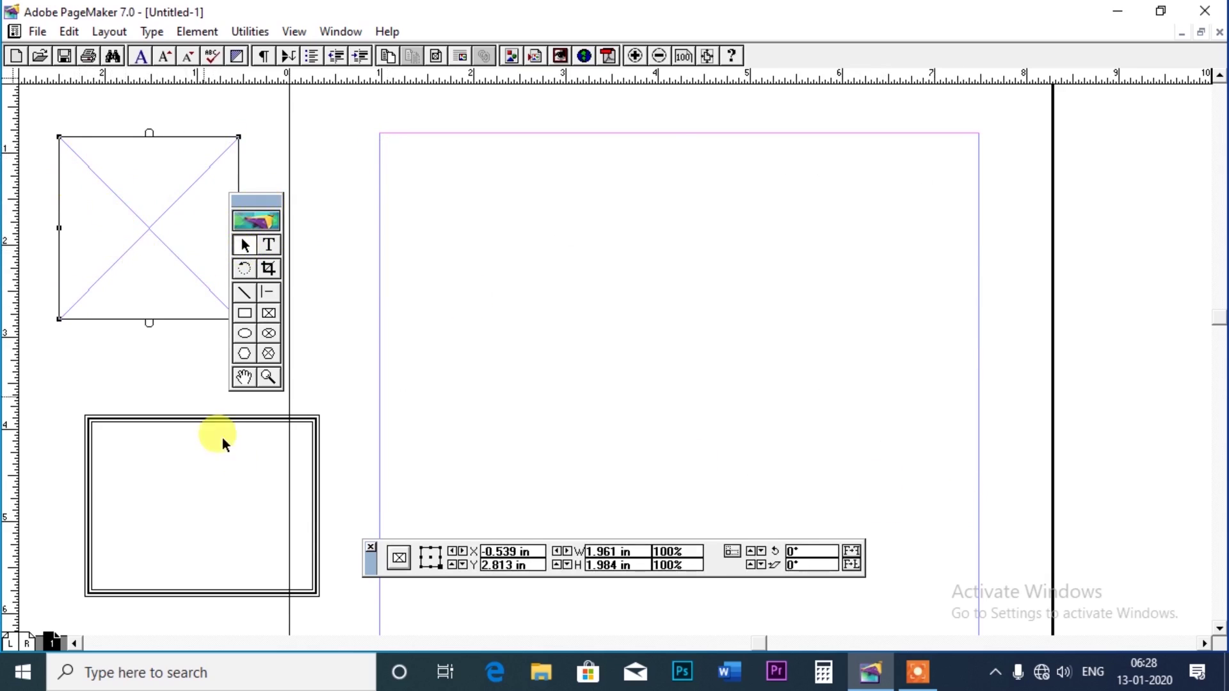
# Draw a plain rectangle about 2.09 by 1.97 in inside the margins and a rectangle frame about 2.94 by 2.18 in beside it.
pyautogui.click(245, 314)
pyautogui.moveTo(405, 167); pyautogui.dragTo(598, 348)
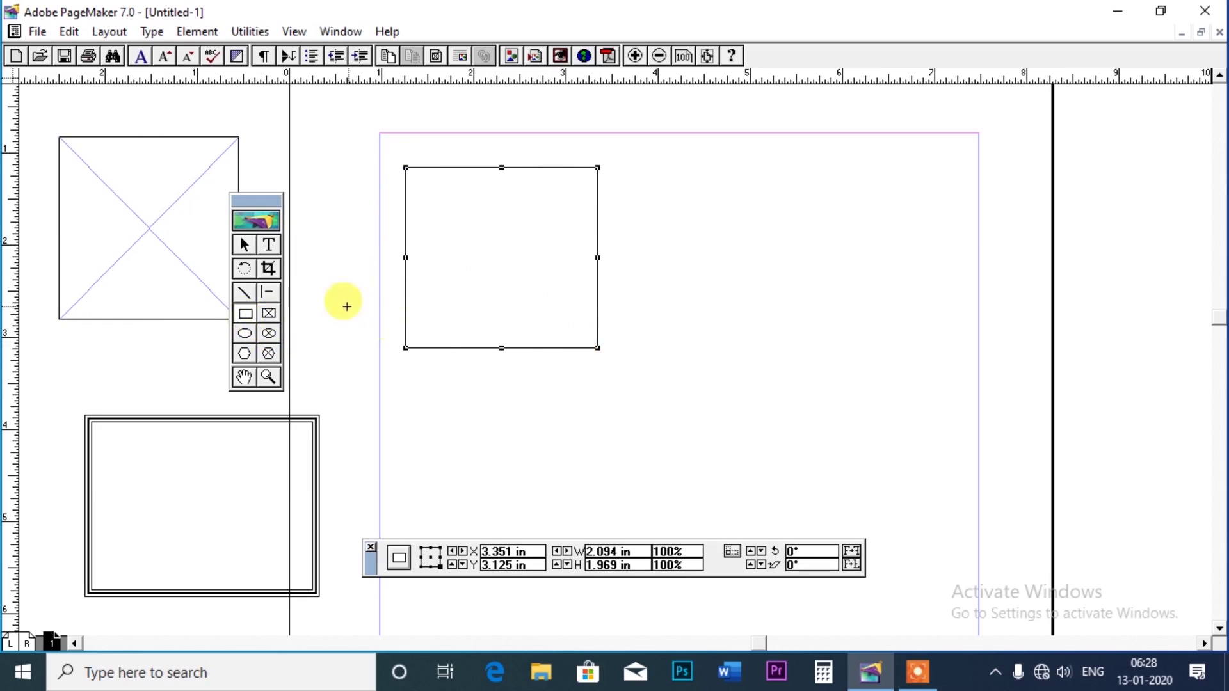
pyautogui.click(268, 313)
pyautogui.moveTo(660, 172); pyautogui.dragTo(930, 372)
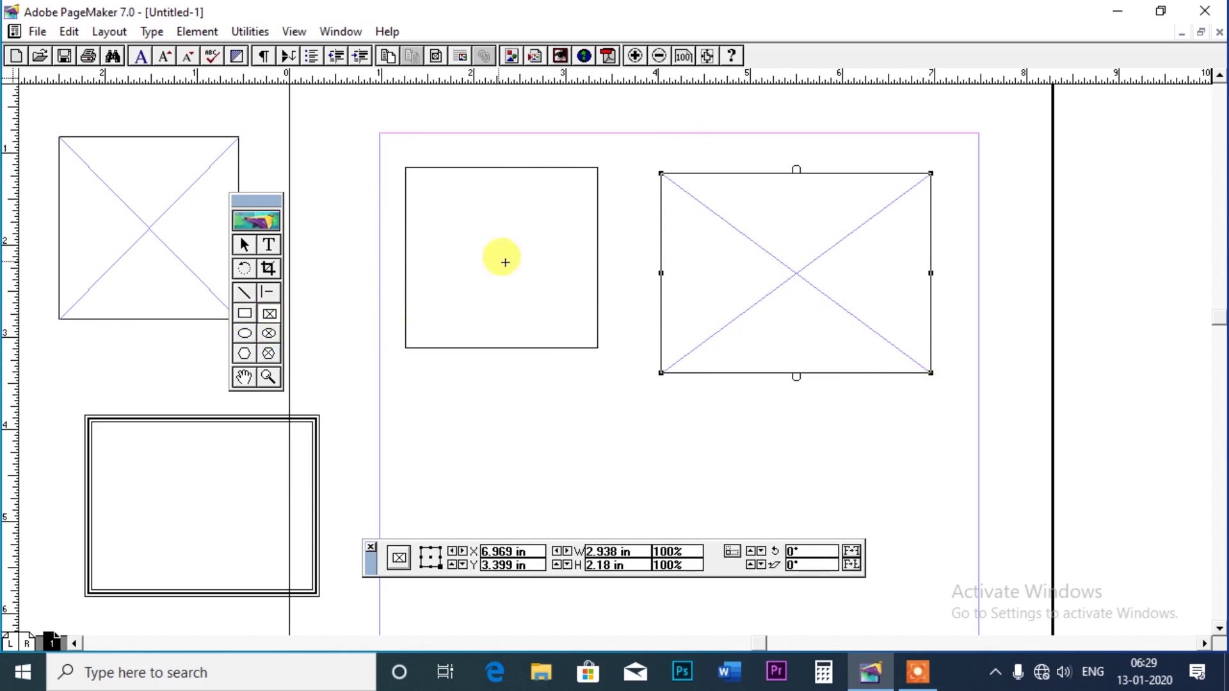
# Enter a first name as text over the plain rectangle with the Text tool.
pyautogui.click(268, 245)
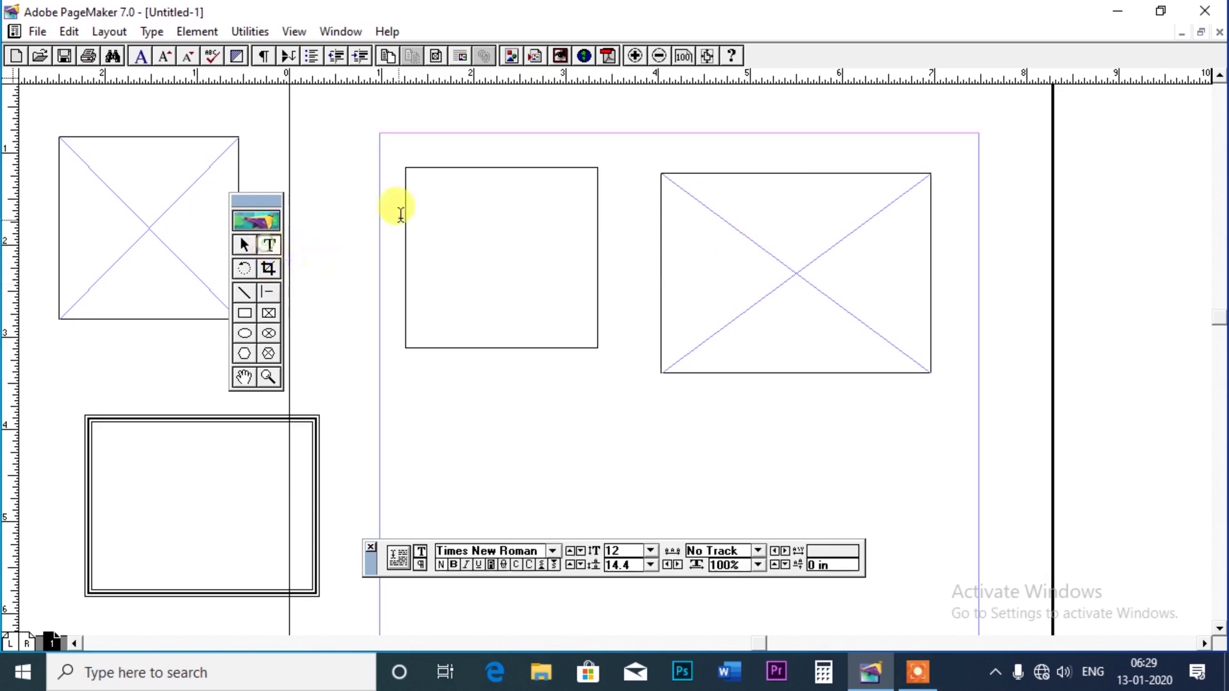
pyautogui.click(416, 199)
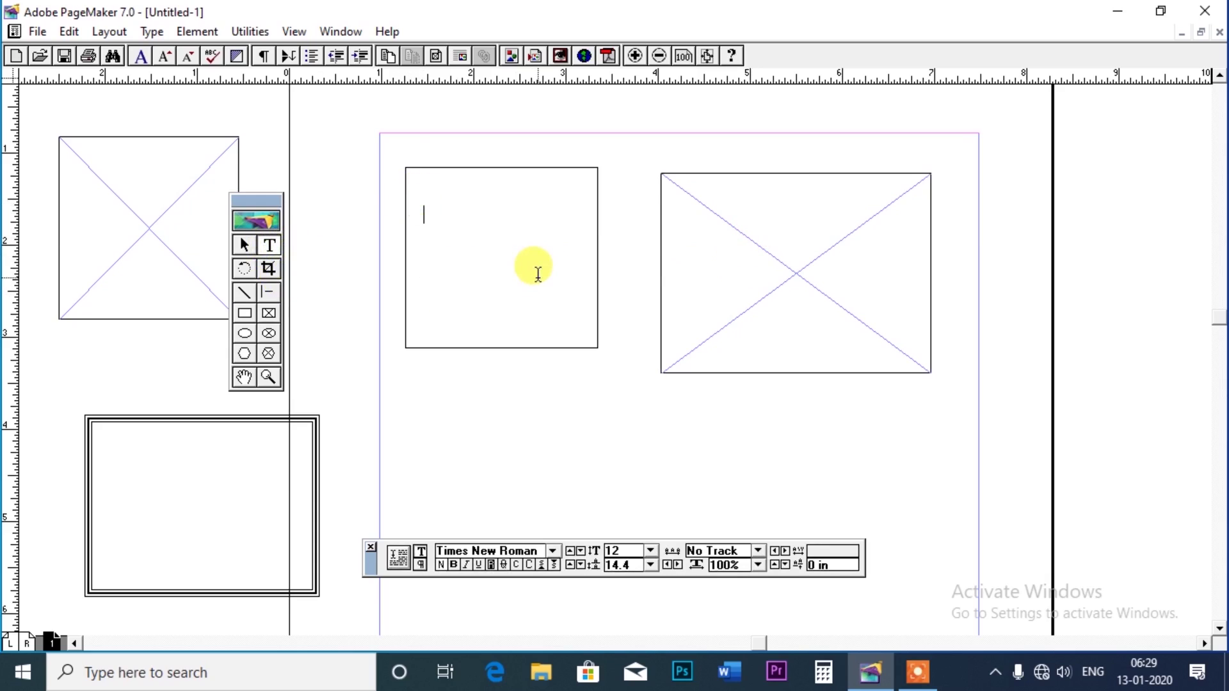
pyautogui.write('gaurav')
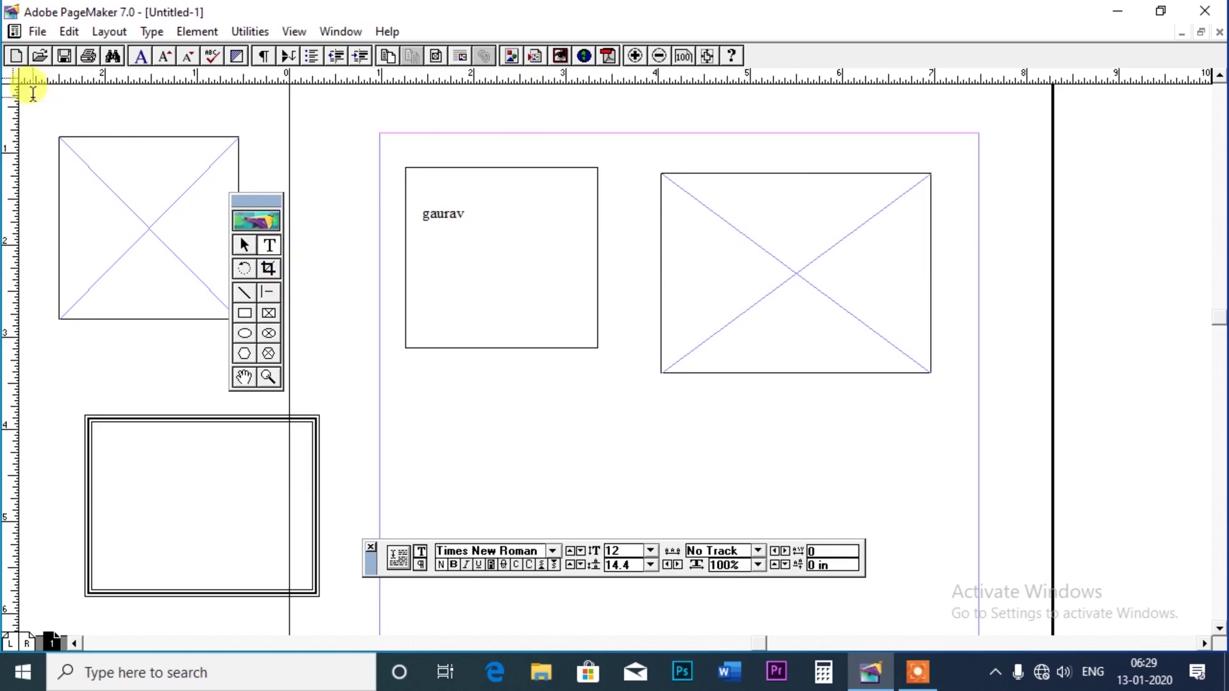
# Move the plain rectangle leftward so its edge meets the page's left margin, separately from the text over it.
pyautogui.click(244, 247)
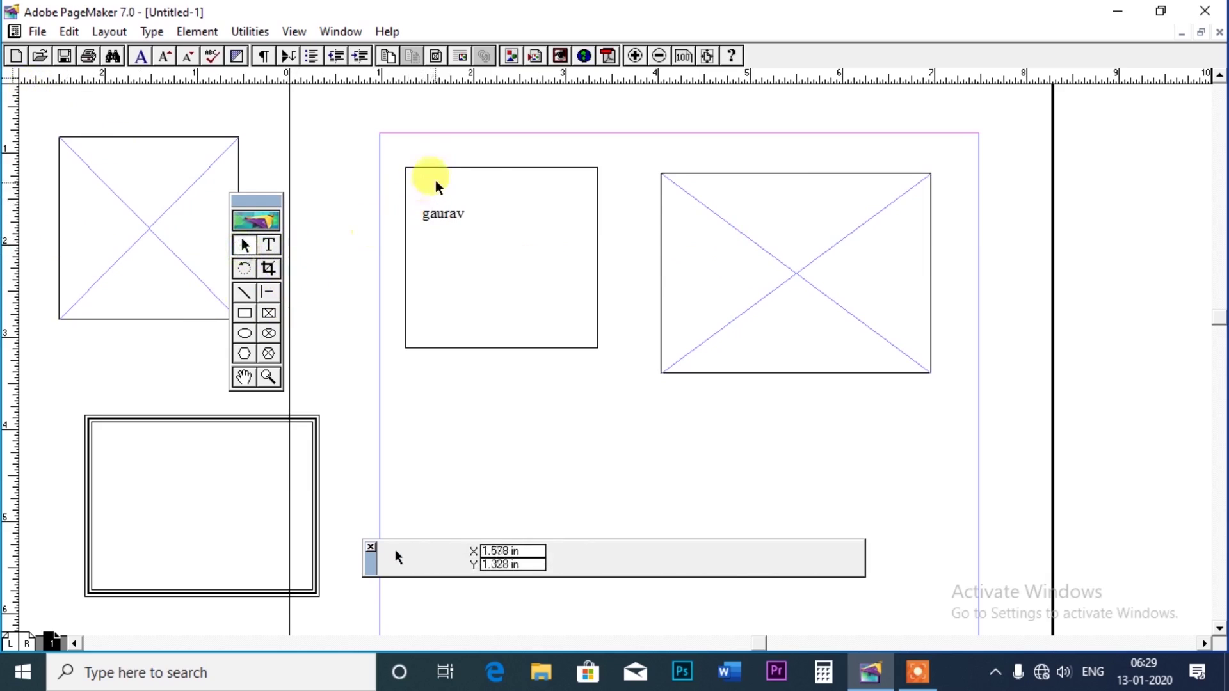
pyautogui.moveTo(439, 172)
pyautogui.mouseDown()
pyautogui.moveTo(405, 149)
pyautogui.moveTo(425, 178)
pyautogui.moveTo(446, 288)
pyautogui.moveTo(467, 269)
pyautogui.moveTo(440, 165)
pyautogui.mouseUp()
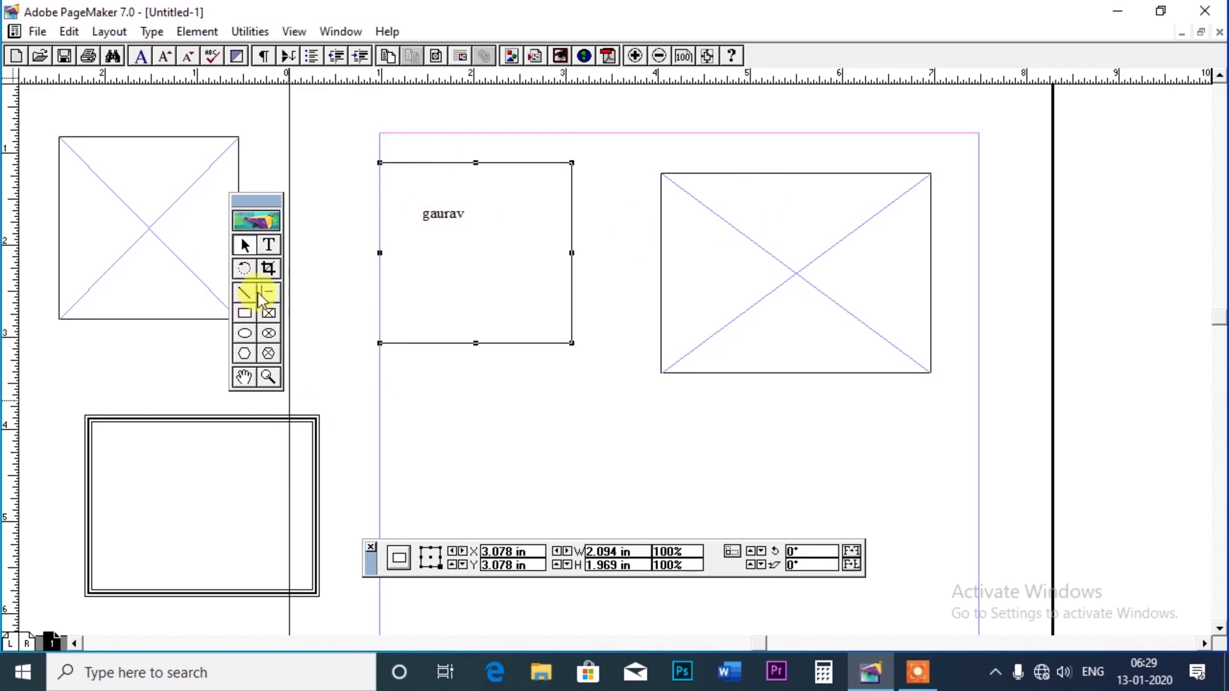
# Enter the first name at 36 pt inside the rectangle frame with the Text tool.
pyautogui.click(269, 245)
pyautogui.click(693, 219)
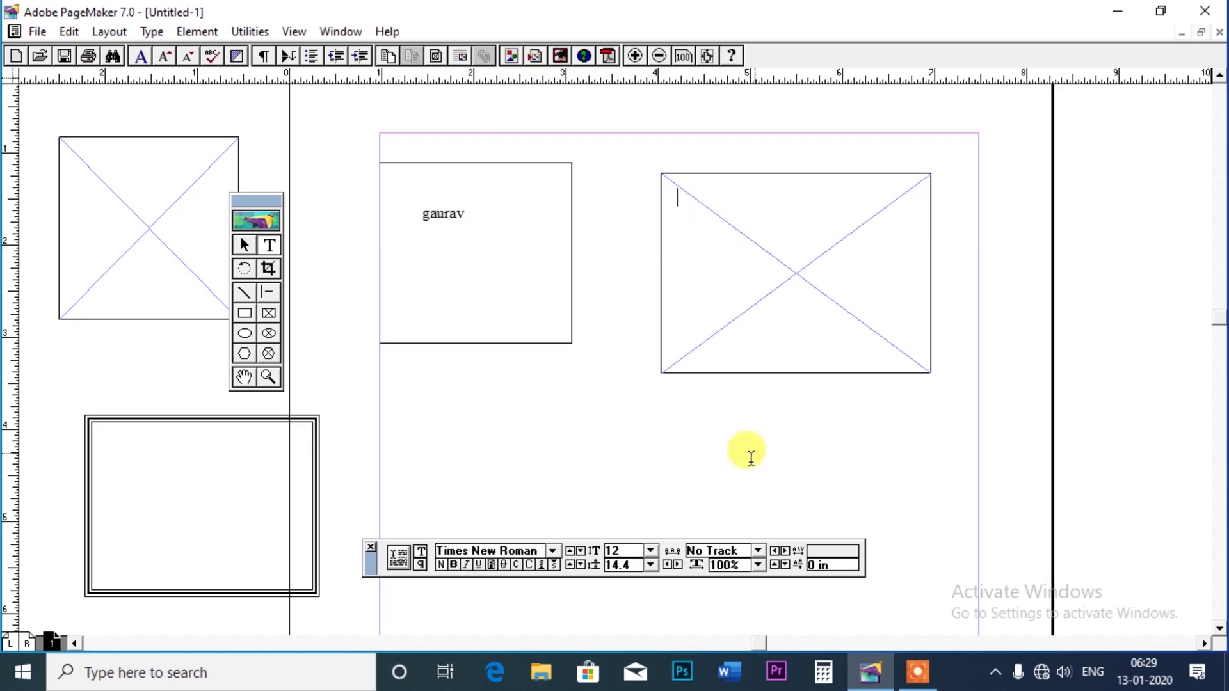
pyautogui.click(651, 551)
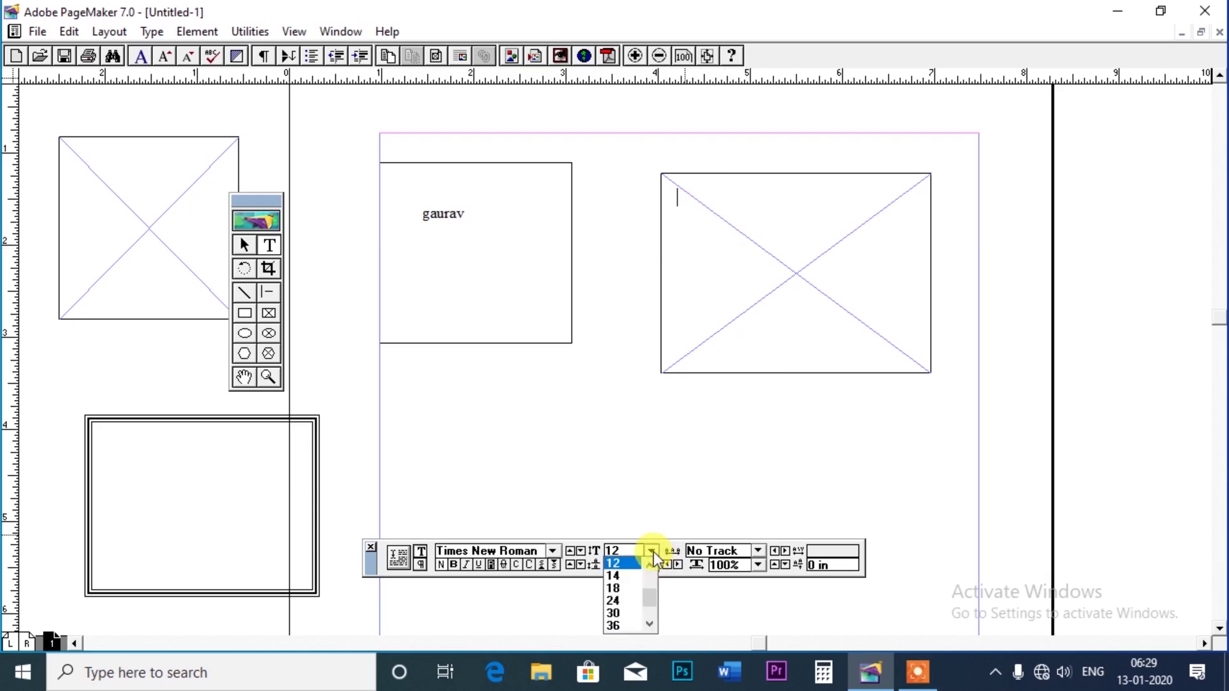
pyautogui.click(615, 625)
pyautogui.write('gaurav')
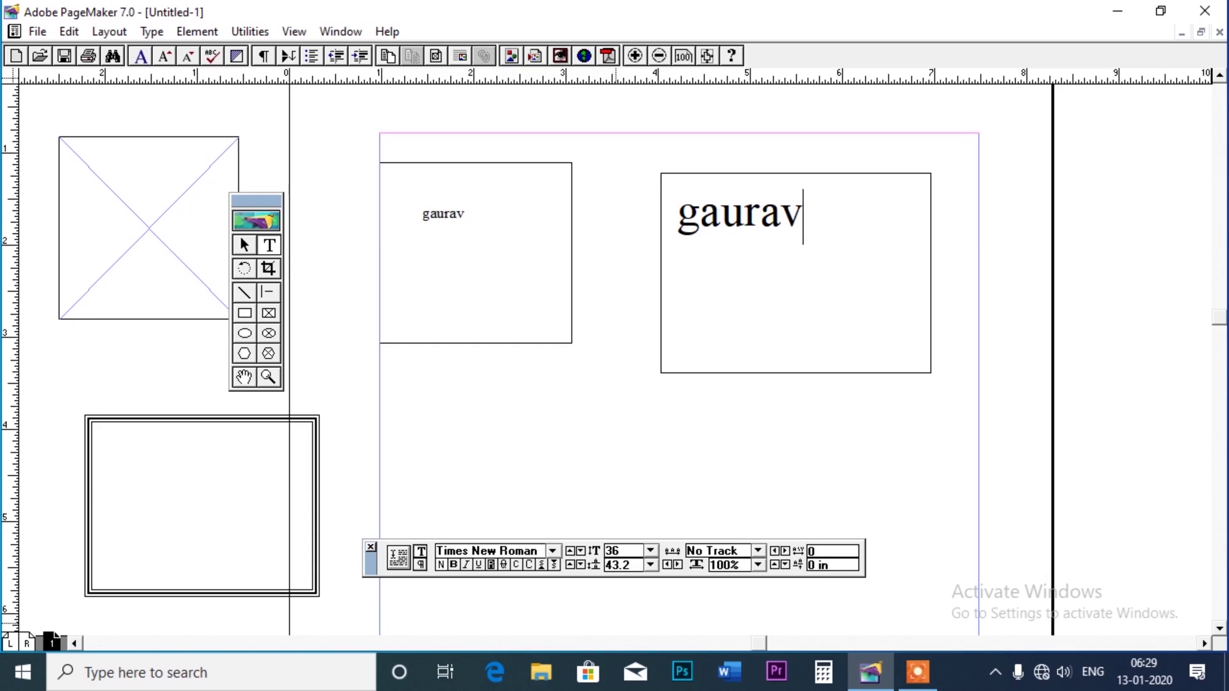
# Move the rectangle frame with its text slightly right and down within the margins.
pyautogui.click(245, 249)
pyautogui.moveTo(737, 225); pyautogui.dragTo(745, 182)
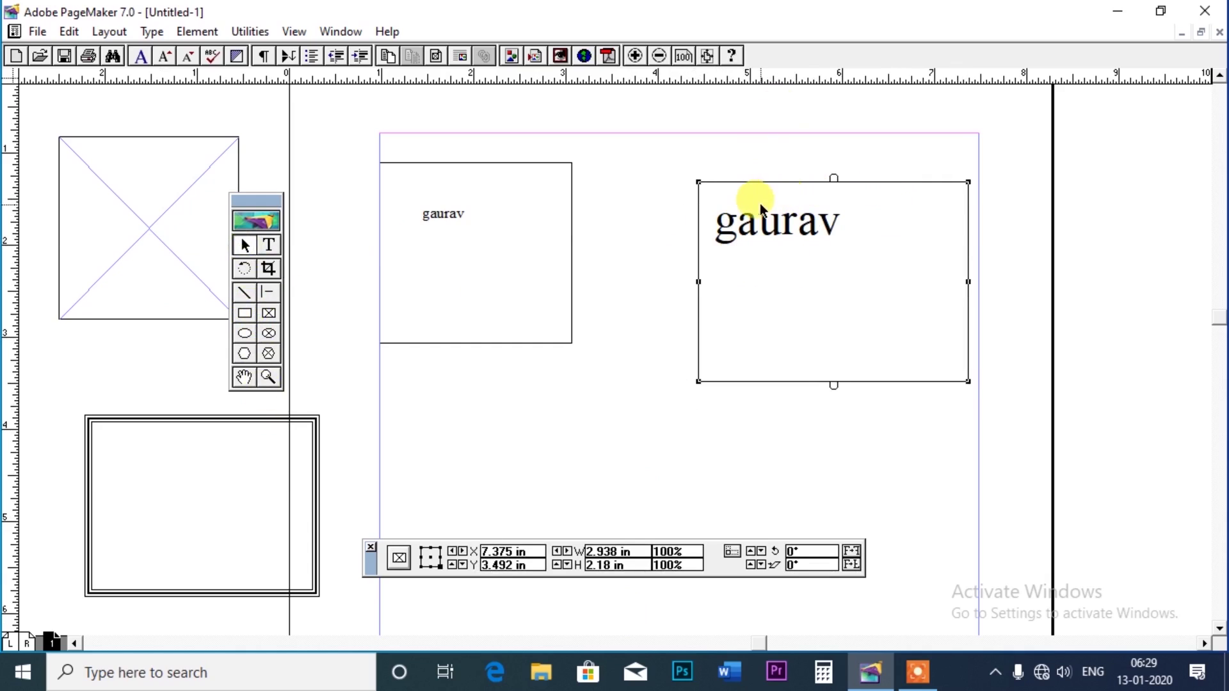
pyautogui.moveTo(785, 186)
pyautogui.mouseDown()
pyautogui.moveTo(908, 304)
pyautogui.moveTo(929, 307)
pyautogui.moveTo(773, 188)
pyautogui.mouseUp()
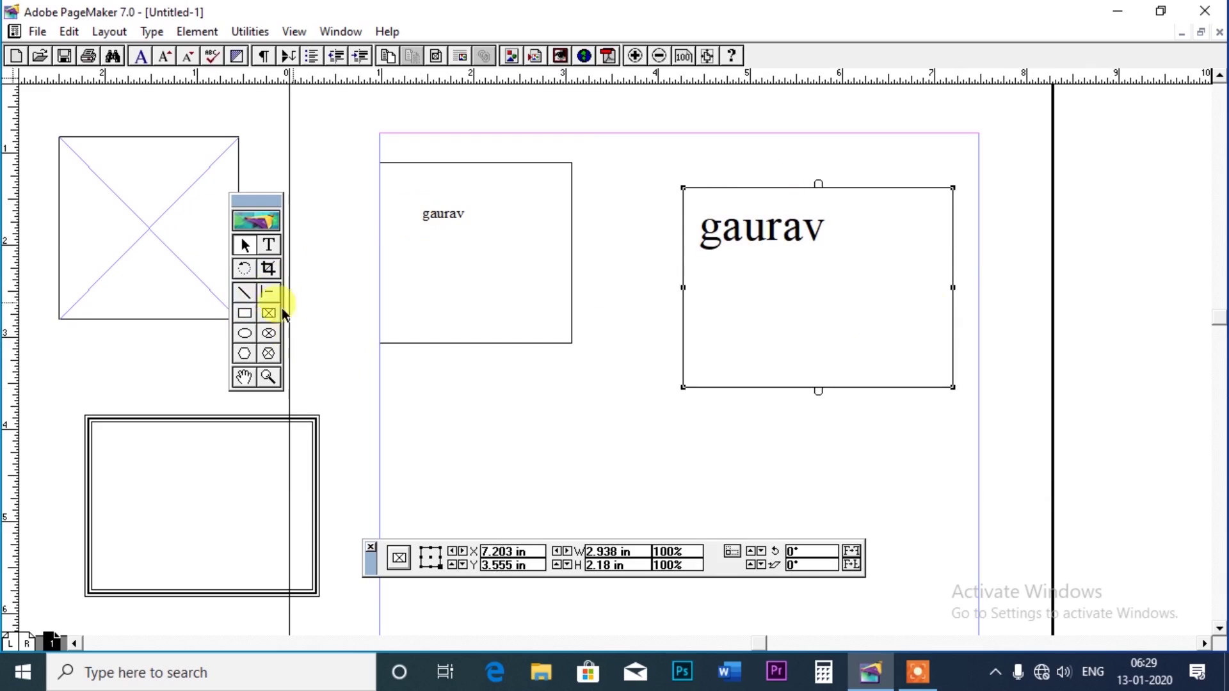
# Draw a plain rectangle about 2.09 by 1.35 in and a rectangle frame about 2.09 by 1.1 in below the existing shapes.
pyautogui.click(246, 317)
pyautogui.moveTo(392, 376); pyautogui.dragTo(584, 499)
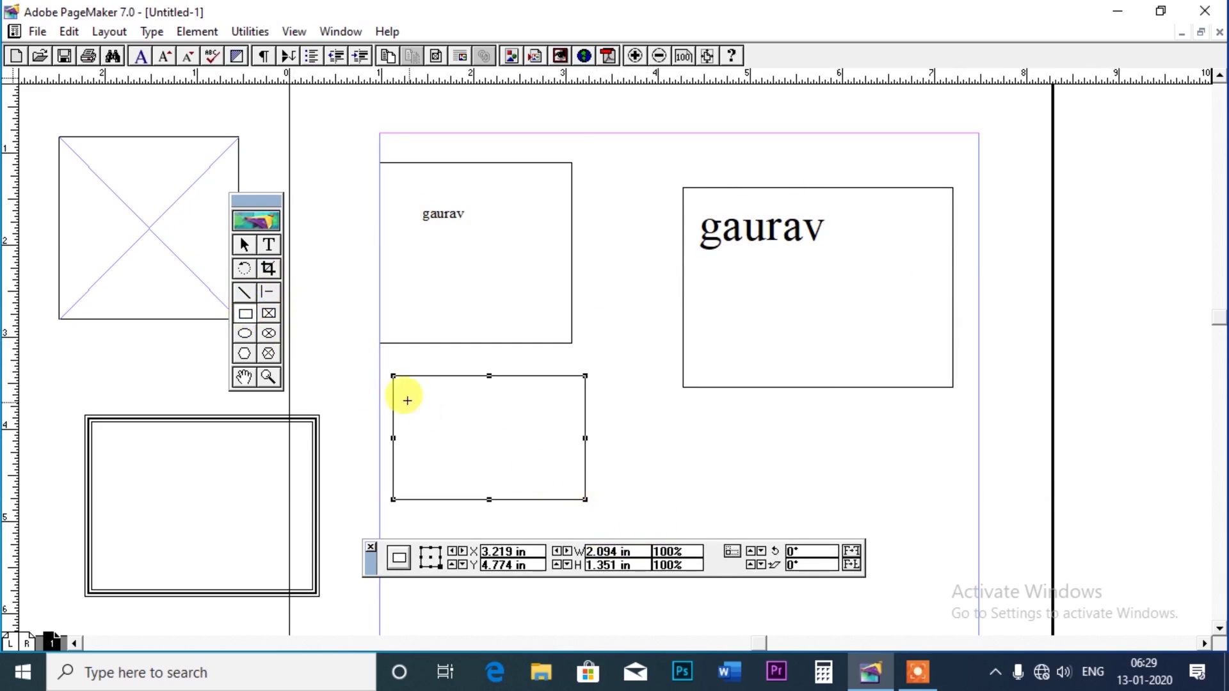
pyautogui.click(268, 313)
pyautogui.moveTo(688, 413); pyautogui.dragTo(880, 514)
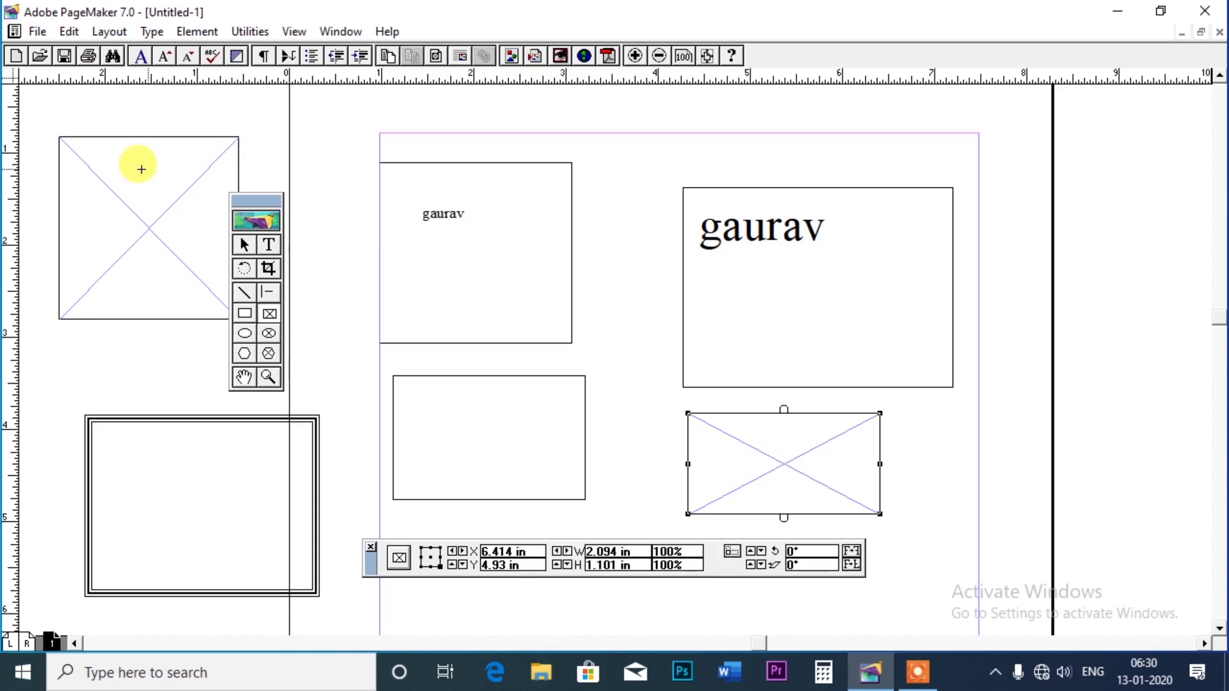
# Delete every rectangle, frame and text block from the page and pasteboard.
pyautogui.click(244, 244)
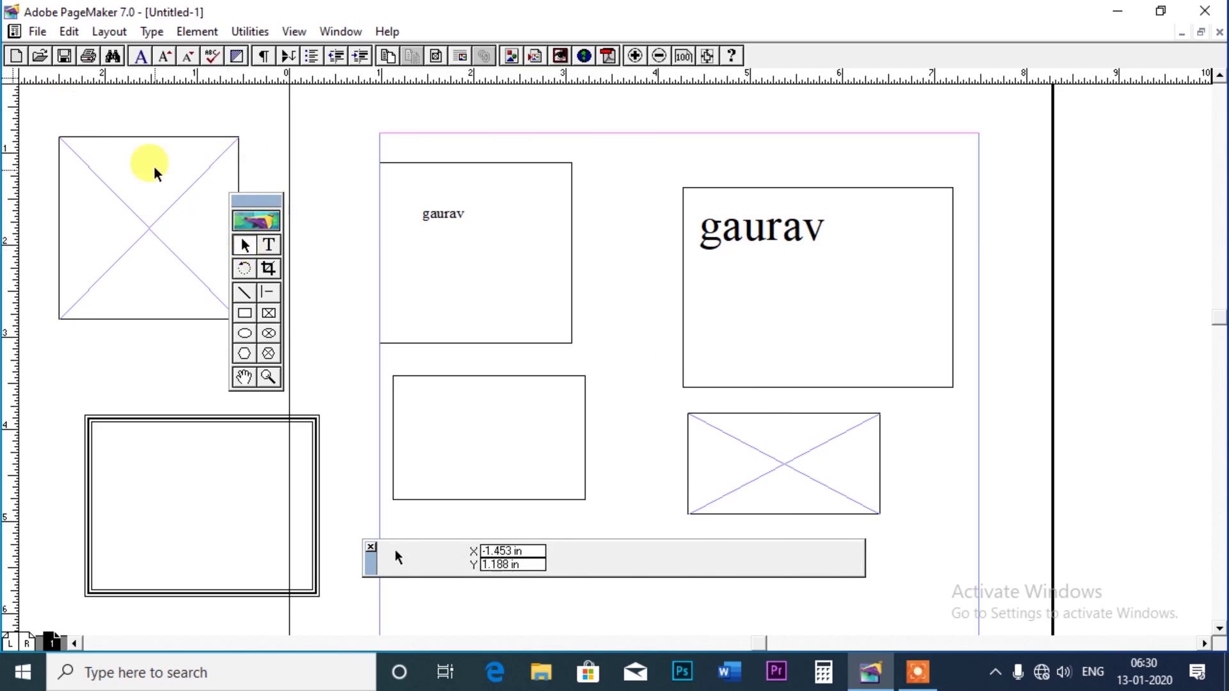
pyautogui.click(156, 140)
pyautogui.press('Delete')
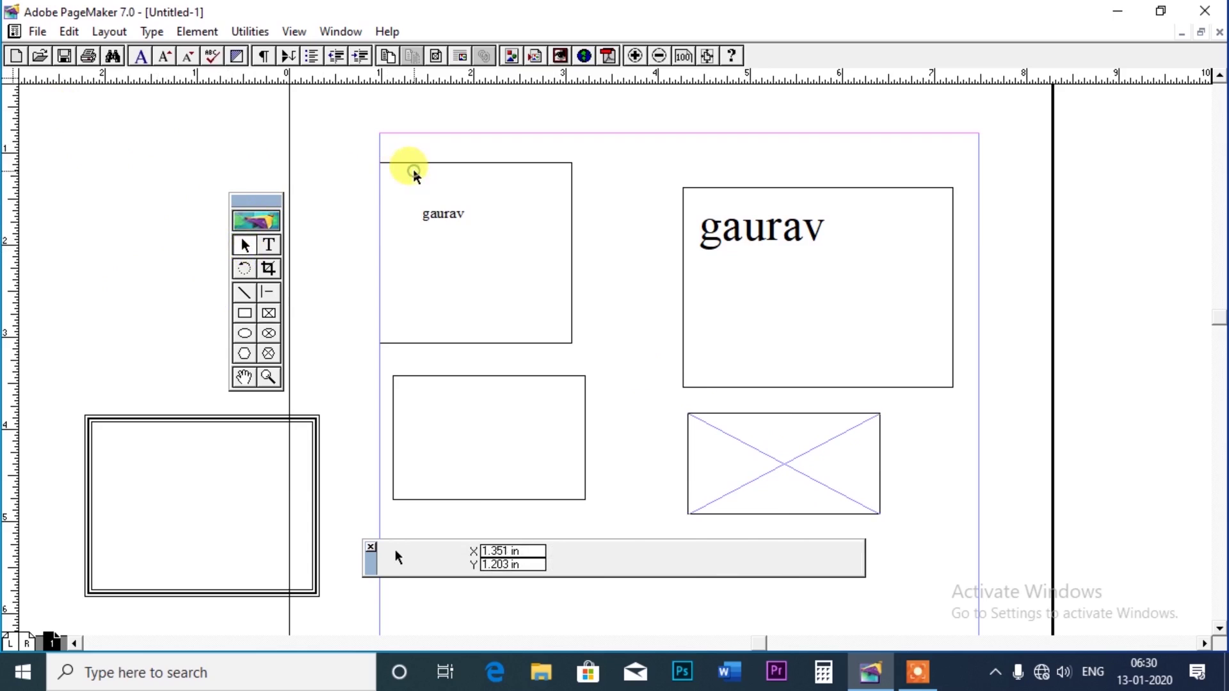
pyautogui.click(434, 165)
pyautogui.press('Delete')
pyautogui.click(778, 187)
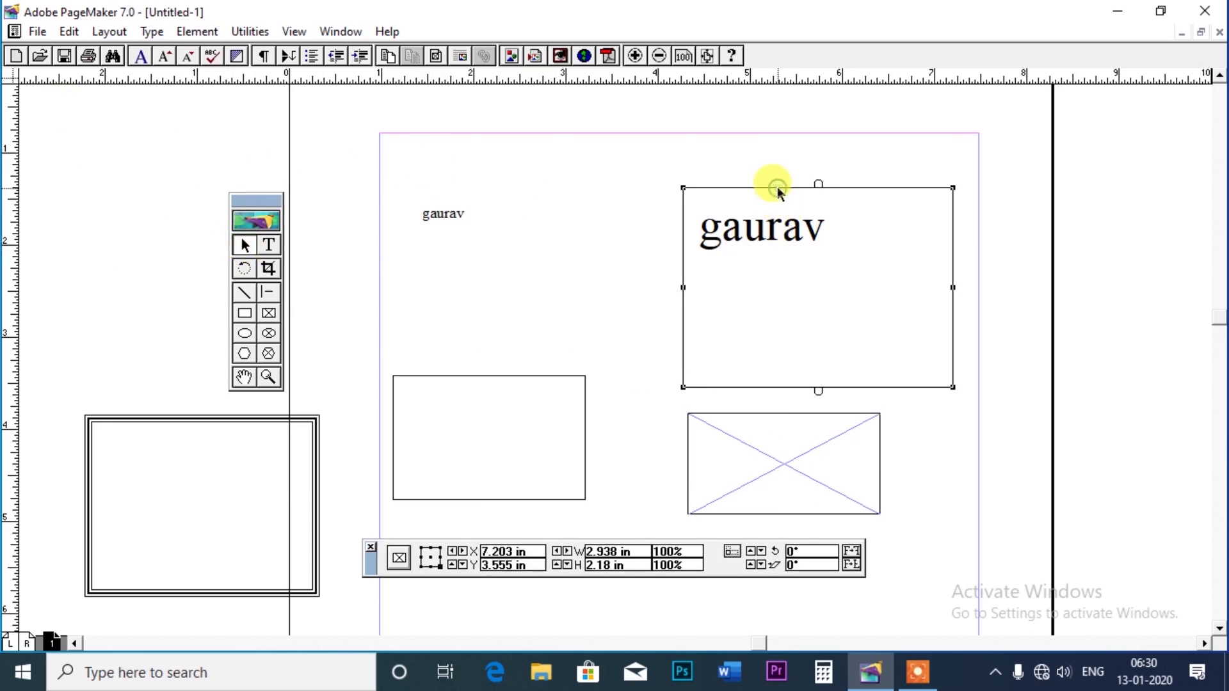
pyautogui.press('Delete')
pyautogui.click(443, 215)
pyautogui.press('Delete')
pyautogui.click(506, 376)
pyautogui.press('Delete')
pyautogui.click(765, 414)
pyautogui.press('Delete')
pyautogui.click(214, 417)
pyautogui.press('Delete')
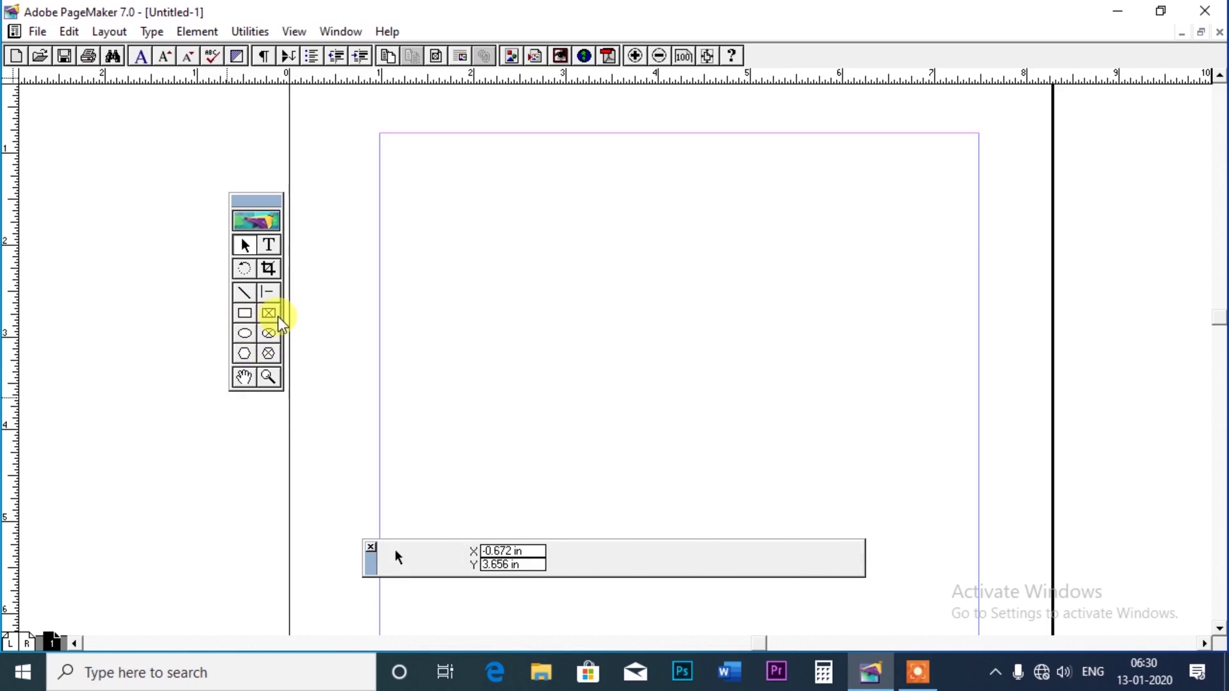
# Draw a plain circle about 2.26 by 2.25 in inside the margins and an ellipse frame about 2.44 by 2.44 in beside it.
pyautogui.click(245, 333)
pyautogui.moveTo(408, 206); pyautogui.dragTo(615, 412)
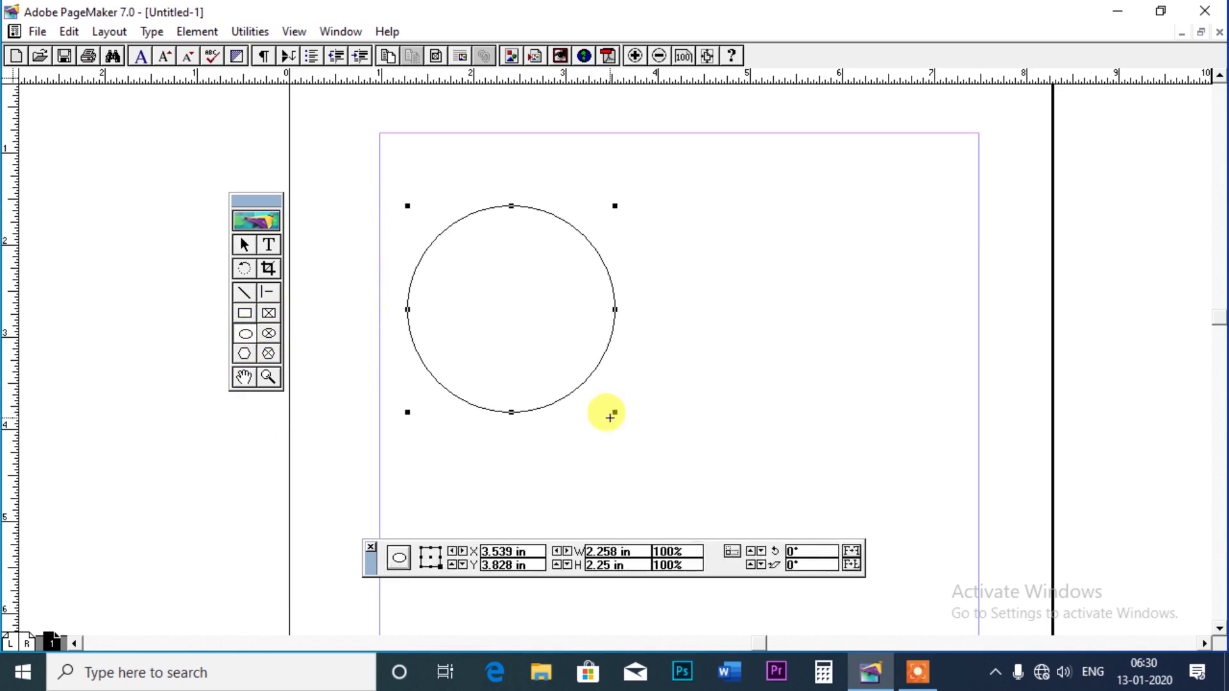
pyautogui.click(268, 335)
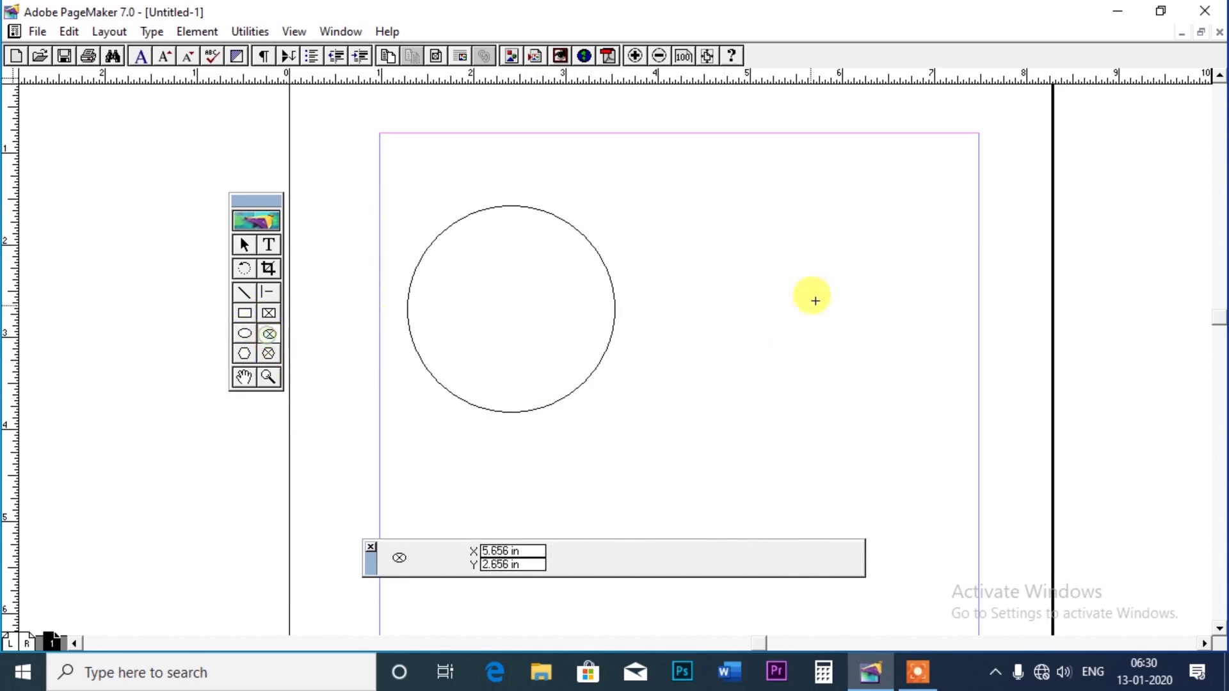
pyautogui.moveTo(682, 214); pyautogui.dragTo(906, 437)
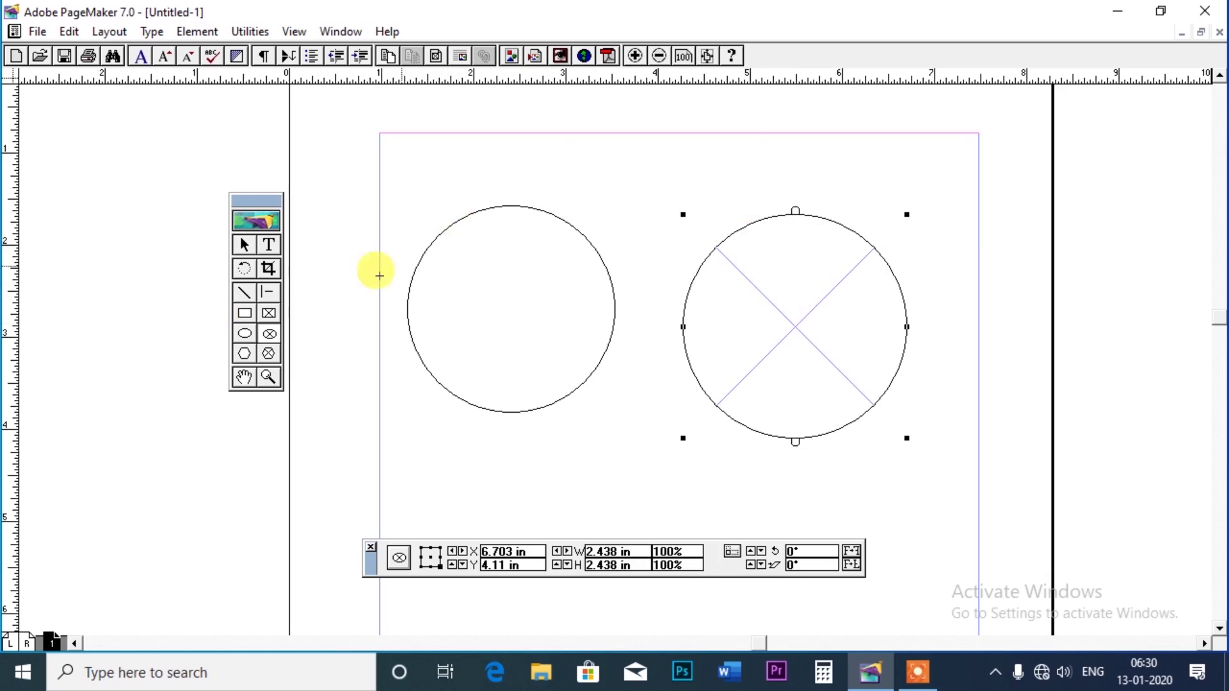
# Enter "com" inside the circular frame and move the frame right, across the right margin.
pyautogui.click(268, 244)
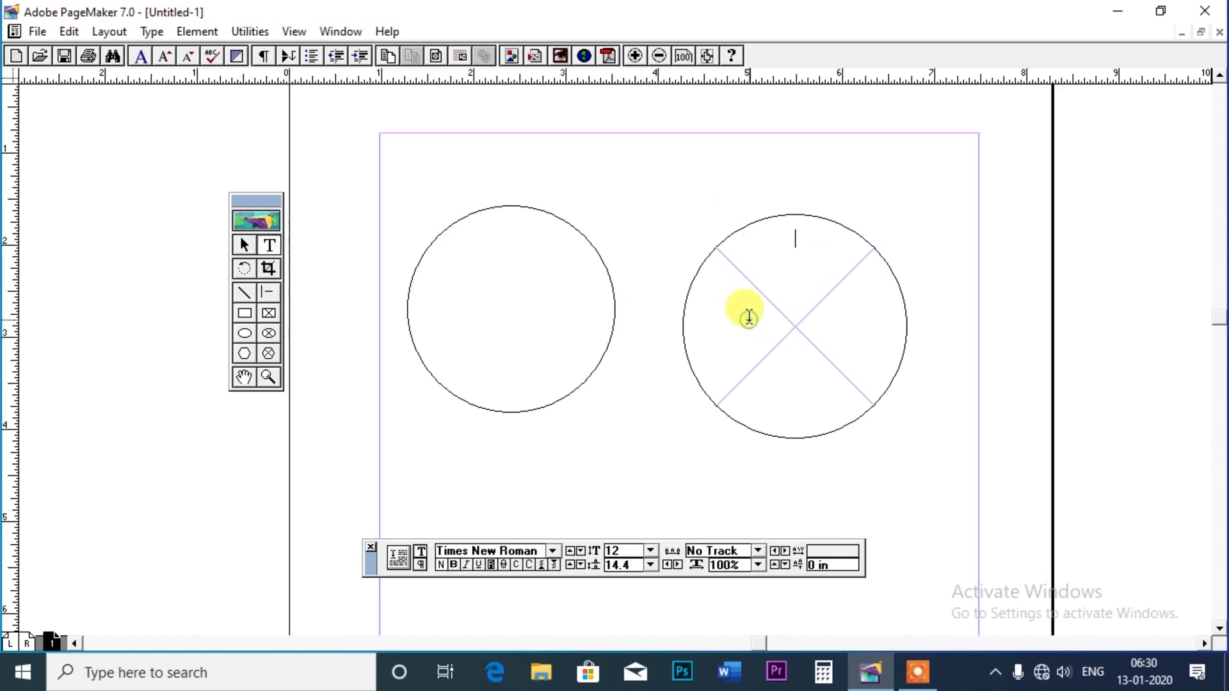
pyautogui.click(795, 238)
pyautogui.write('com')
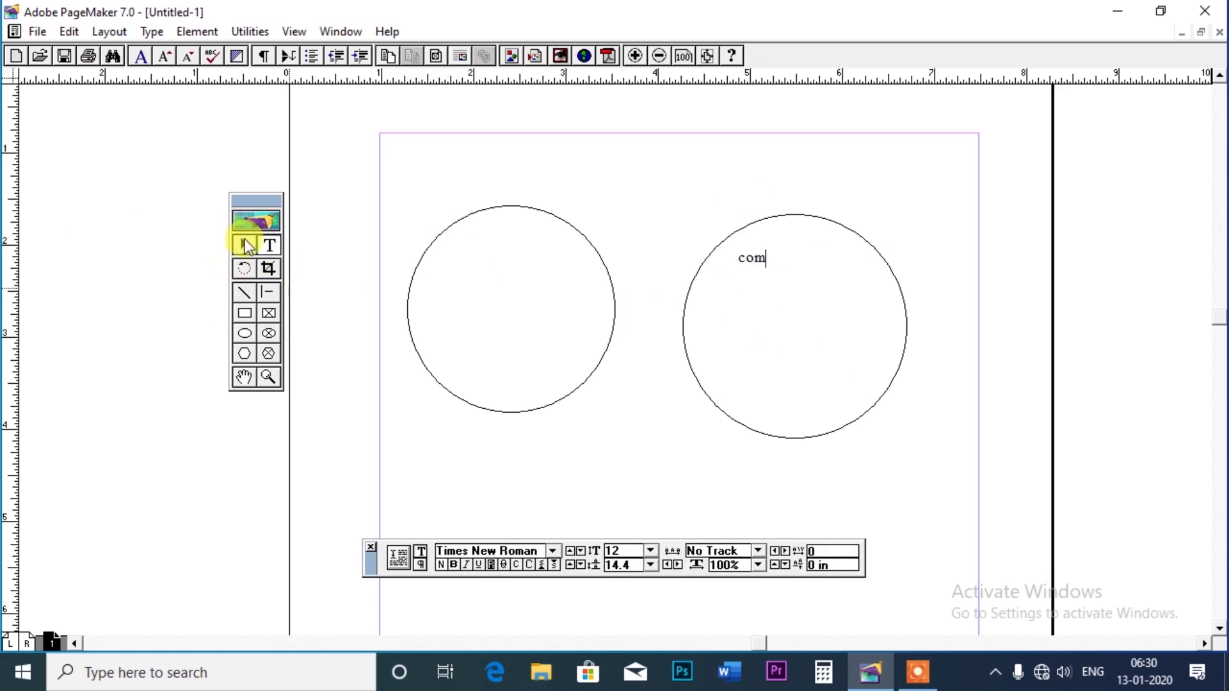
pyautogui.click(245, 245)
pyautogui.moveTo(830, 227); pyautogui.dragTo(924, 233)
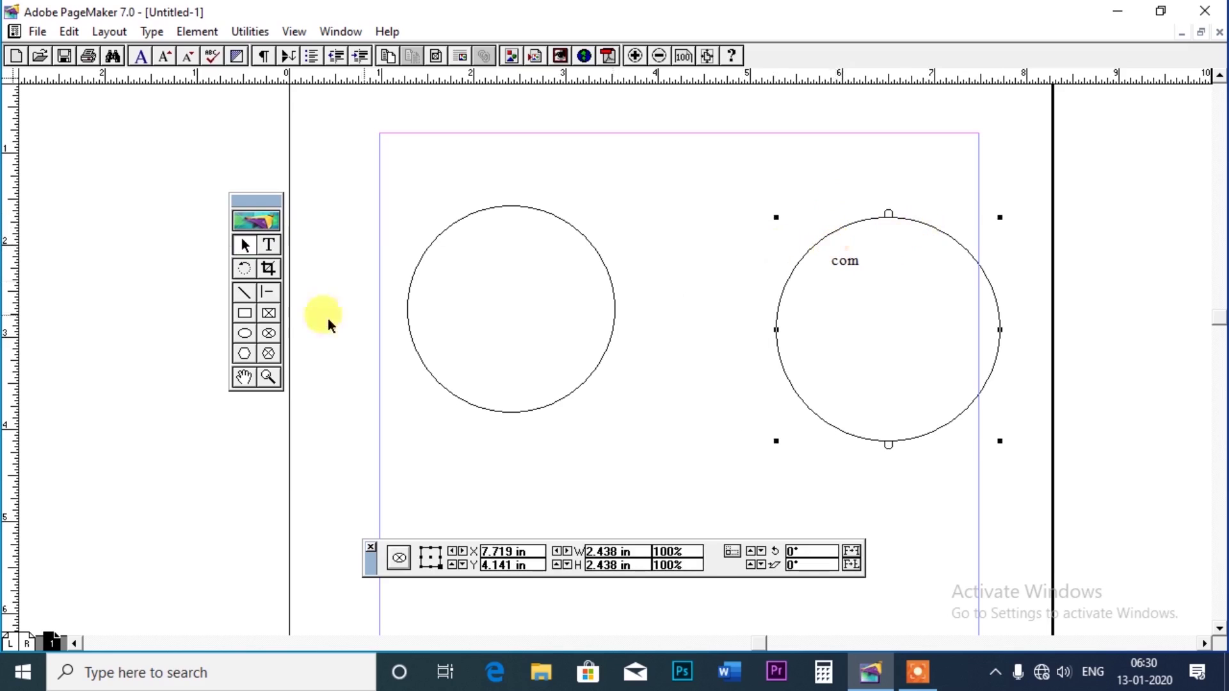
# Apply a solid 6pt stroke to the plain circle and the 6pt triple-line stroke to the circular frame.
pyautogui.click(558, 224)
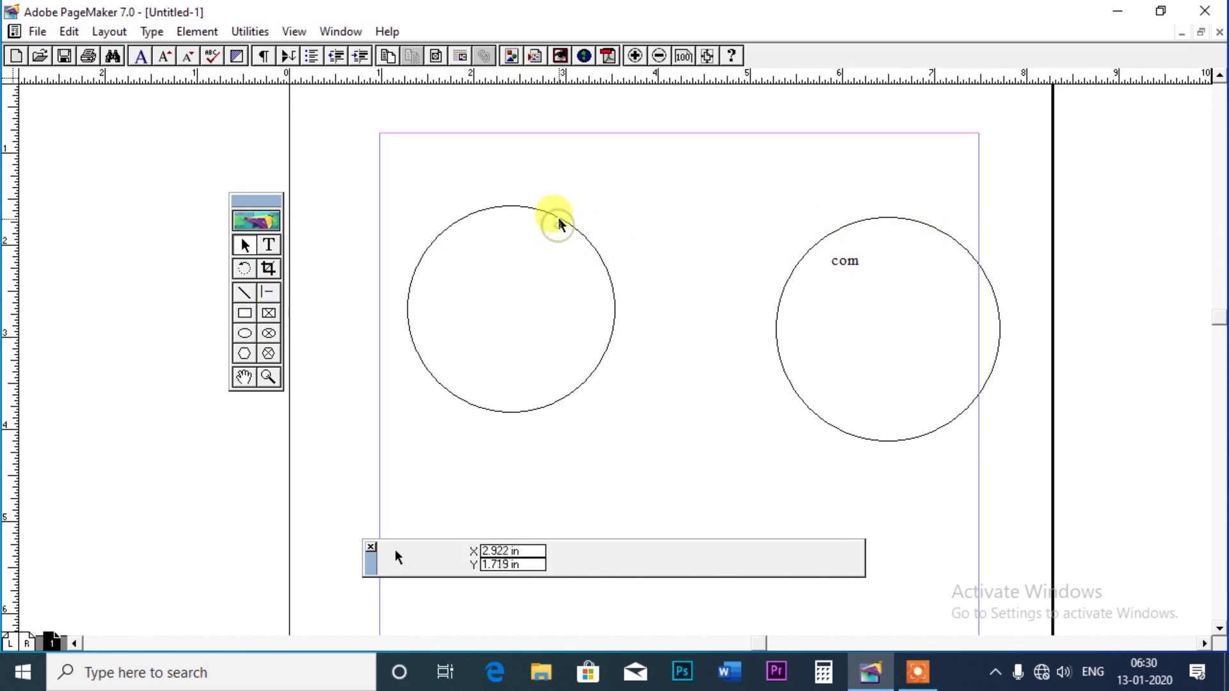
pyautogui.click(195, 32)
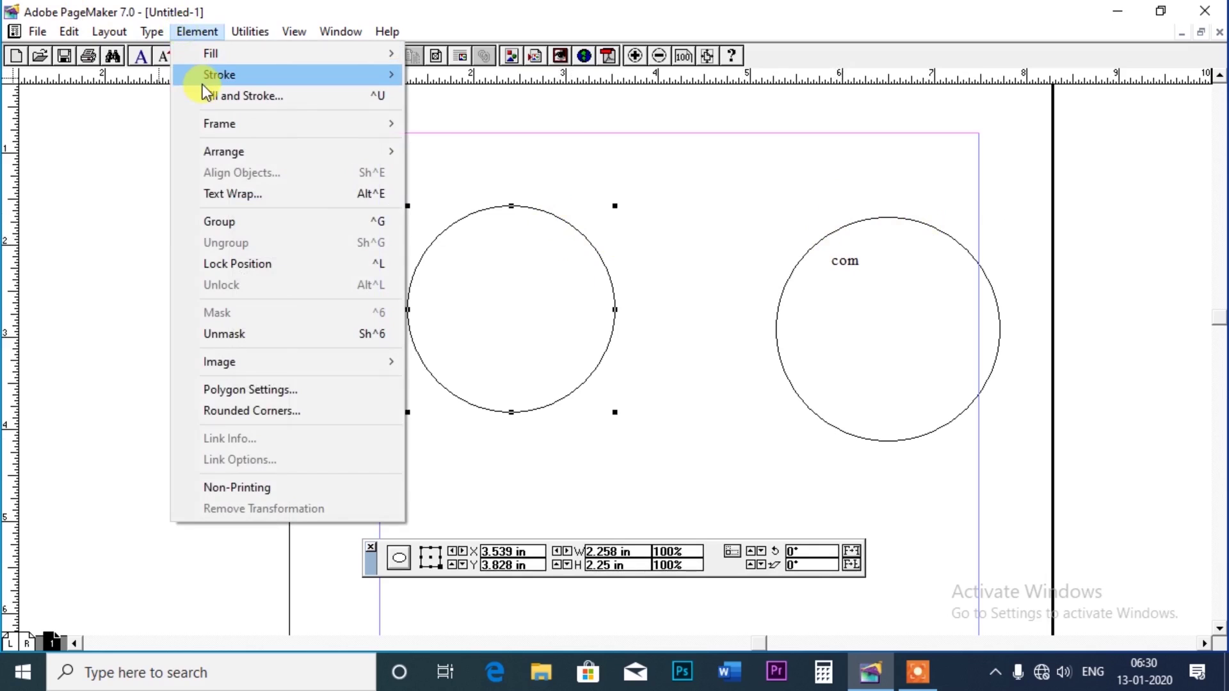
pyautogui.moveTo(202, 83)
pyautogui.click(510, 220)
pyautogui.click(835, 236)
pyautogui.click(197, 31)
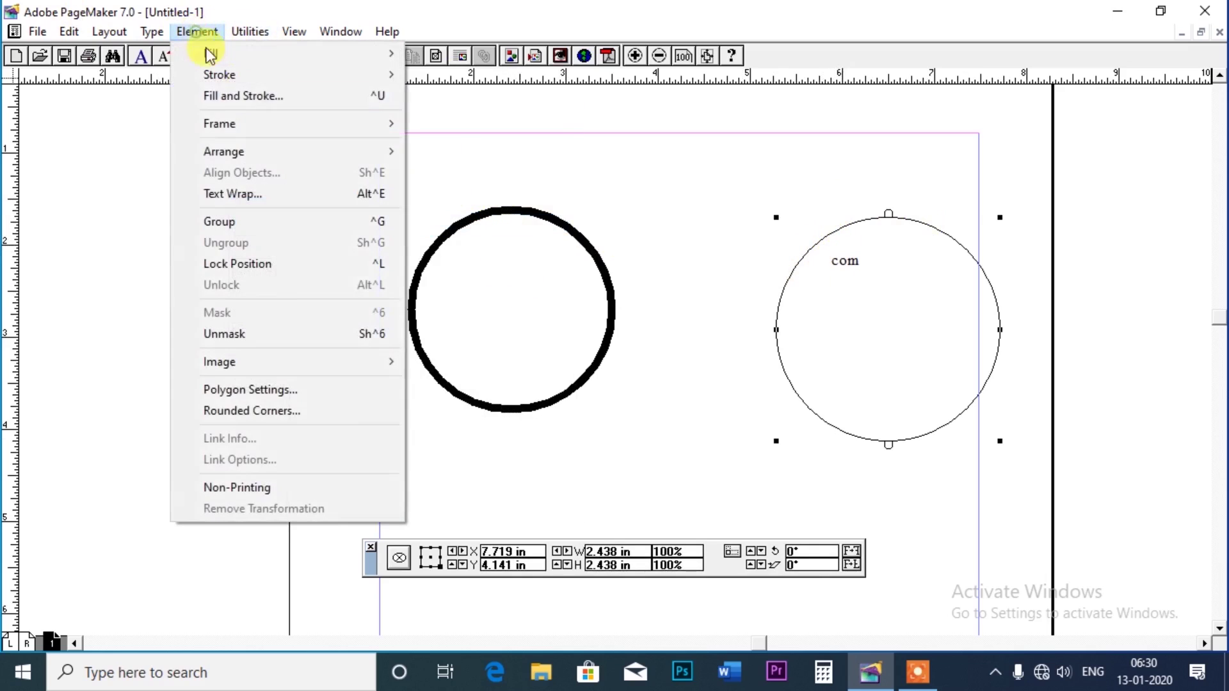
pyautogui.moveTo(248, 78)
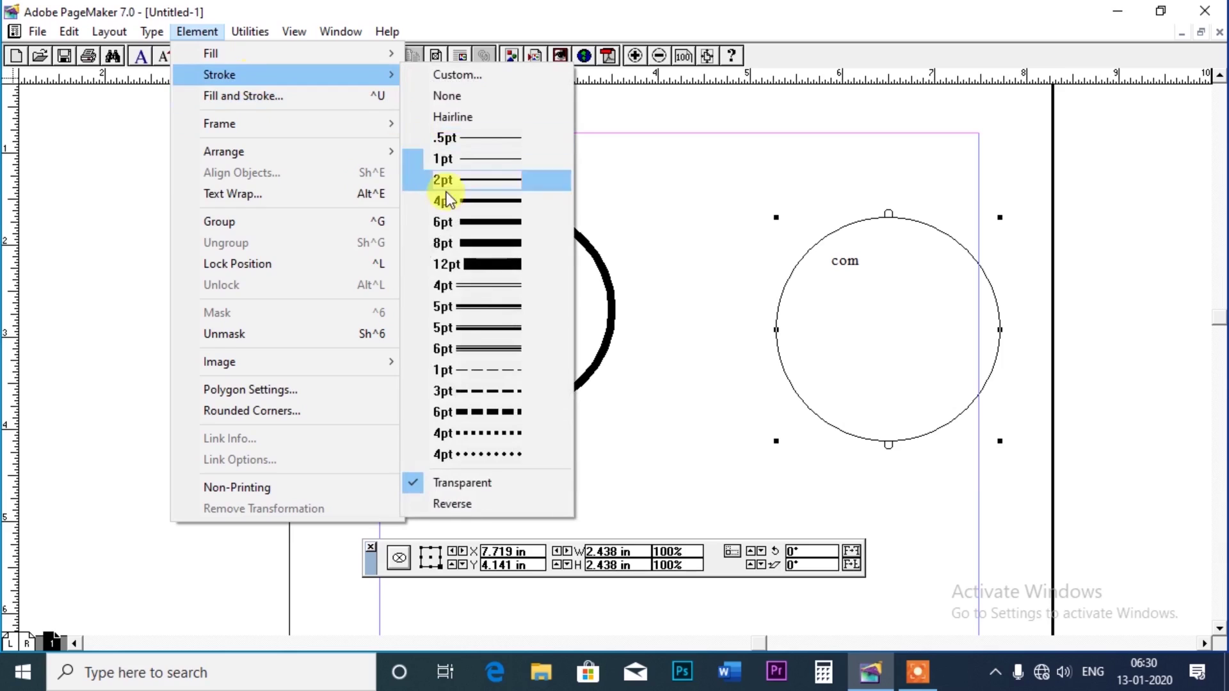
pyautogui.click(462, 352)
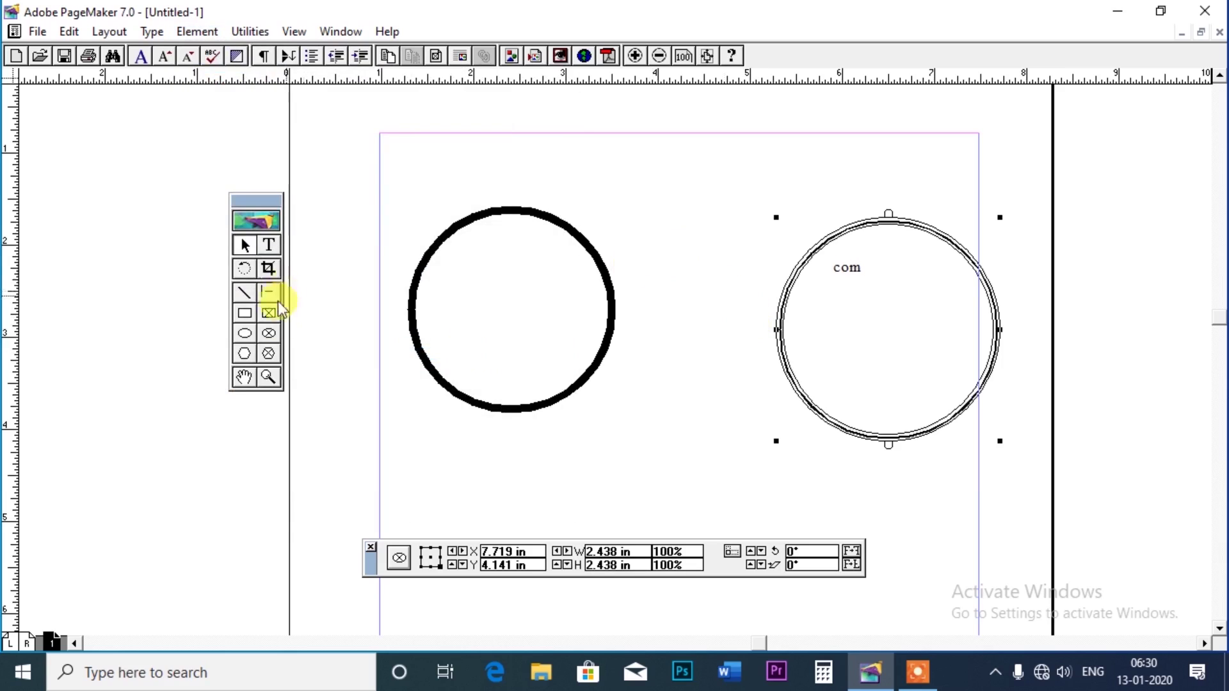
# Draw a rectangle about 1.84 by 1.41 in between the two circles and give it a solid 4pt stroke.
pyautogui.click(245, 313)
pyautogui.moveTo(611, 163); pyautogui.dragTo(781, 292)
pyautogui.click(197, 32)
pyautogui.moveTo(231, 80)
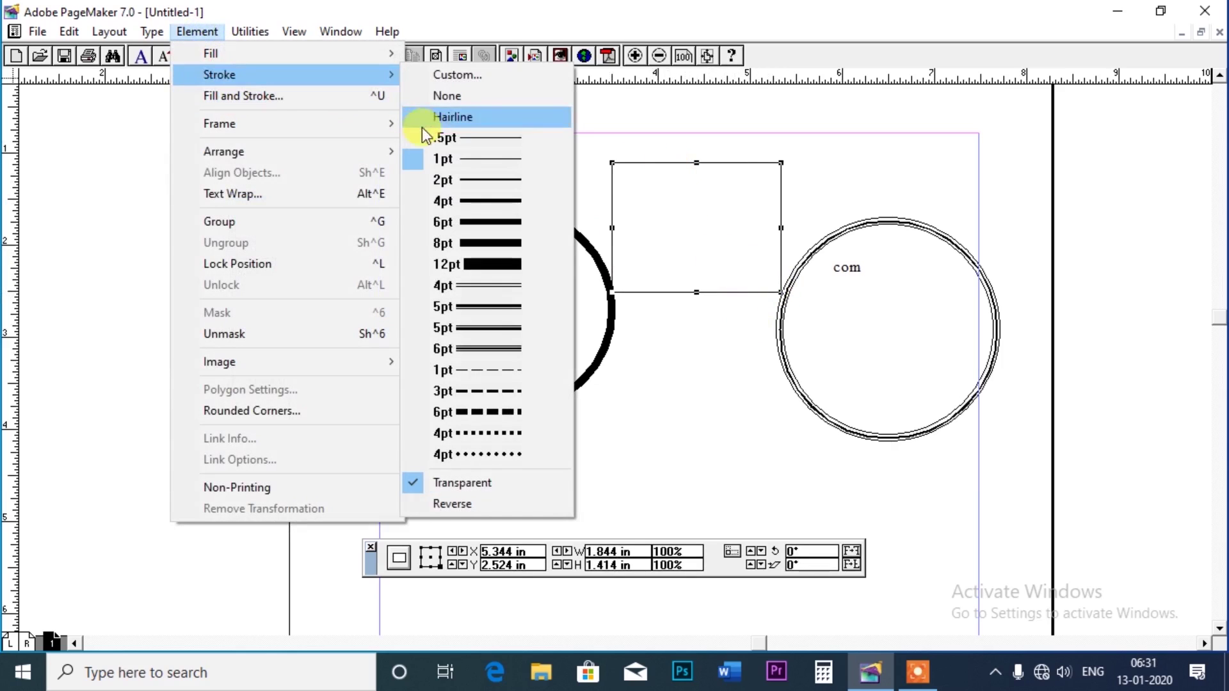
pyautogui.click(492, 202)
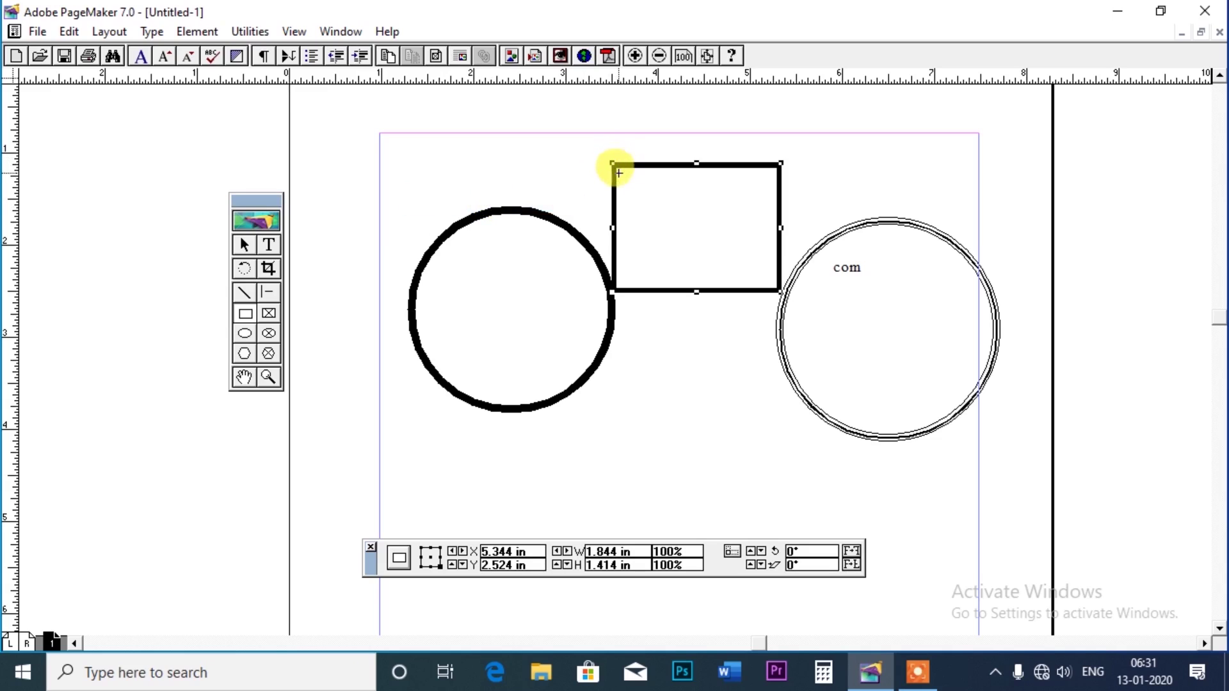
# Apply a slightly rounded corner style to the rectangle between the circles.
pyautogui.click(183, 32)
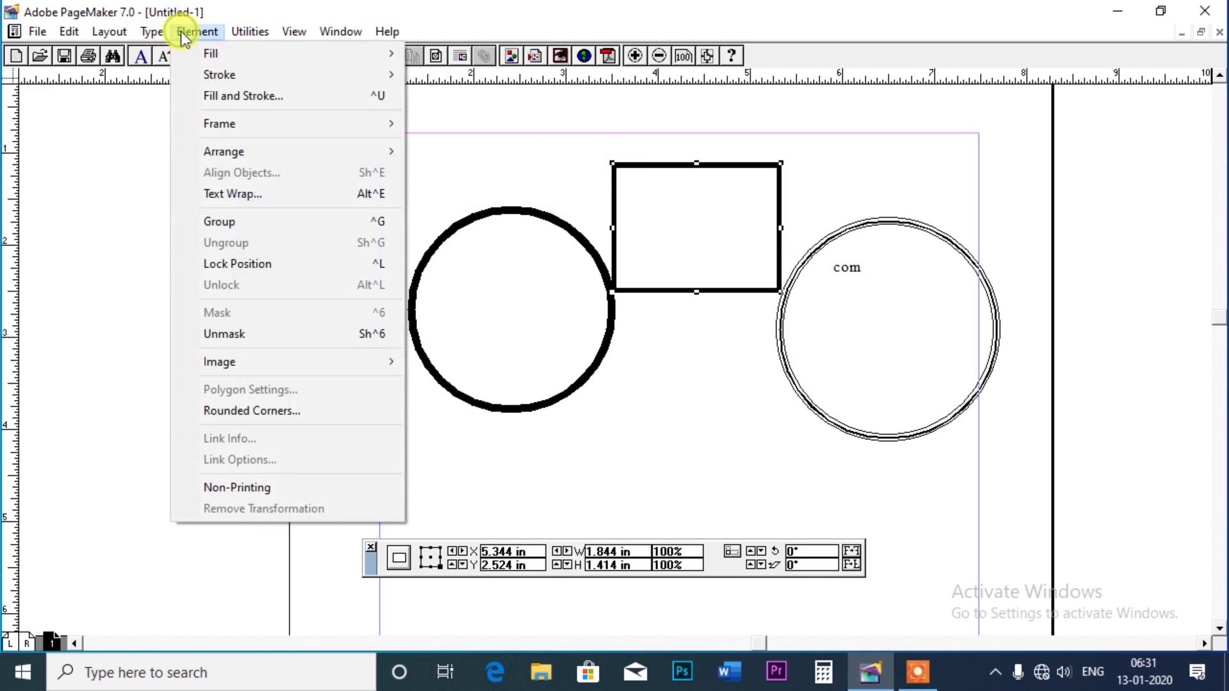
pyautogui.click(252, 412)
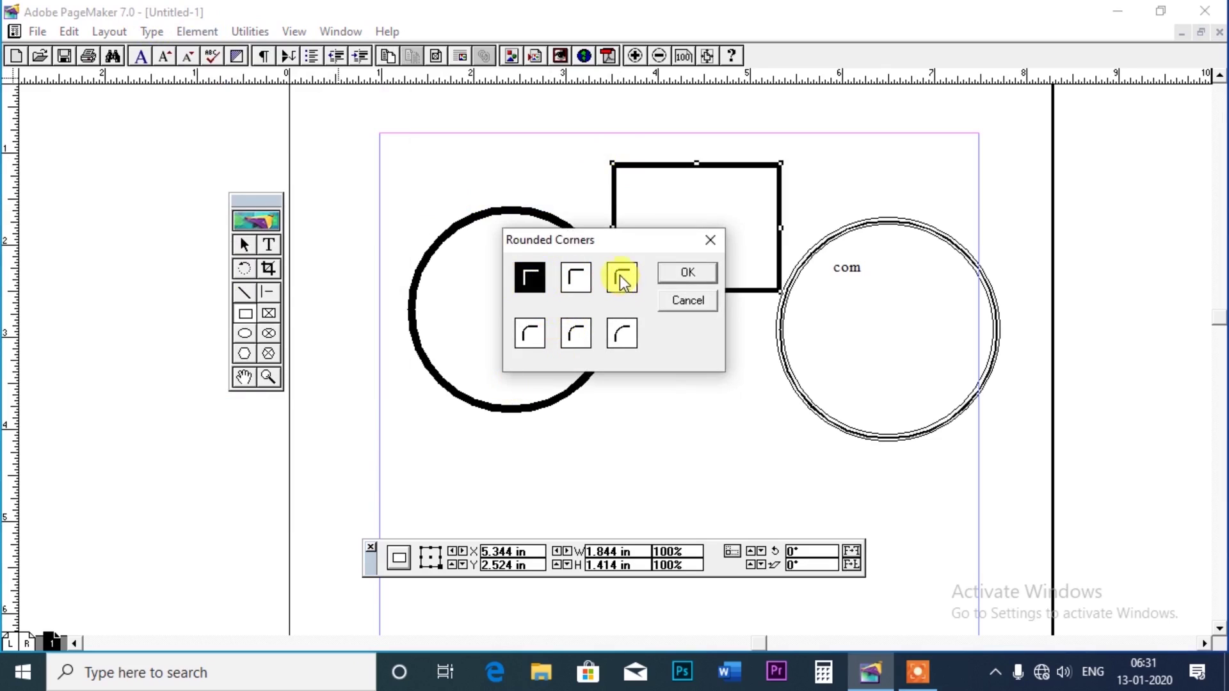
pyautogui.click(688, 274)
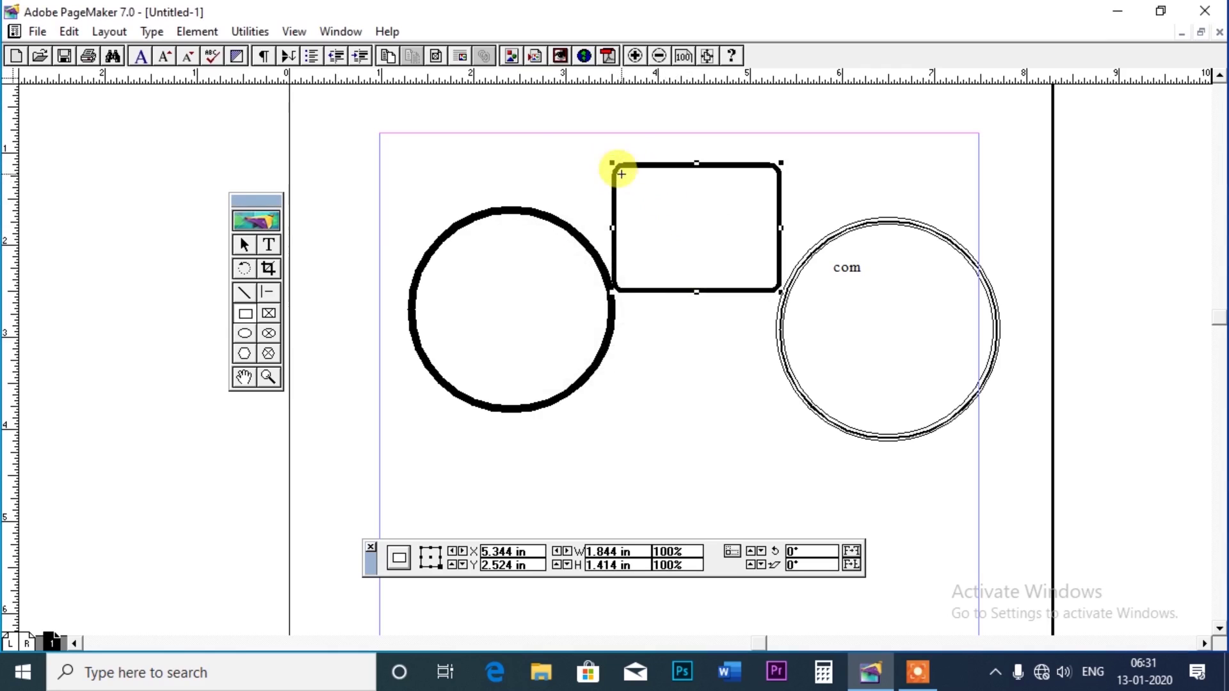
# Apply the most rounded corner style to the rectangle between the circles.
pyautogui.click(193, 28)
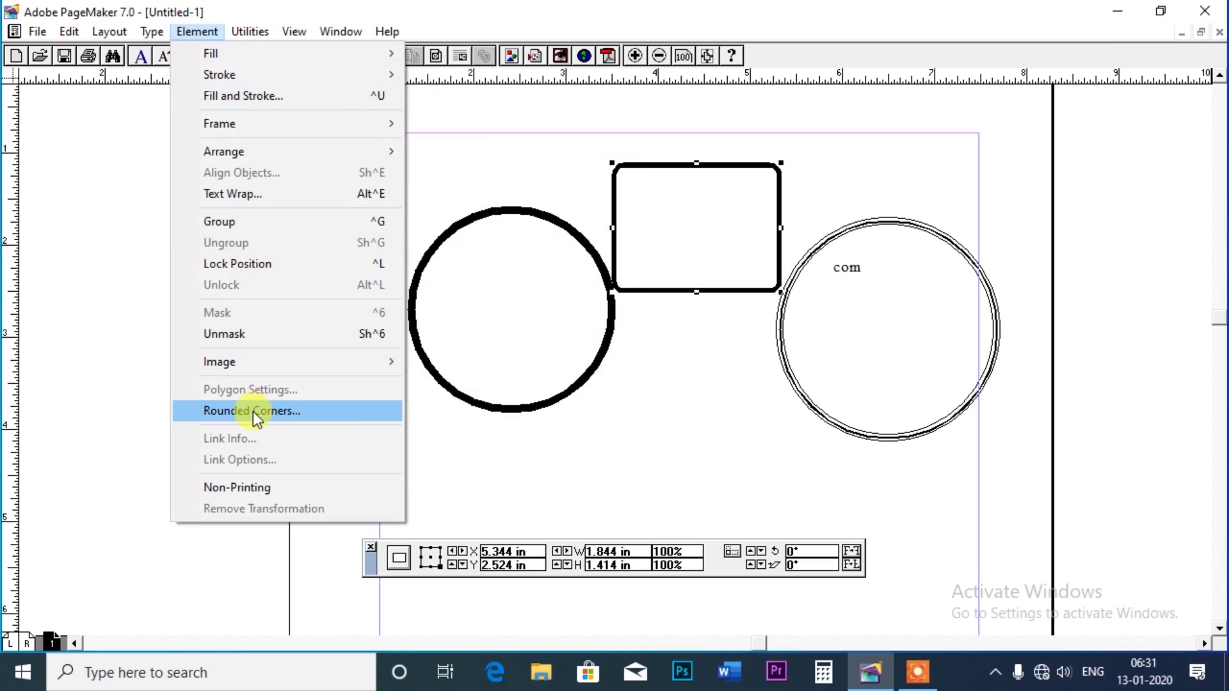
pyautogui.click(252, 412)
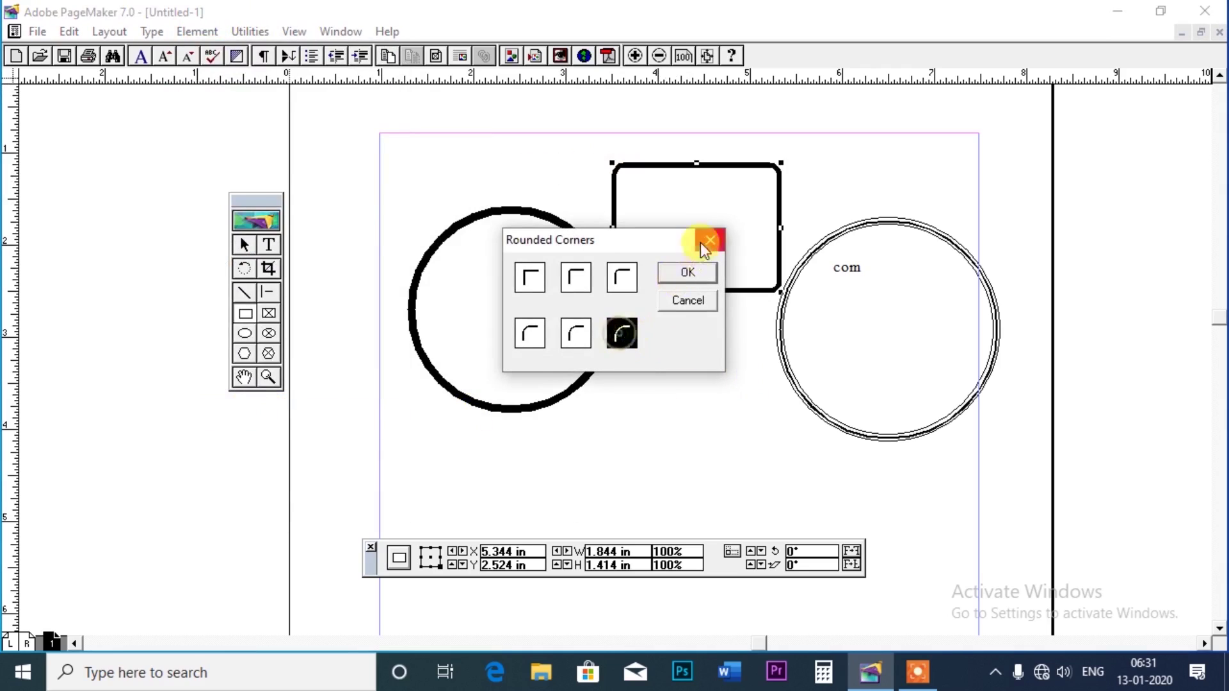
pyautogui.click(688, 274)
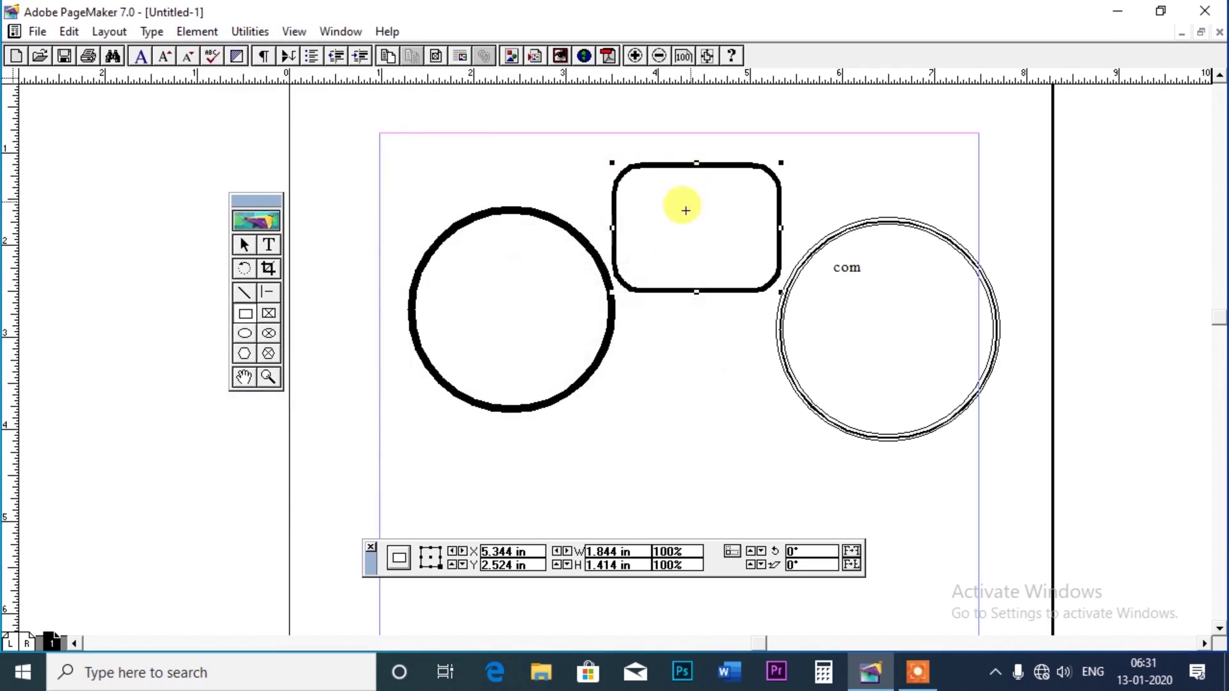
# Draw a polygon about 1.67 by 1.74 in on the pasteboard beside the page and set it to 16 sides with 30% star inset.
pyautogui.click(244, 354)
pyautogui.moveTo(82, 392); pyautogui.dragTo(238, 551)
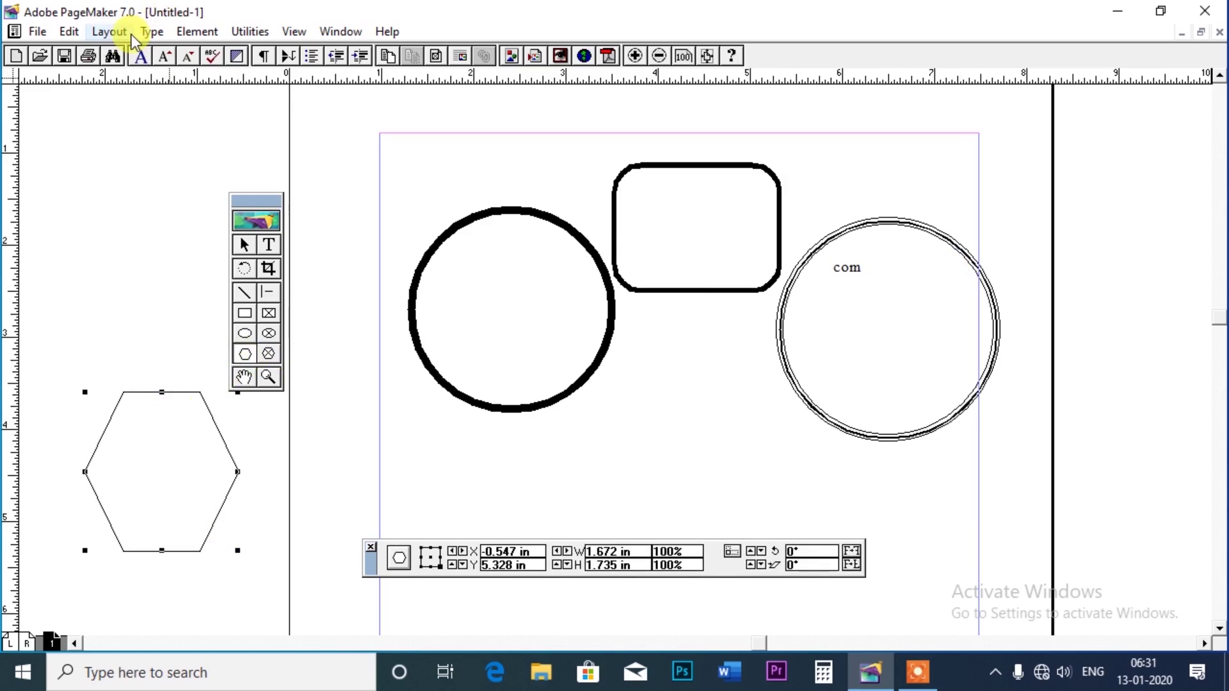
pyautogui.click(197, 31)
pyautogui.click(271, 390)
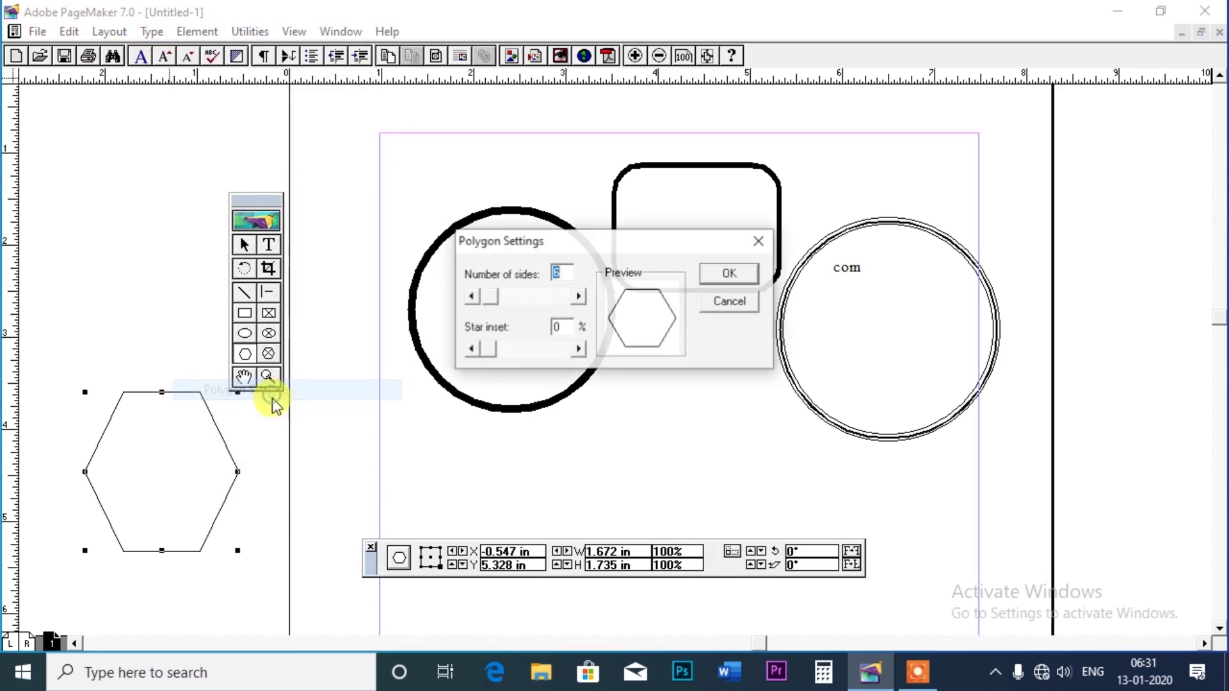
pyautogui.moveTo(489, 302); pyautogui.dragTo(497, 302)
pyautogui.moveTo(494, 355); pyautogui.dragTo(513, 353)
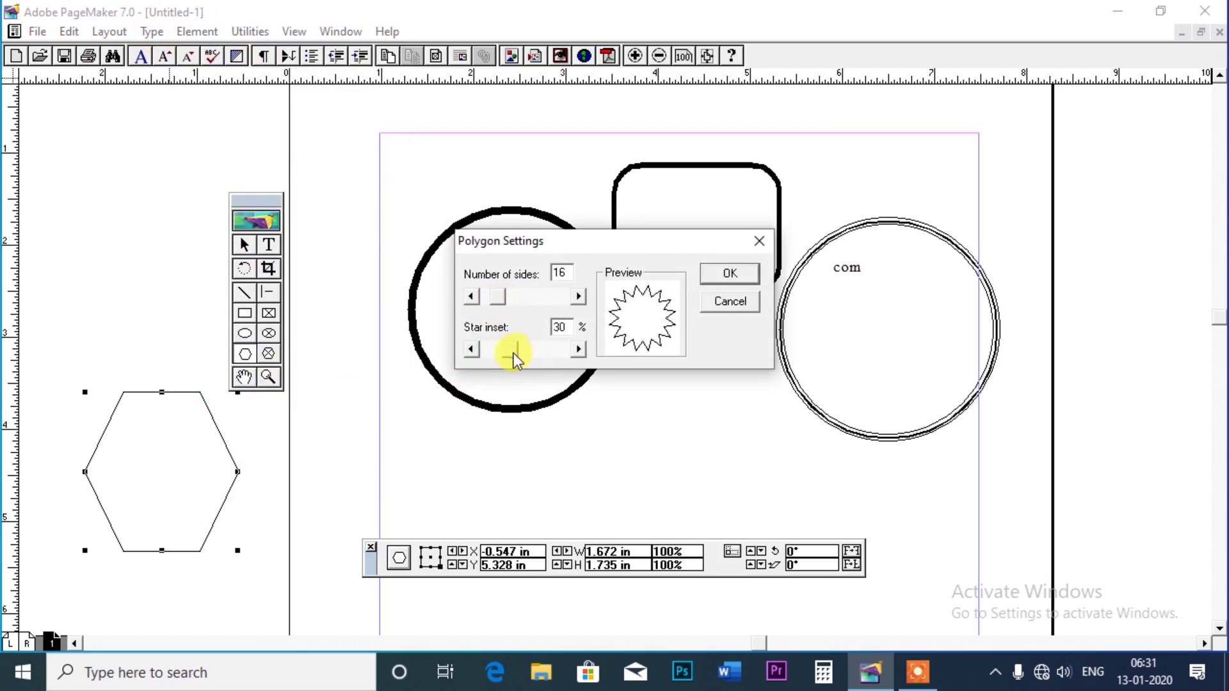
pyautogui.click(728, 275)
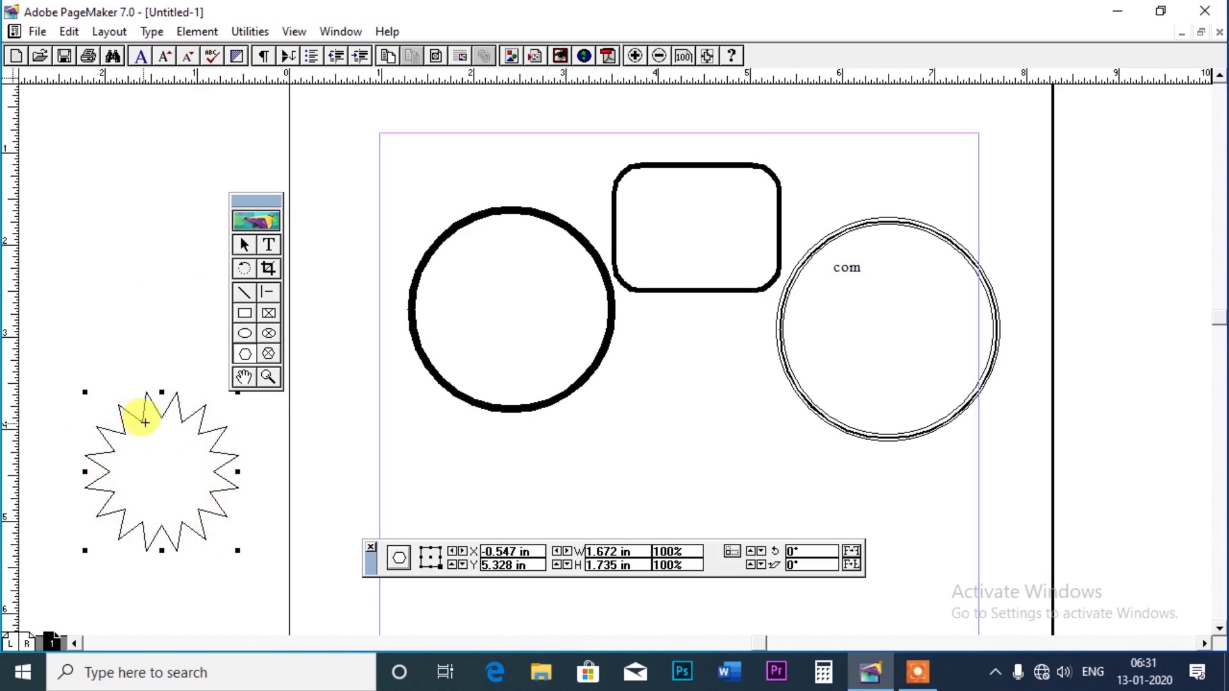
# Change the pasteboard star to 6 sides with a 22% star inset.
pyautogui.click(197, 32)
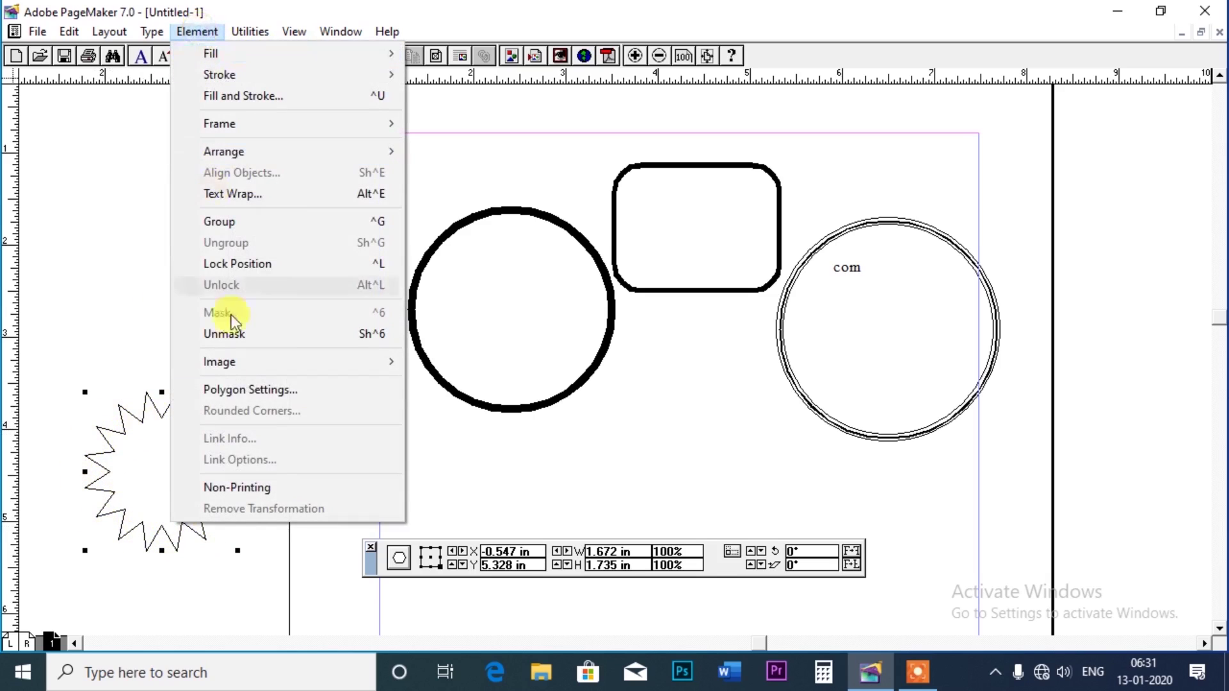
pyautogui.click(240, 390)
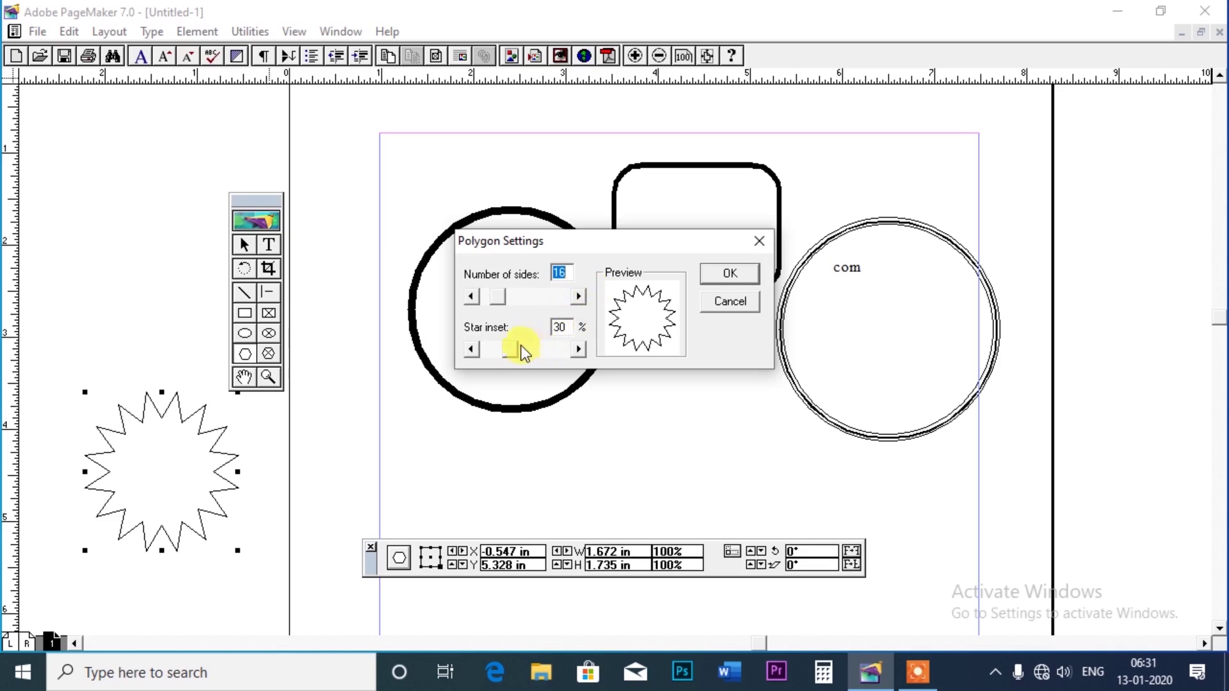
pyautogui.moveTo(501, 355); pyautogui.dragTo(508, 356)
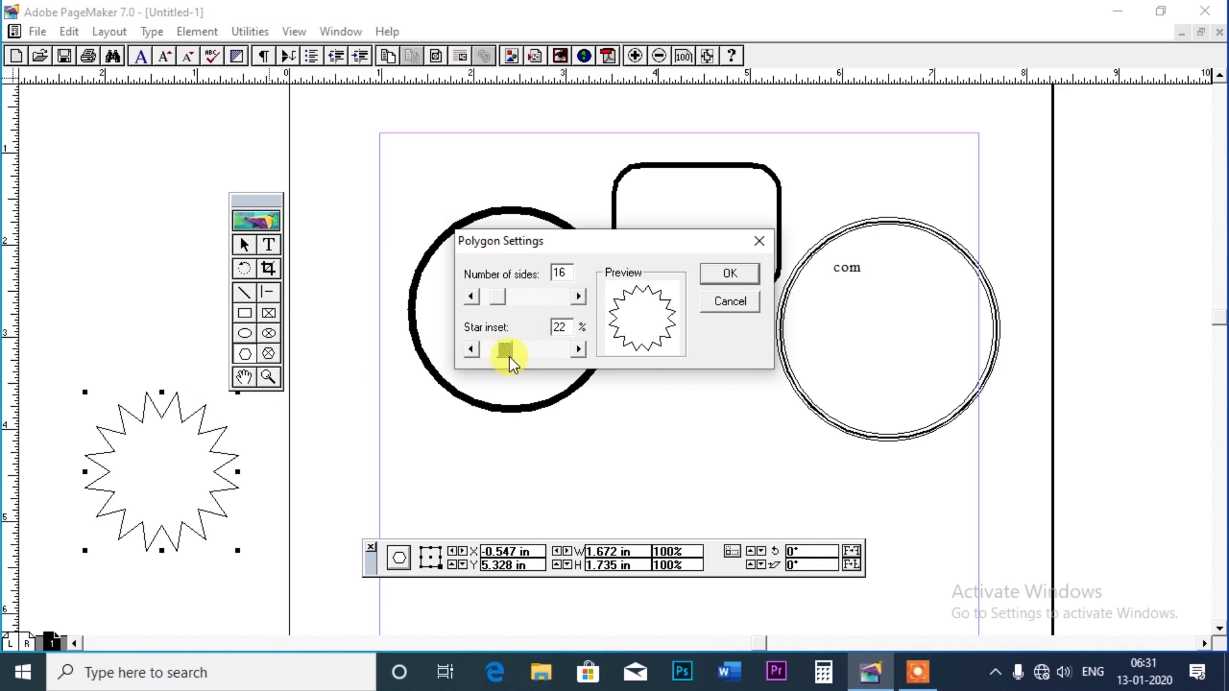
pyautogui.moveTo(513, 299); pyautogui.dragTo(487, 301)
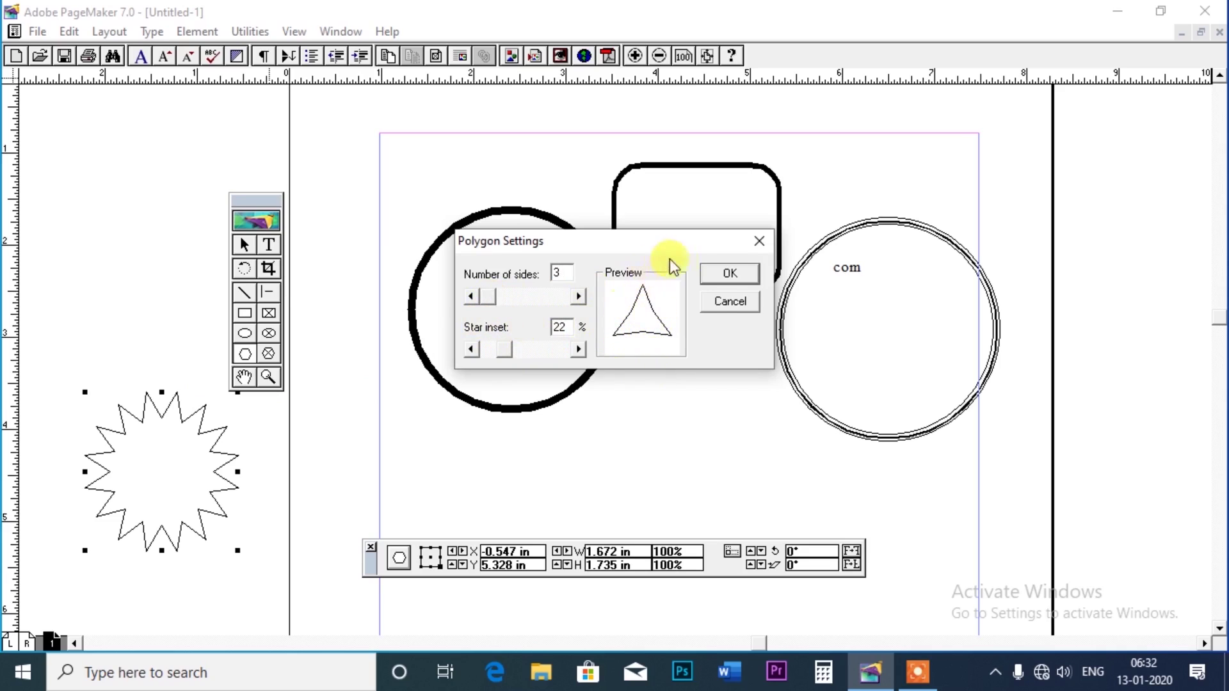
pyautogui.moveTo(494, 304); pyautogui.dragTo(500, 303)
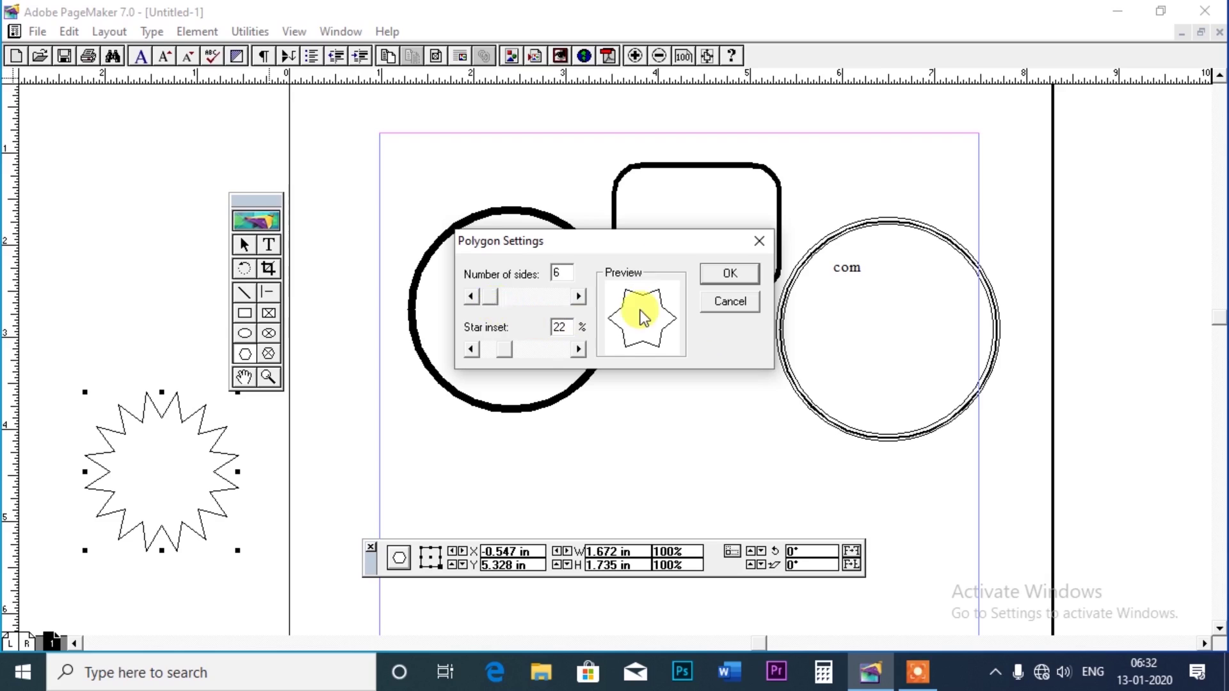
pyautogui.click(718, 274)
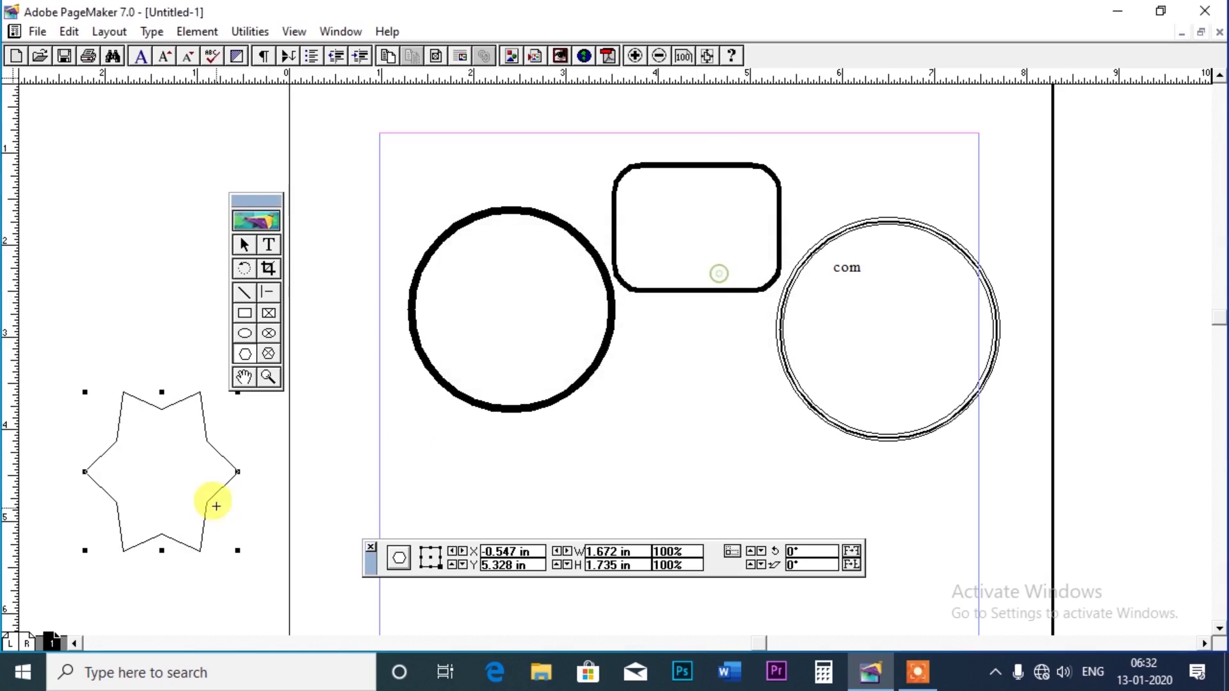
# Reshape the pasteboard star to have more than 11 sides and a 47% star inset.
pyautogui.click(195, 32)
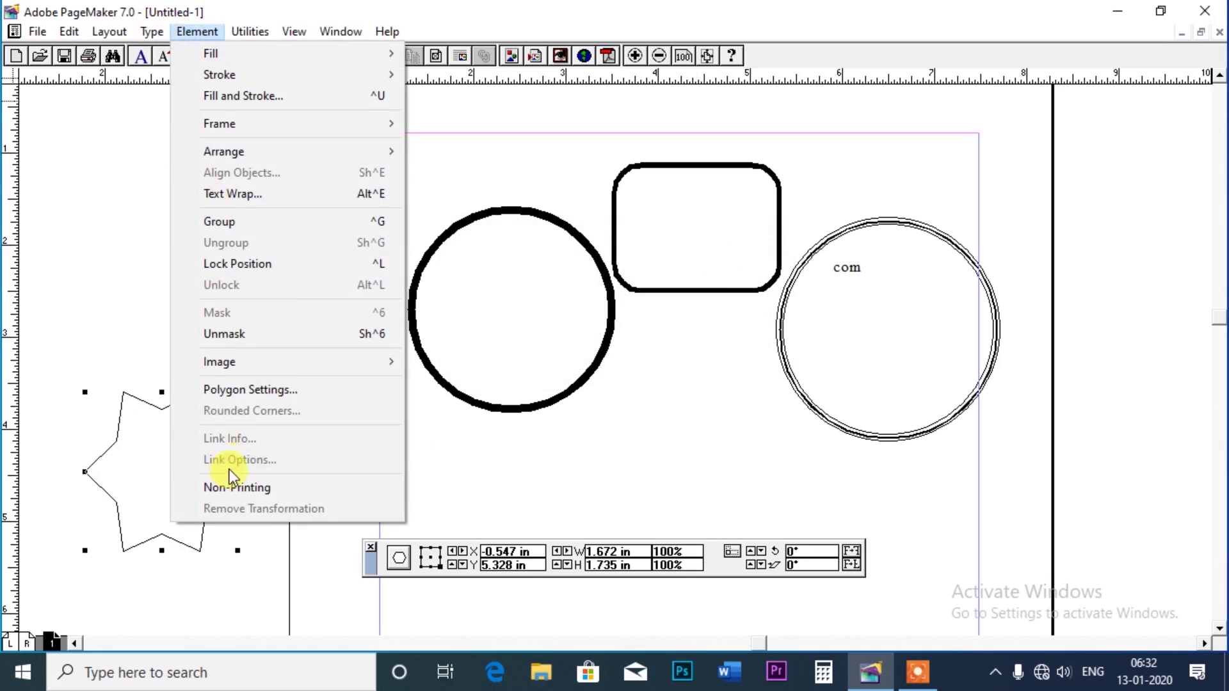
pyautogui.click(227, 392)
pyautogui.moveTo(497, 298); pyautogui.dragTo(493, 298)
pyautogui.click(510, 348)
pyautogui.moveTo(509, 348); pyautogui.dragTo(529, 348)
pyautogui.click(494, 298)
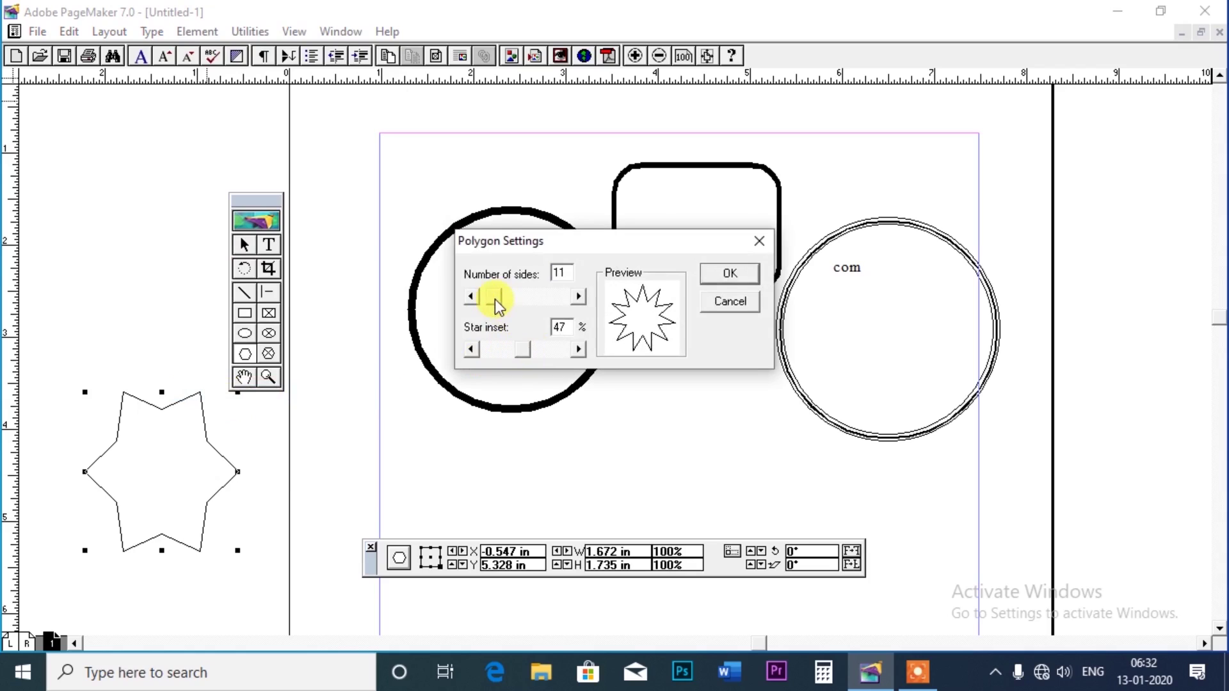
pyautogui.moveTo(494, 299); pyautogui.dragTo(502, 300)
pyautogui.click(717, 274)
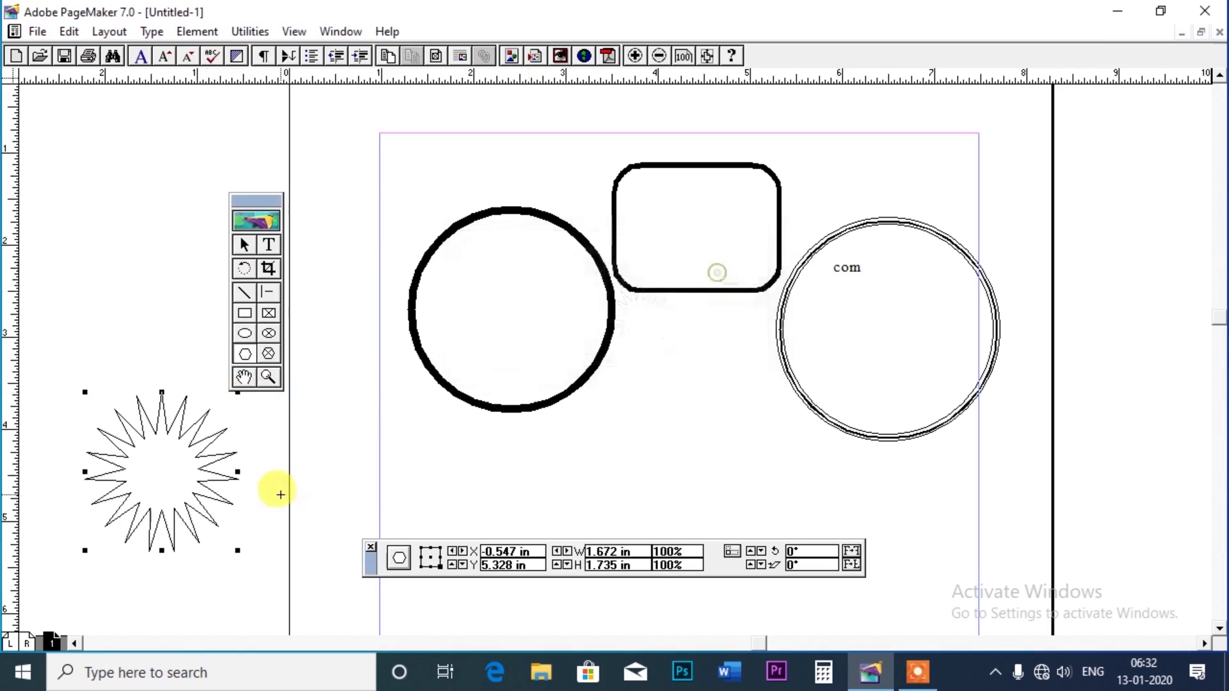
# Draw a polygon frame about 1.31 by 1.27 in below the rounded rectangle and make it a many-pointed star with 32% star inset.
pyautogui.click(268, 354)
pyautogui.moveTo(683, 369); pyautogui.dragTo(806, 486)
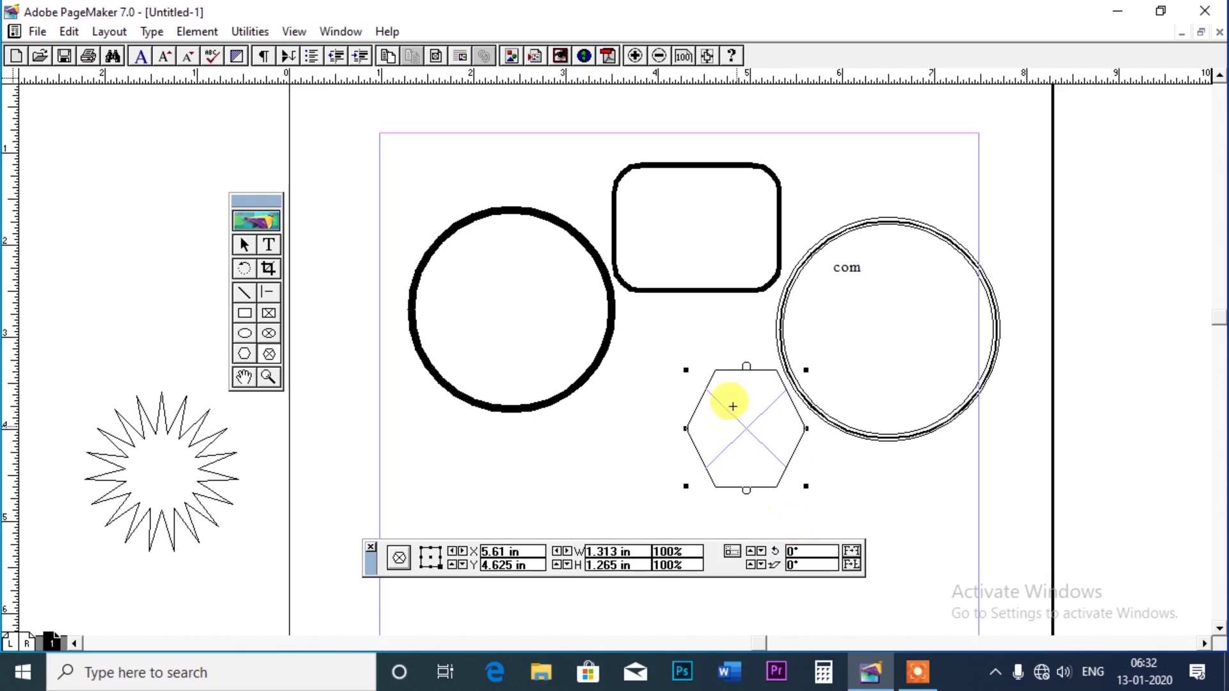
pyautogui.click(197, 31)
pyautogui.click(241, 382)
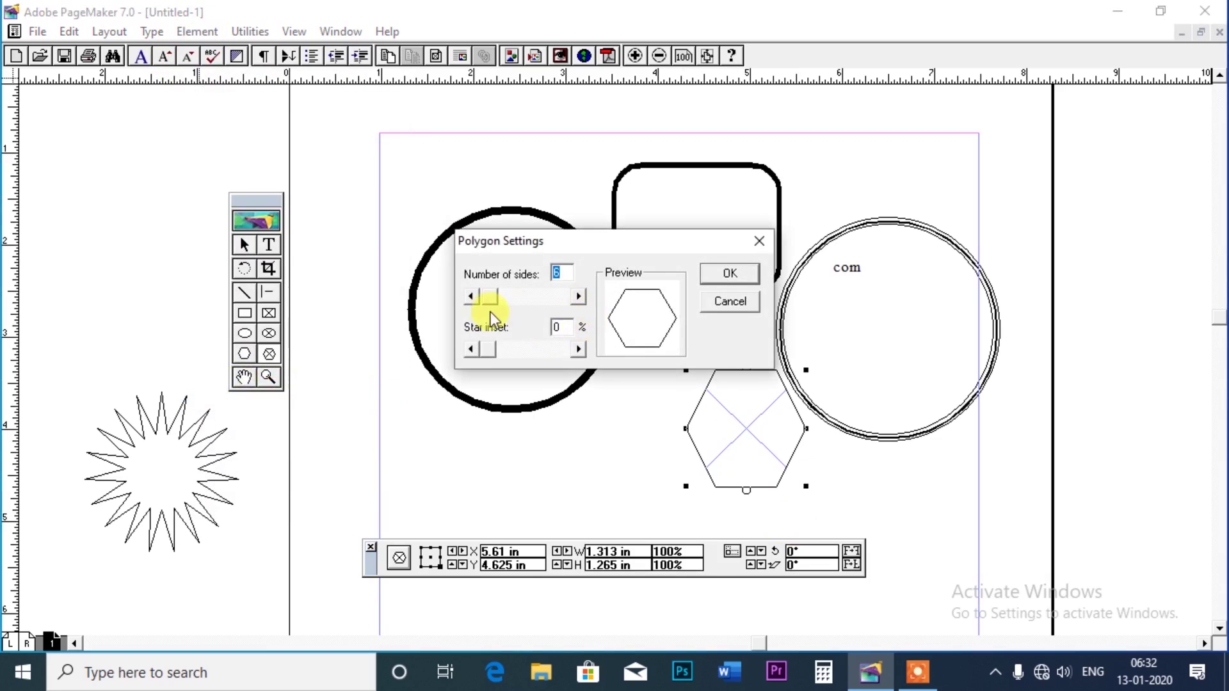
pyautogui.moveTo(504, 298); pyautogui.dragTo(494, 301)
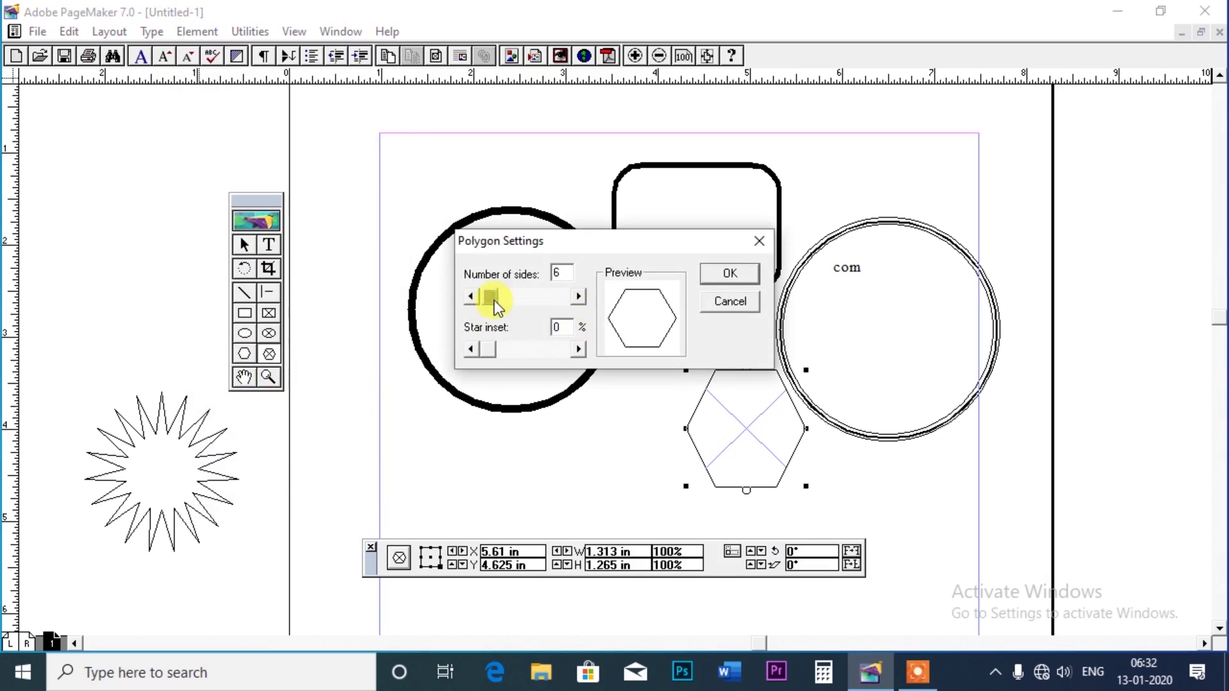
pyautogui.moveTo(487, 348); pyautogui.dragTo(512, 353)
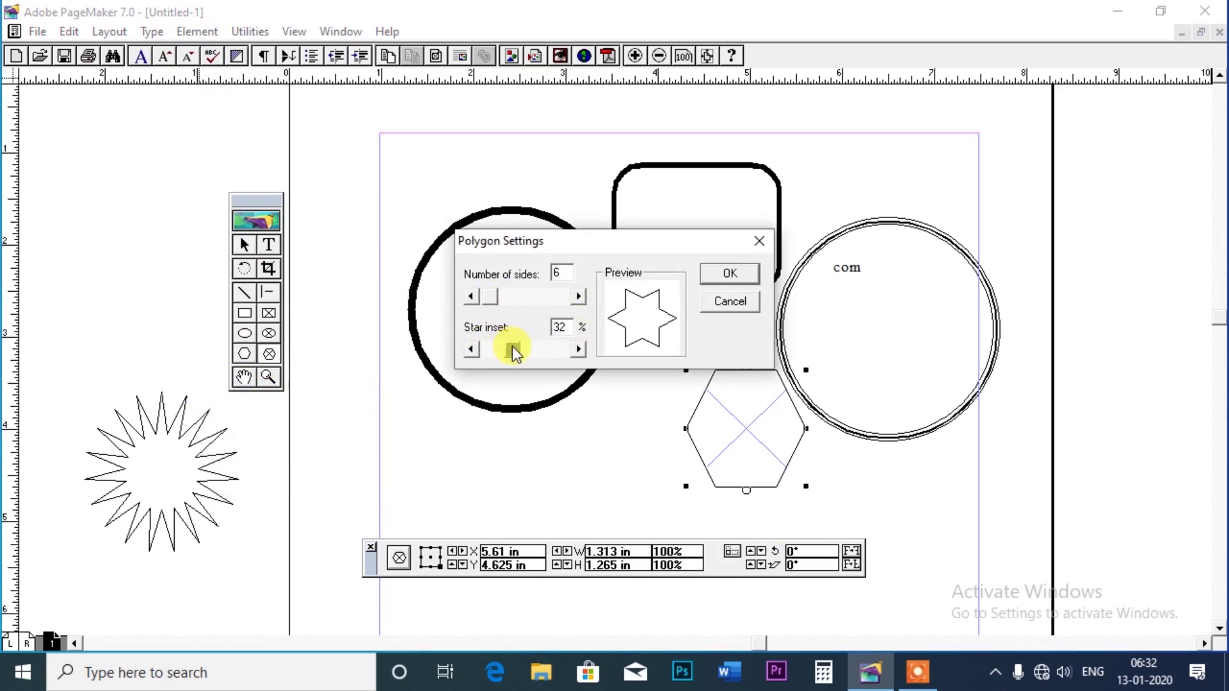
pyautogui.moveTo(492, 304); pyautogui.dragTo(500, 297)
pyautogui.click(730, 274)
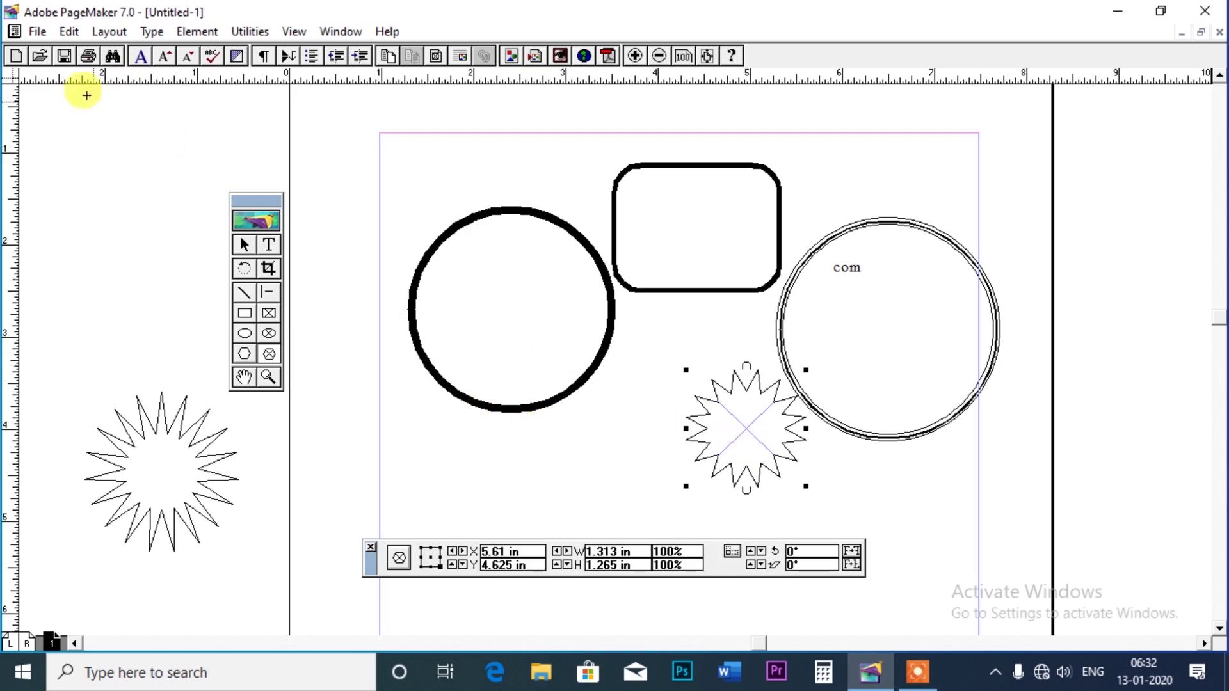
# Place the portrait image ".png" within the star frame, including a complete copy in the publication.
pyautogui.click(244, 245)
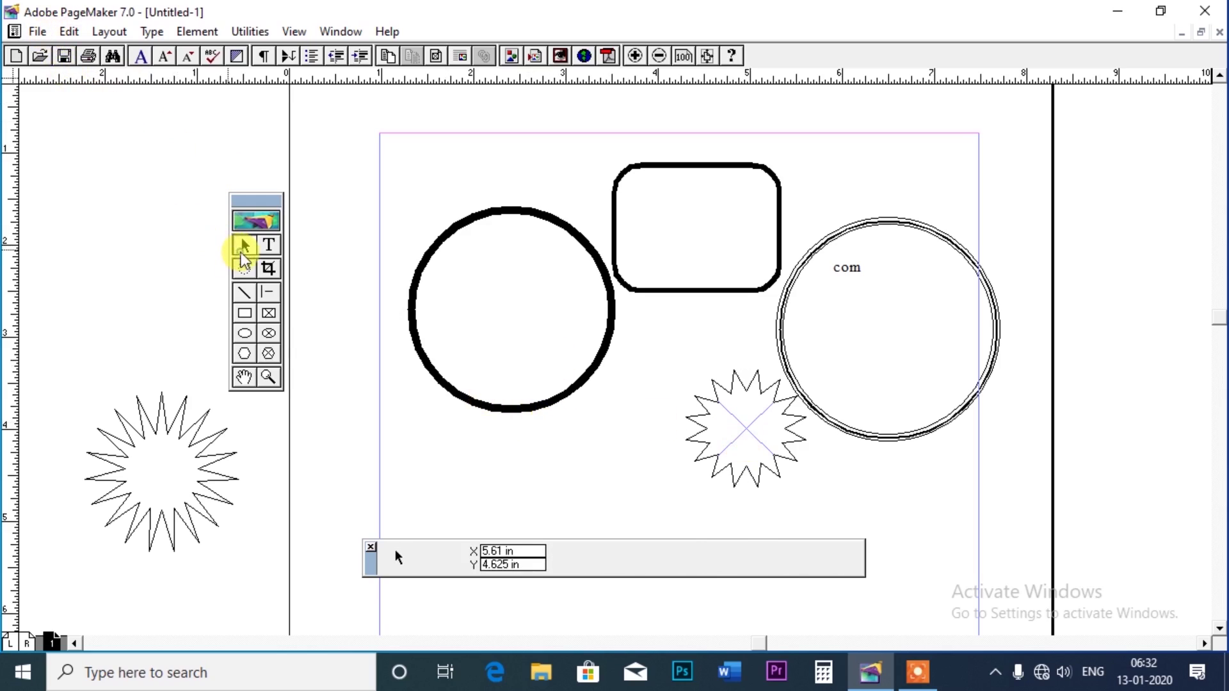
pyautogui.click(739, 402)
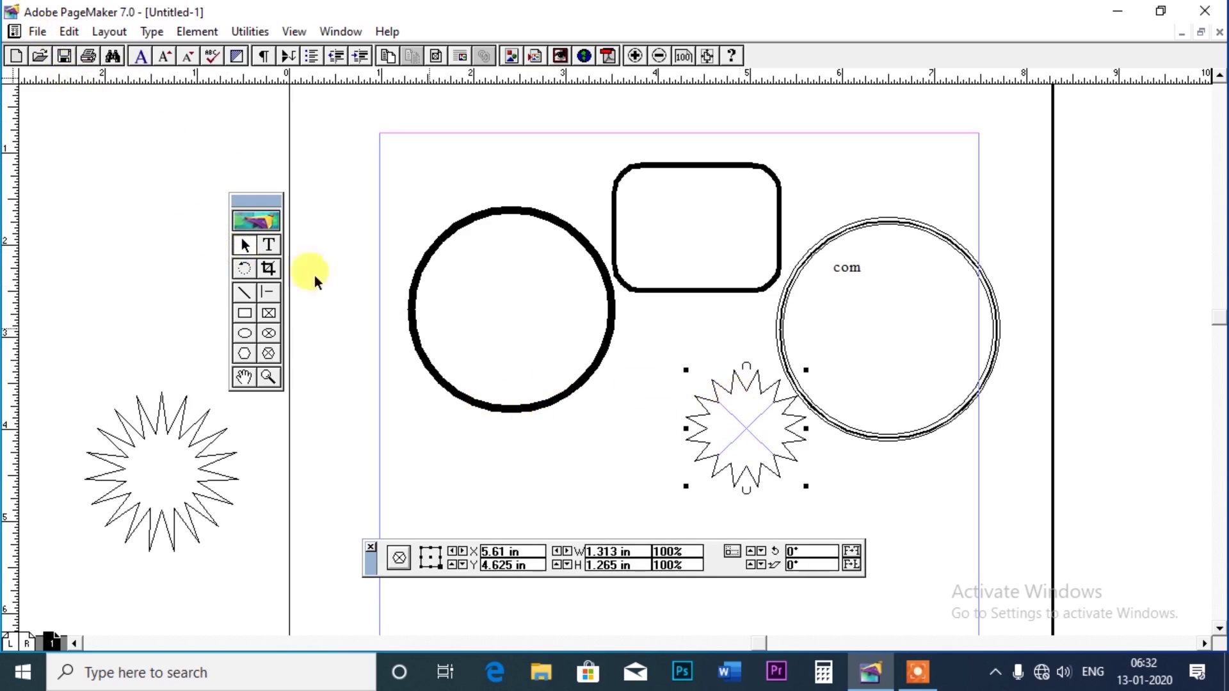
pyautogui.click(47, 33)
pyautogui.click(82, 211)
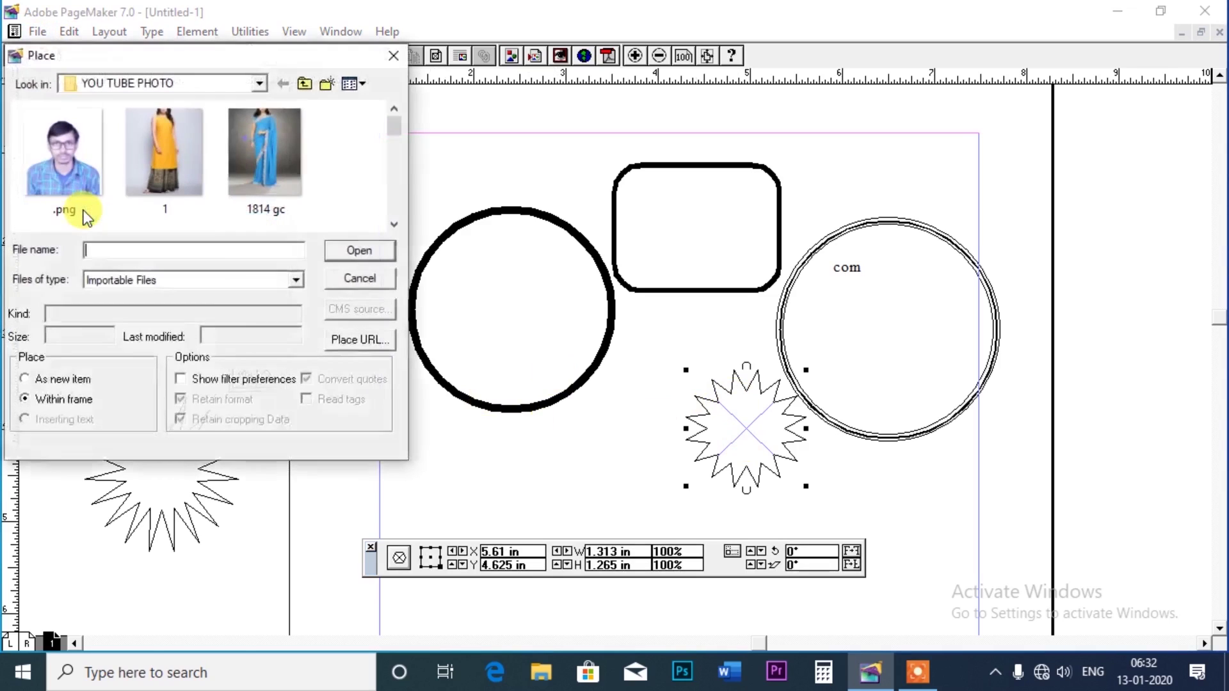
pyautogui.click(82, 208)
pyautogui.click(352, 251)
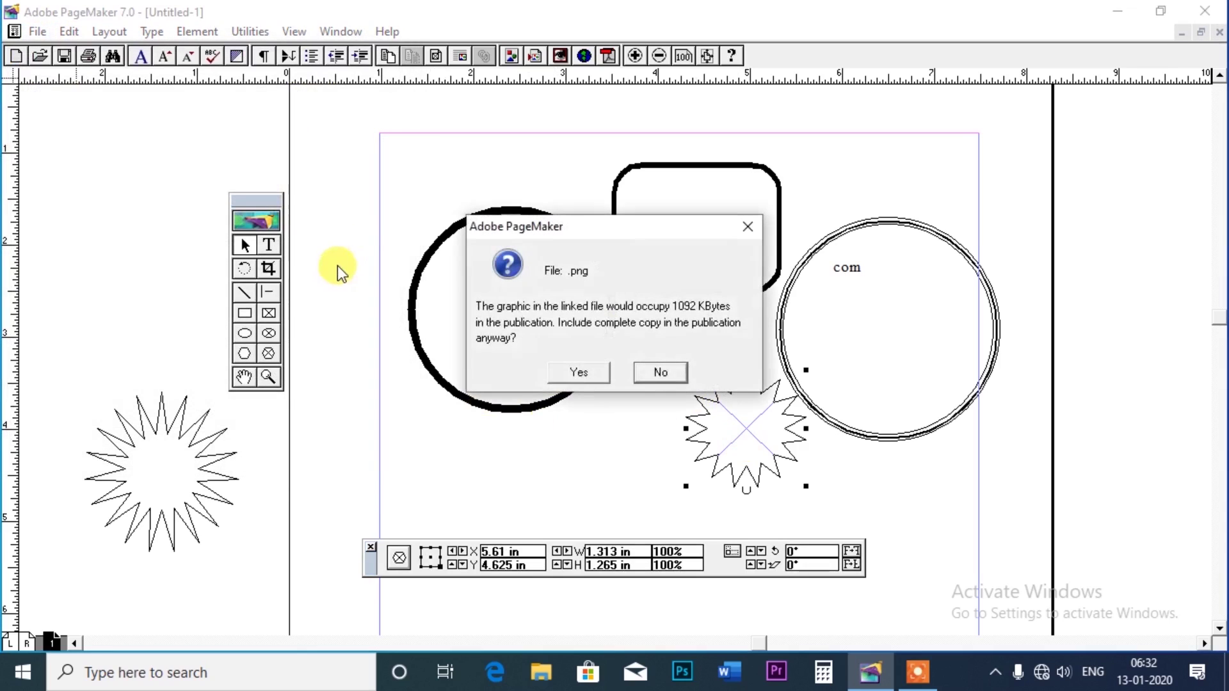
pyautogui.click(581, 372)
# Move the picture-filled star frame and enlarge it in stages, through about 3.5 by 2.75 in, to reveal more of the photo.
pyautogui.moveTo(780, 441); pyautogui.dragTo(734, 397)
pyautogui.moveTo(759, 442); pyautogui.dragTo(851, 513)
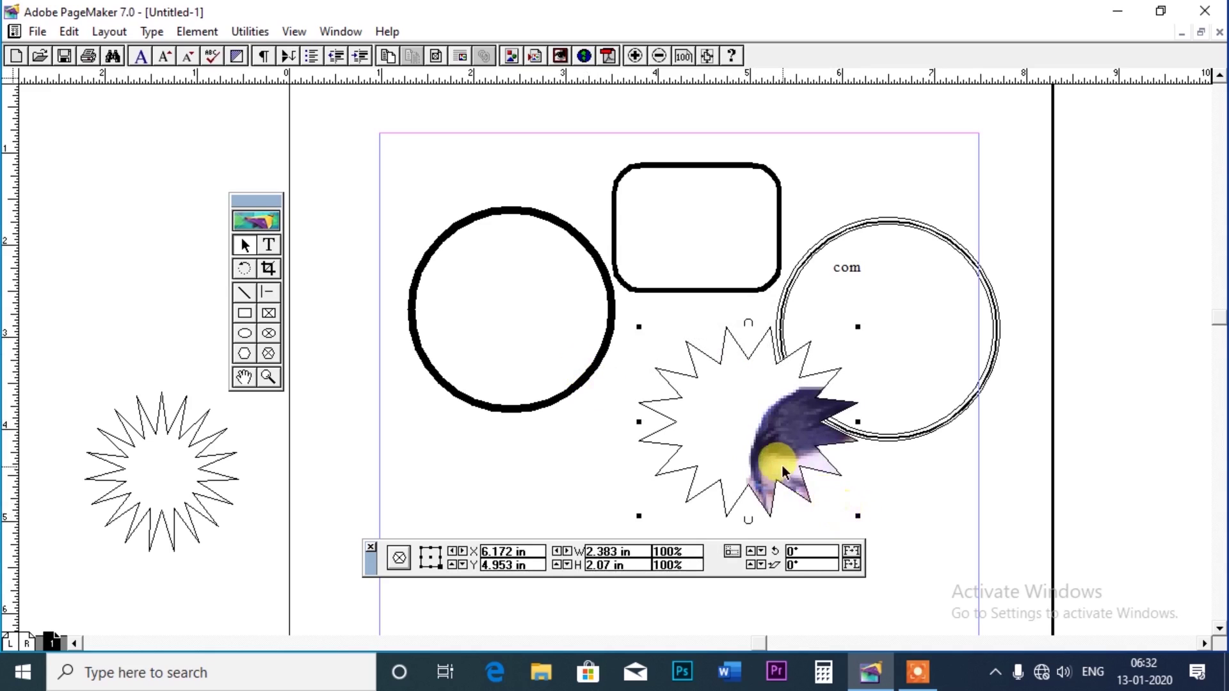
pyautogui.moveTo(763, 426); pyautogui.dragTo(734, 447)
pyautogui.moveTo(767, 477); pyautogui.dragTo(851, 538)
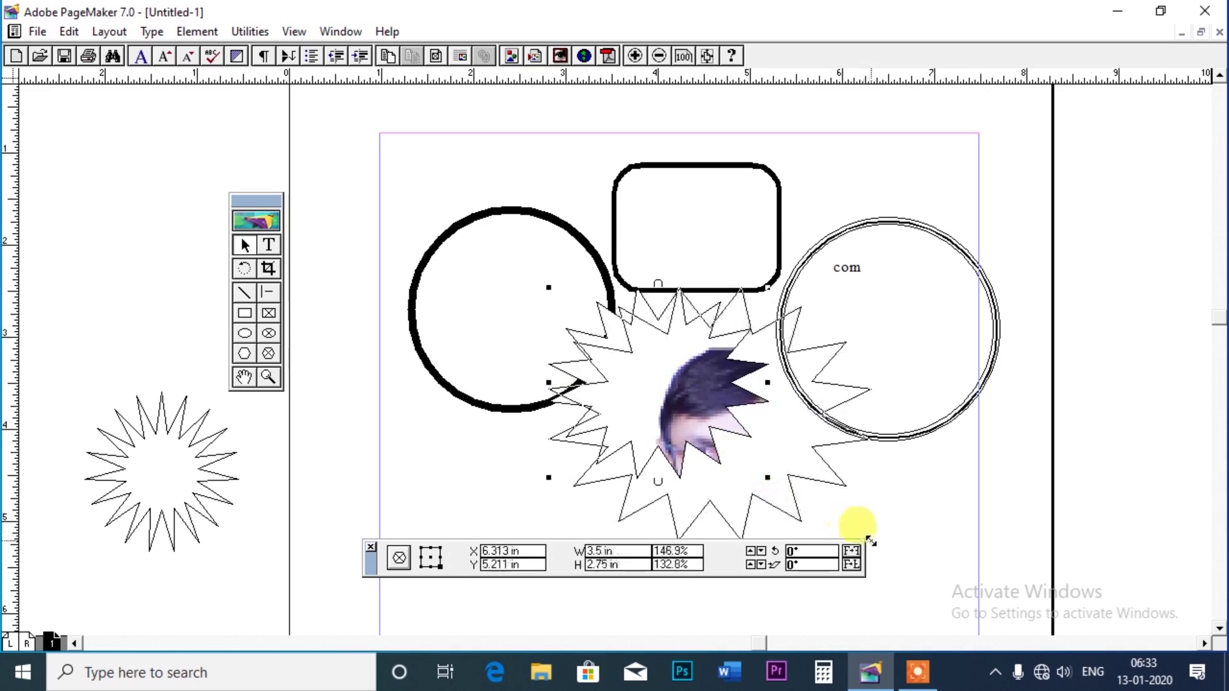
pyautogui.moveTo(712, 420); pyautogui.dragTo(689, 302)
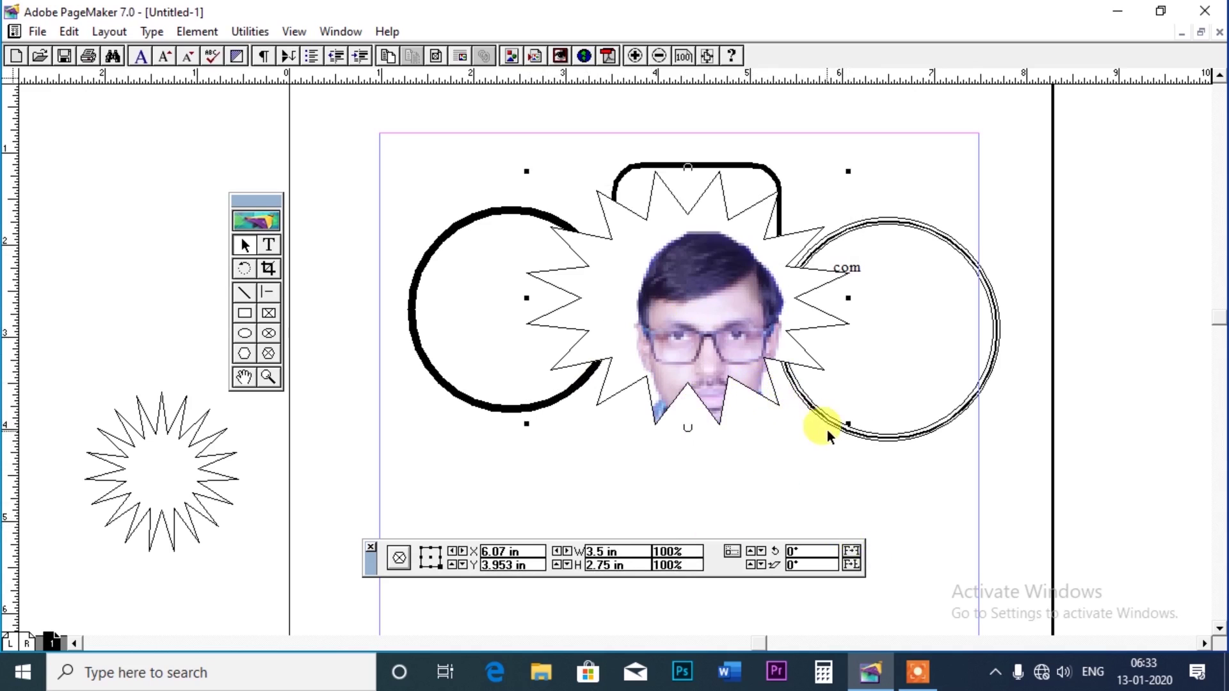
pyautogui.moveTo(847, 426); pyautogui.dragTo(890, 509)
pyautogui.moveTo(689, 302); pyautogui.dragTo(585, 368)
# Delete the picture-filled star frame, both circles, the rounded rectangle and the pasteboard star.
pyautogui.press('Delete')
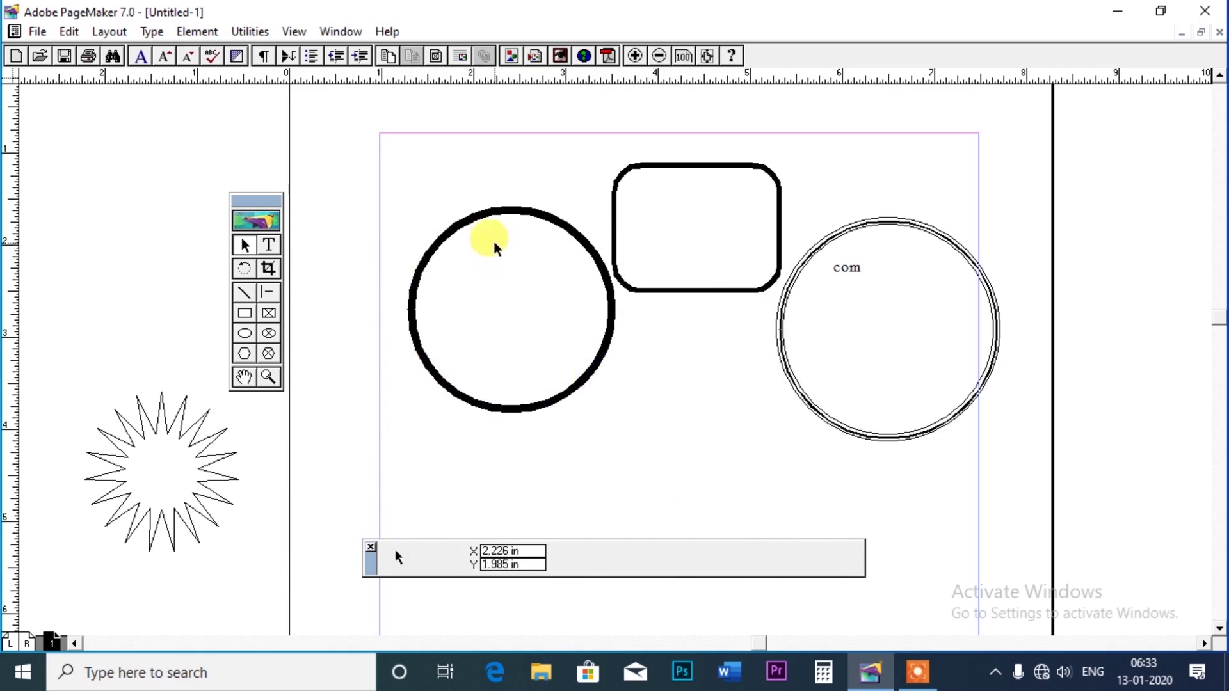
pyautogui.click(486, 210)
pyautogui.press('Delete')
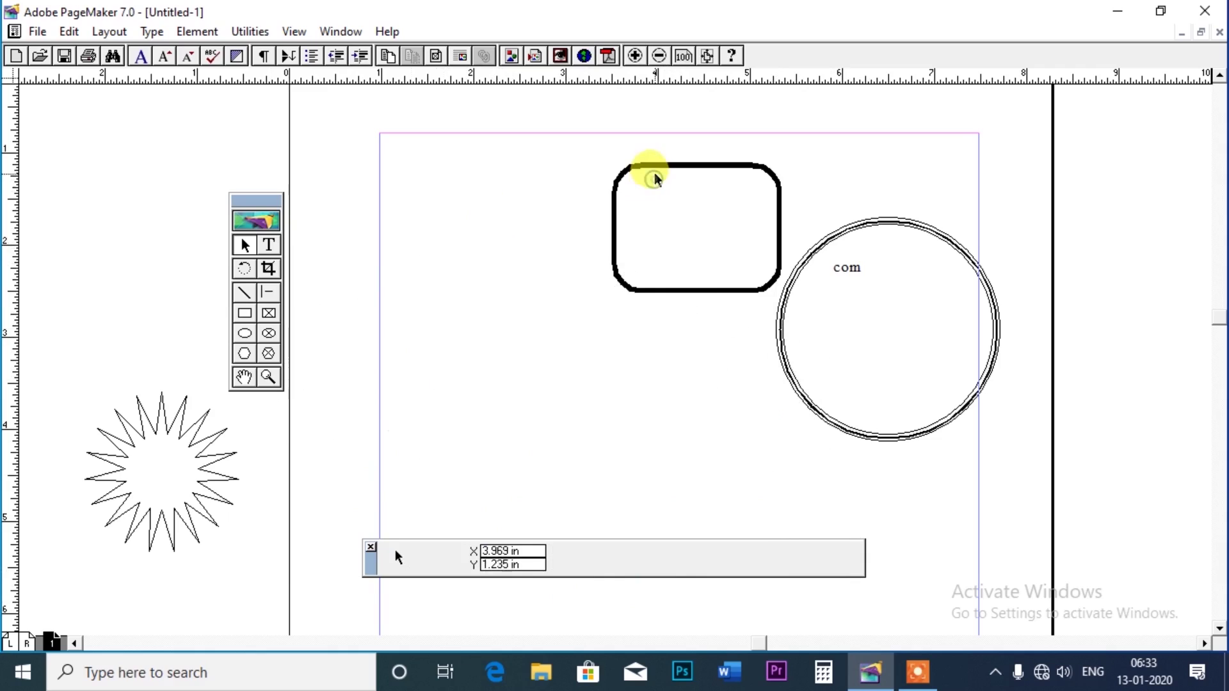
pyautogui.click(652, 171)
pyautogui.press('Delete')
pyautogui.click(890, 219)
pyautogui.press('Delete')
pyautogui.click(194, 422)
pyautogui.press('Delete')
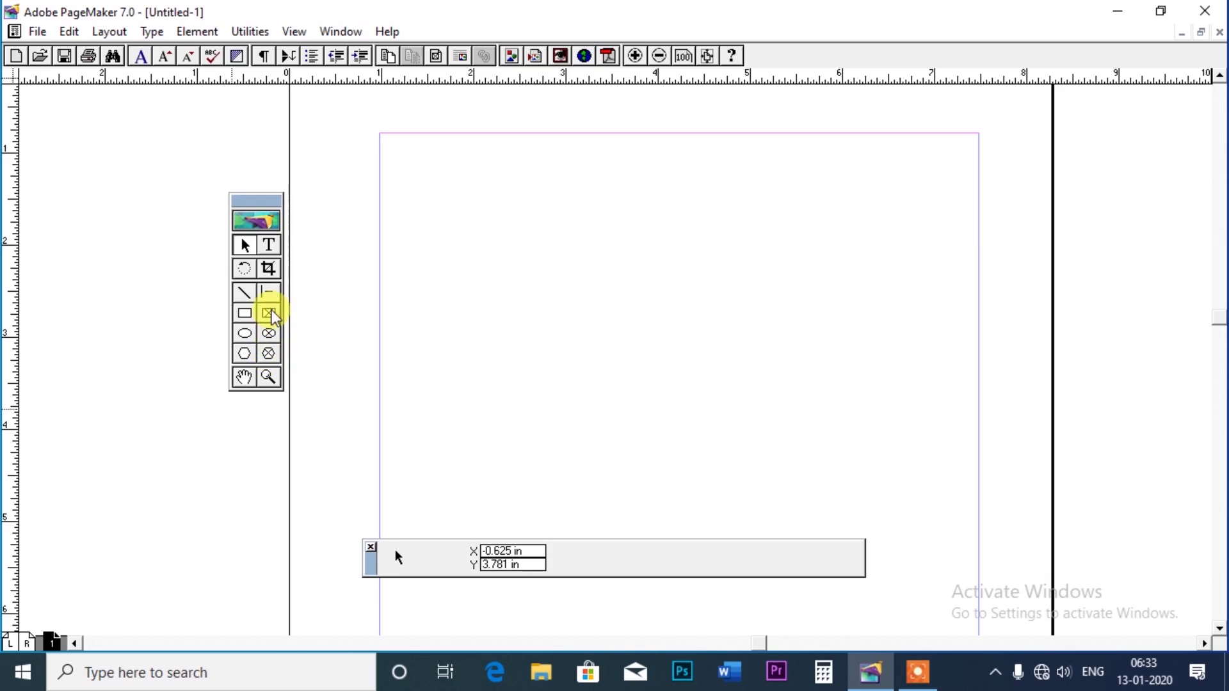
# Draw a polygon frame about 1.89 by 1.61 in on the empty page and set it to 18 sides with 35% star inset.
pyautogui.click(269, 352)
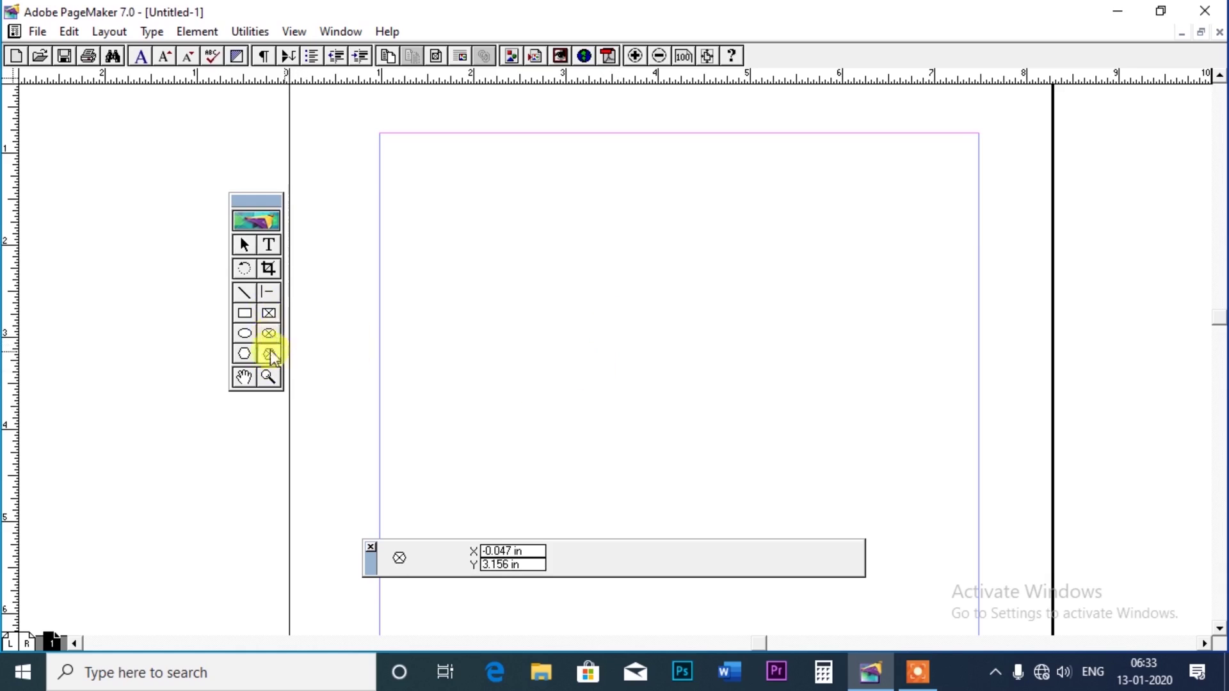
pyautogui.moveTo(679, 271); pyautogui.dragTo(853, 418)
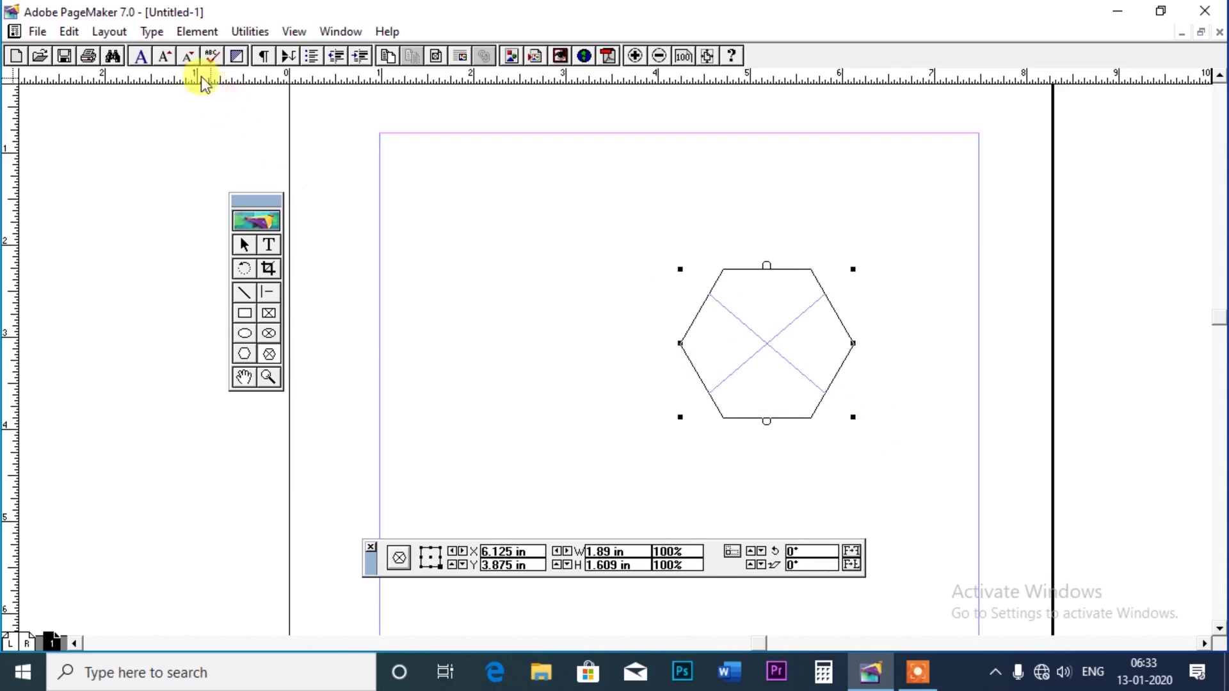
pyautogui.click(105, 32)
pyautogui.moveTo(152, 31)
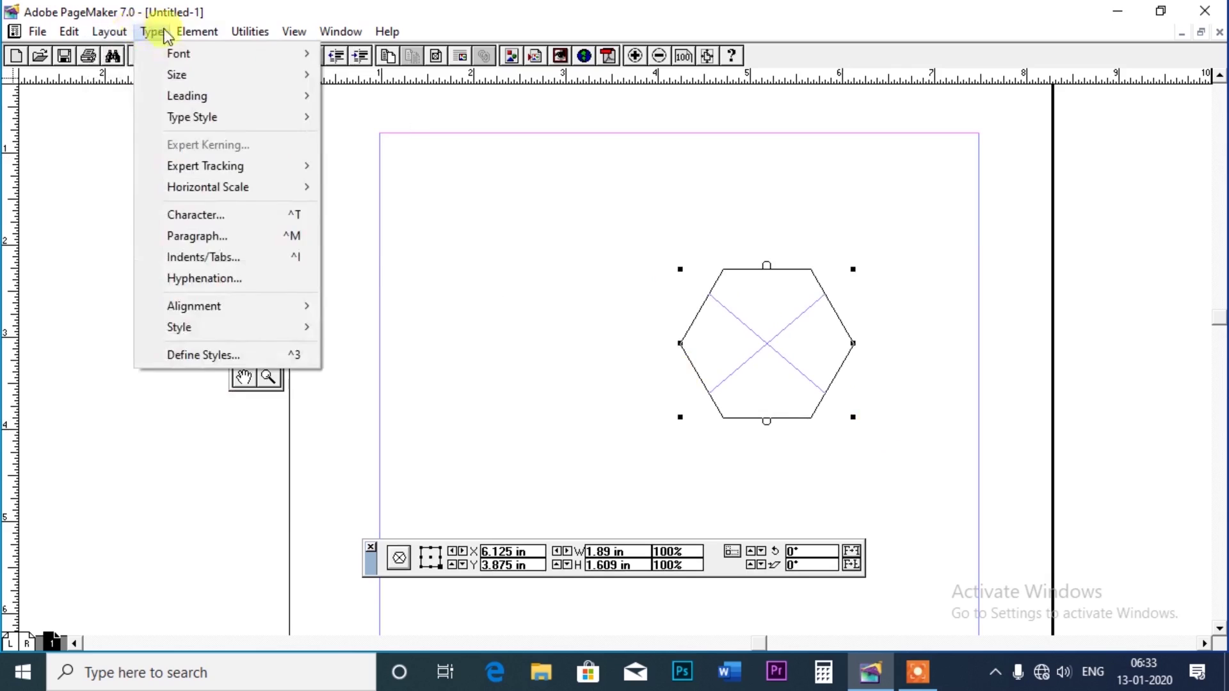
pyautogui.click(230, 387)
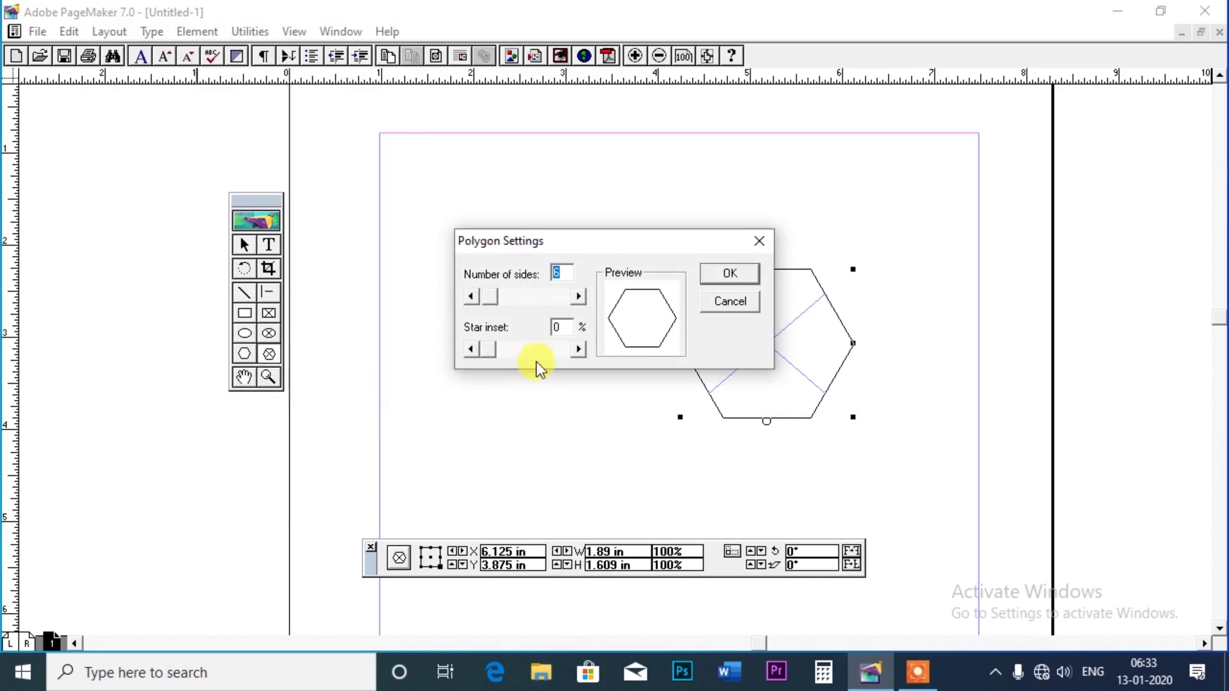
pyautogui.moveTo(489, 297); pyautogui.dragTo(500, 297)
pyautogui.moveTo(490, 349); pyautogui.dragTo(518, 356)
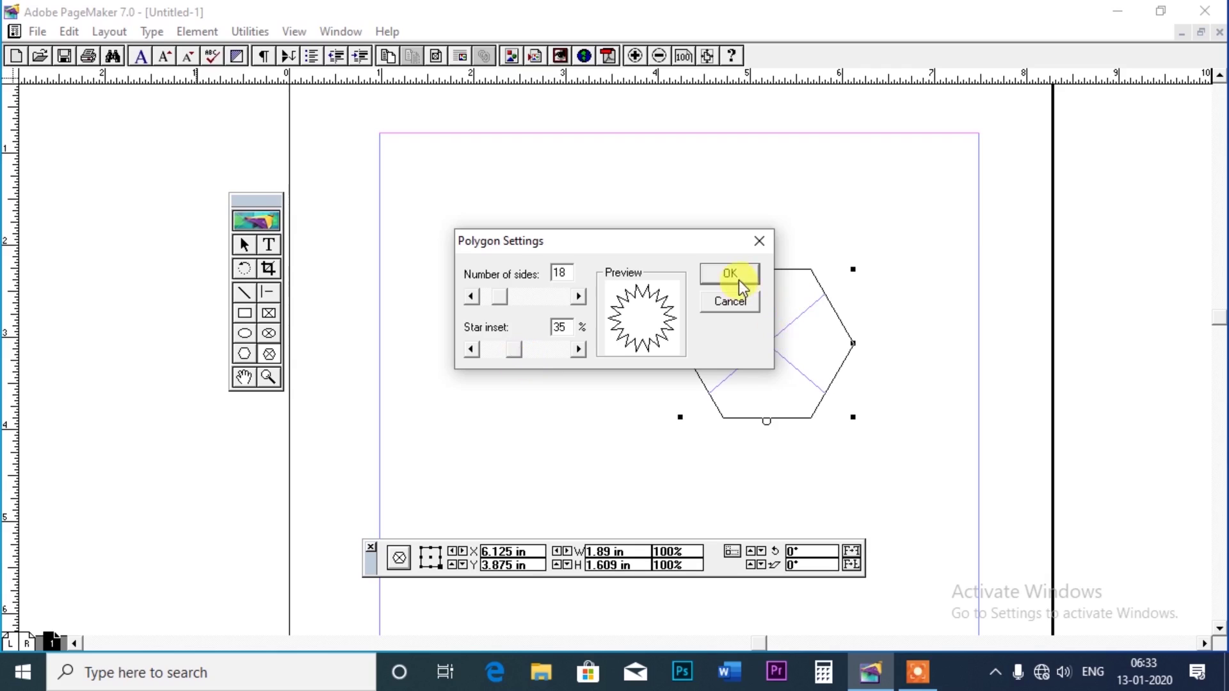
pyautogui.click(730, 273)
# Apply the polygon settings and place the portrait image ".png" within the 18-sided star frame.
pyautogui.click(243, 244)
pyautogui.click(739, 291)
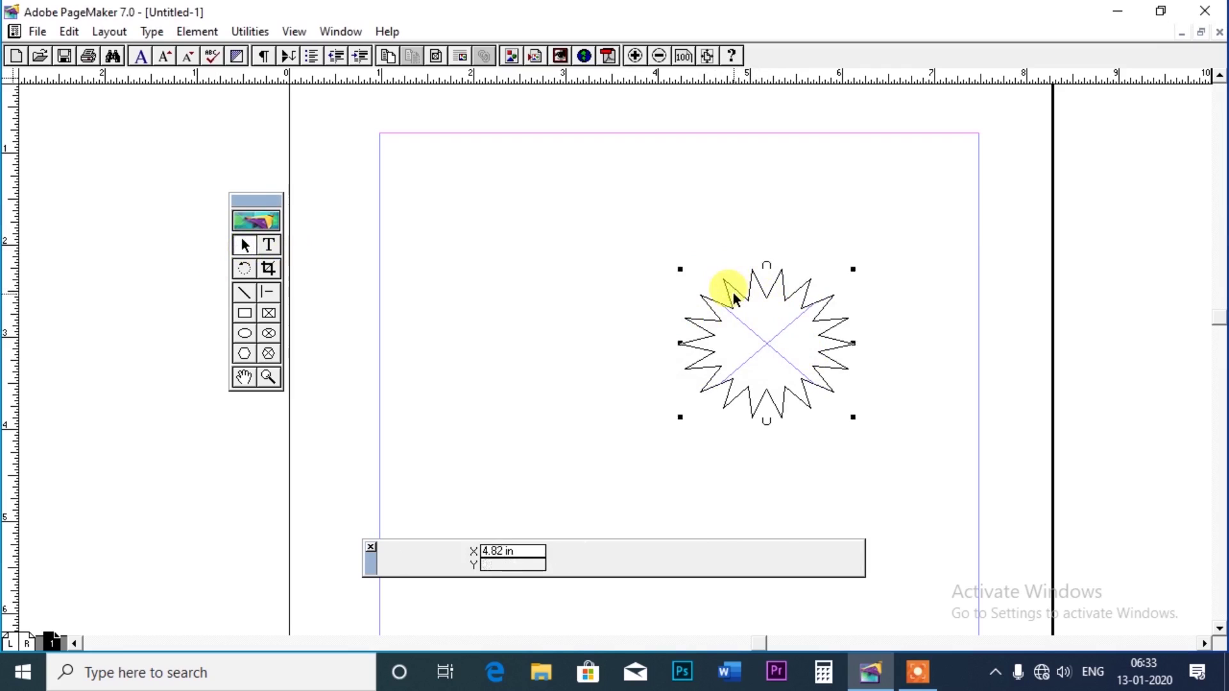
pyautogui.click(36, 31)
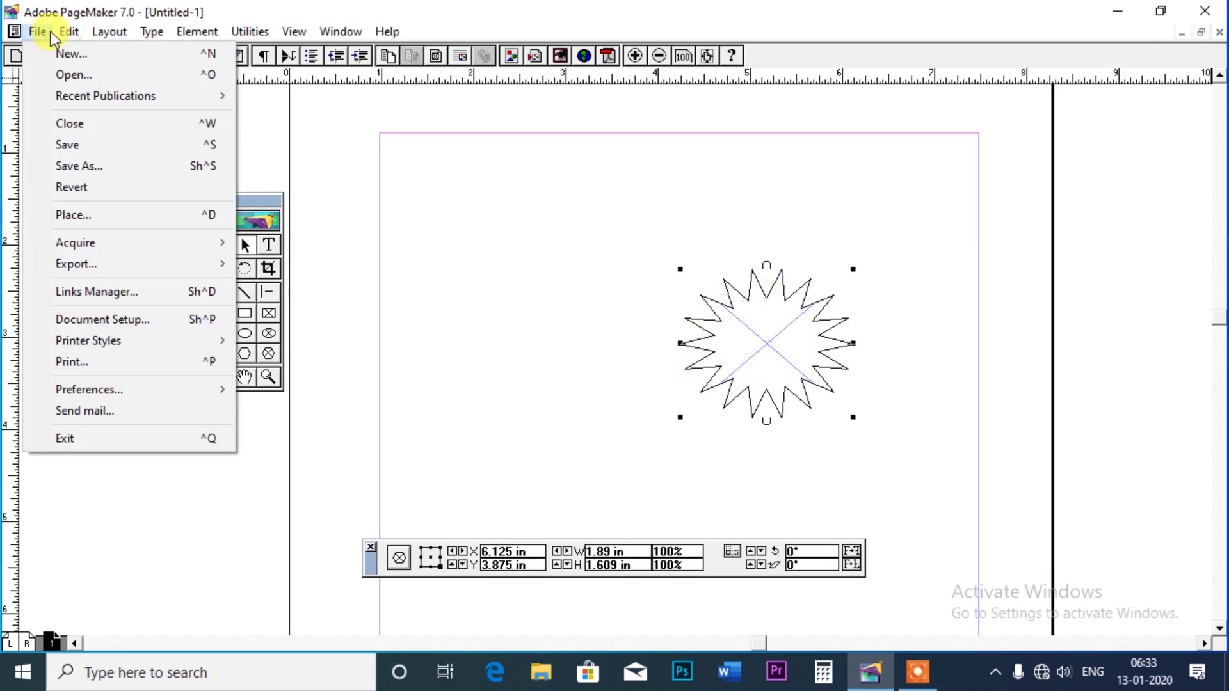
pyautogui.click(79, 215)
pyautogui.click(342, 251)
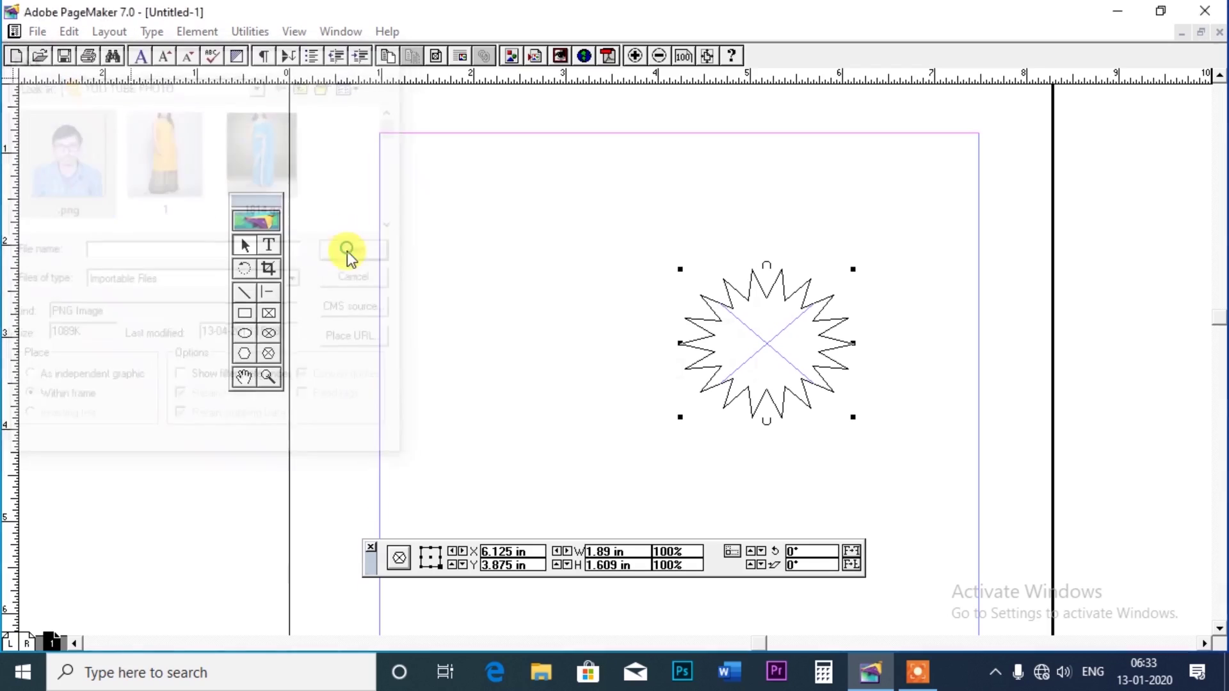
pyautogui.click(588, 372)
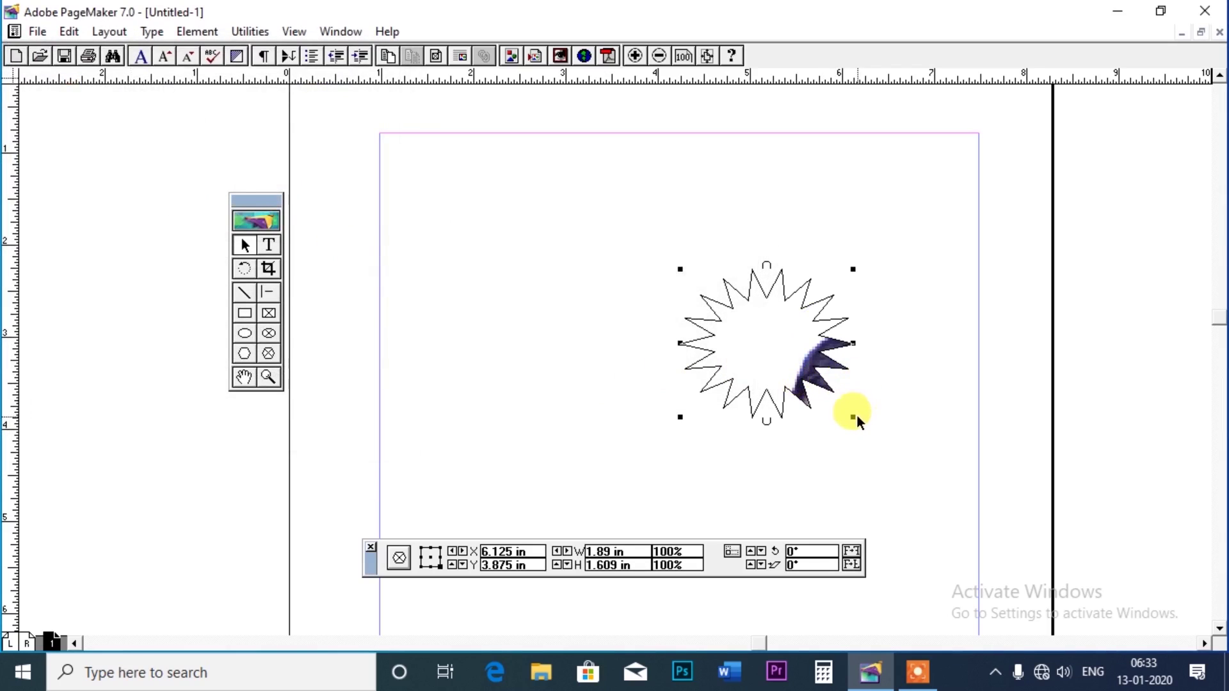
# Move the picture-filled star frame and enlarge it to about 4.01 by 3.46 in so the whole face fits inside.
pyautogui.moveTo(753, 308); pyautogui.dragTo(791, 331)
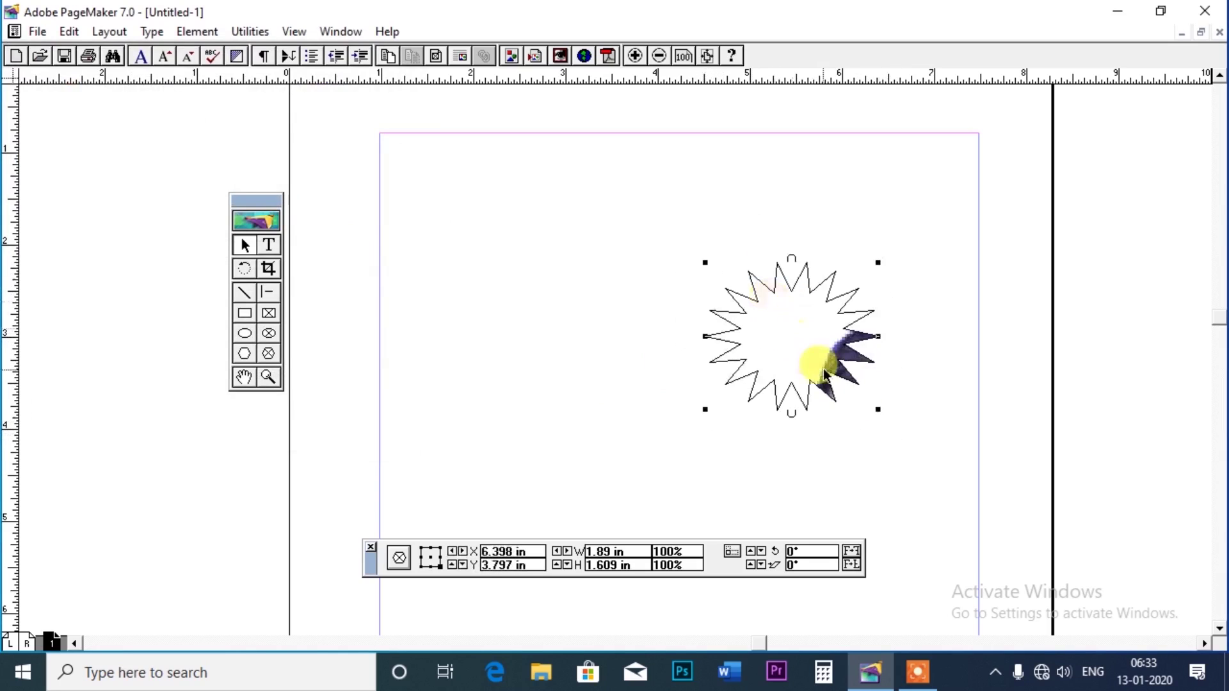
pyautogui.moveTo(878, 411); pyautogui.dragTo(1070, 585)
pyautogui.moveTo(847, 396); pyautogui.dragTo(829, 370)
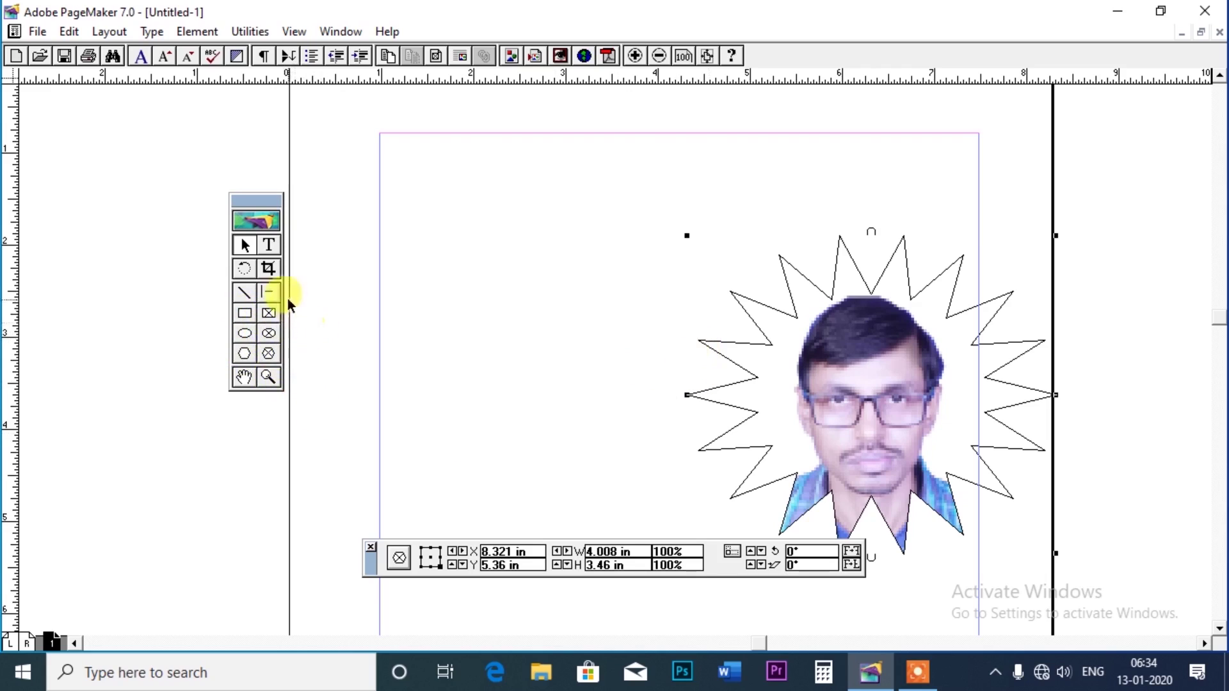
# Draw a rectangular frame about 2.22 by 1.7 in near the page's upper-left margin corner and place the portrait image ".png" within it.
pyautogui.click(269, 314)
pyautogui.moveTo(409, 200); pyautogui.dragTo(613, 356)
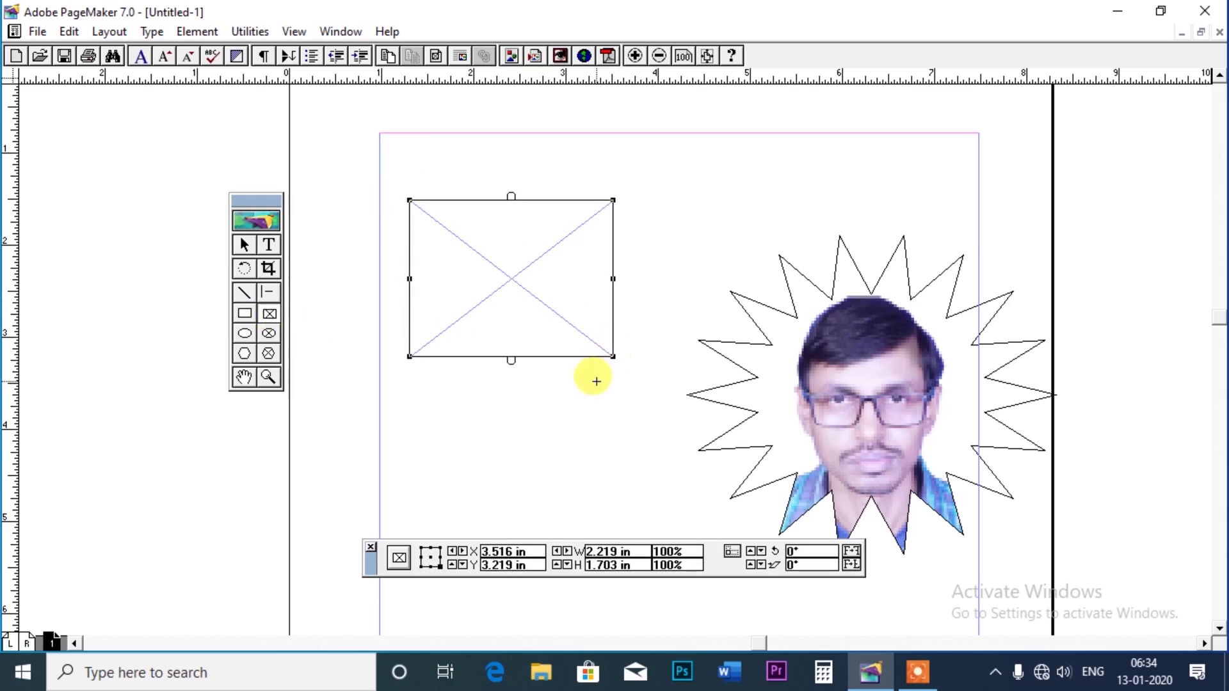
pyautogui.click(243, 244)
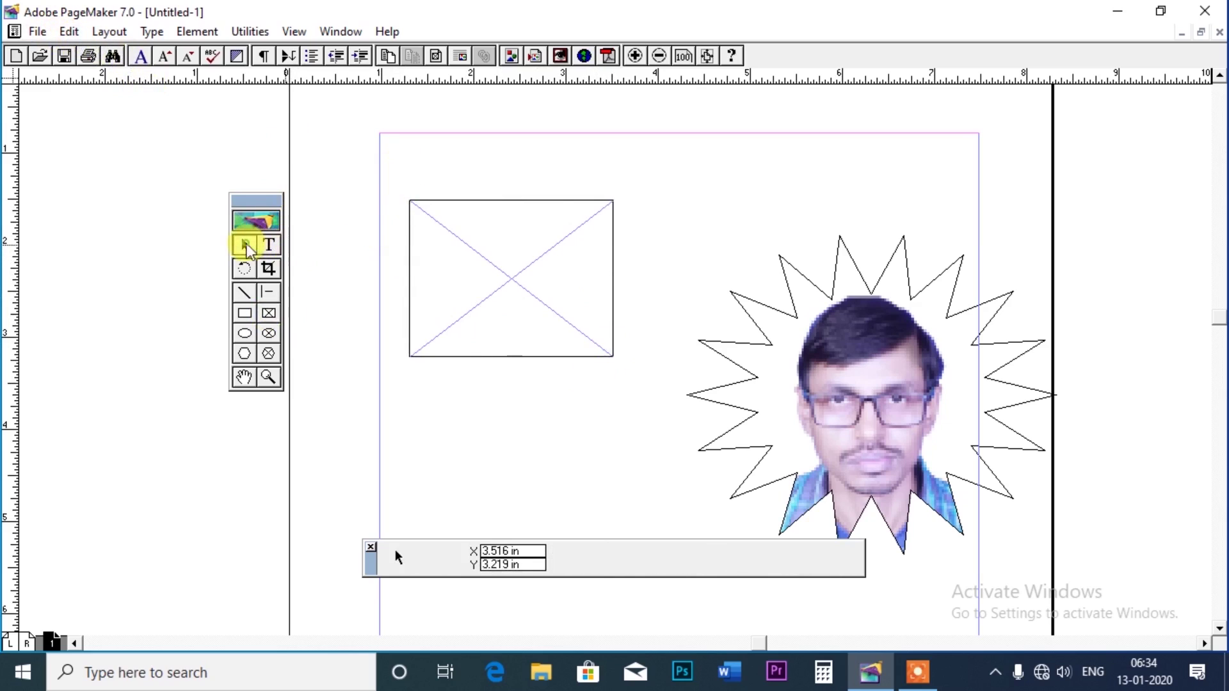
pyautogui.click(35, 30)
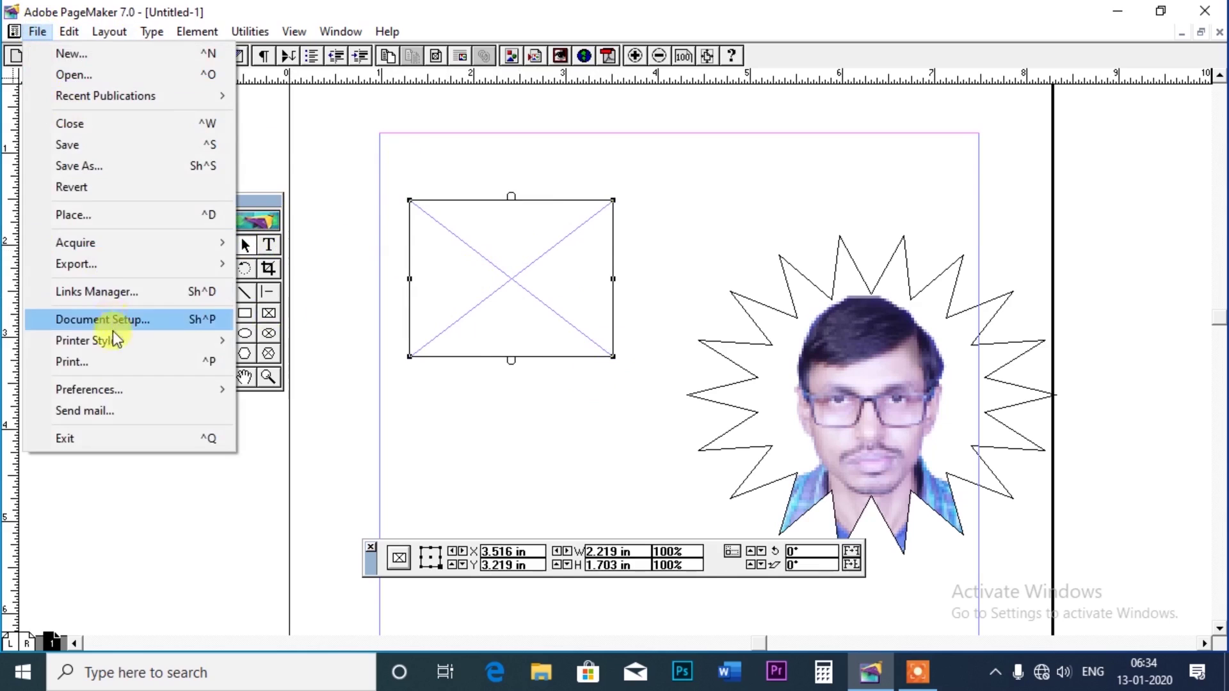
pyautogui.click(82, 214)
pyautogui.click(76, 156)
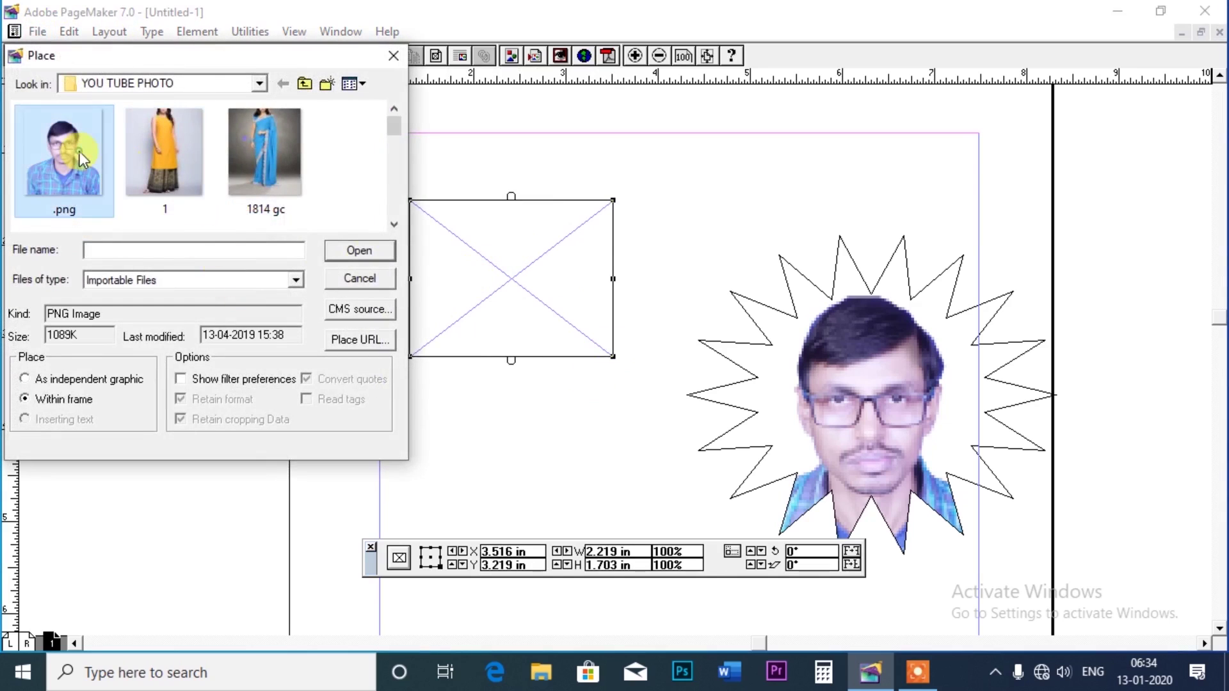
pyautogui.click(373, 259)
pyautogui.click(579, 368)
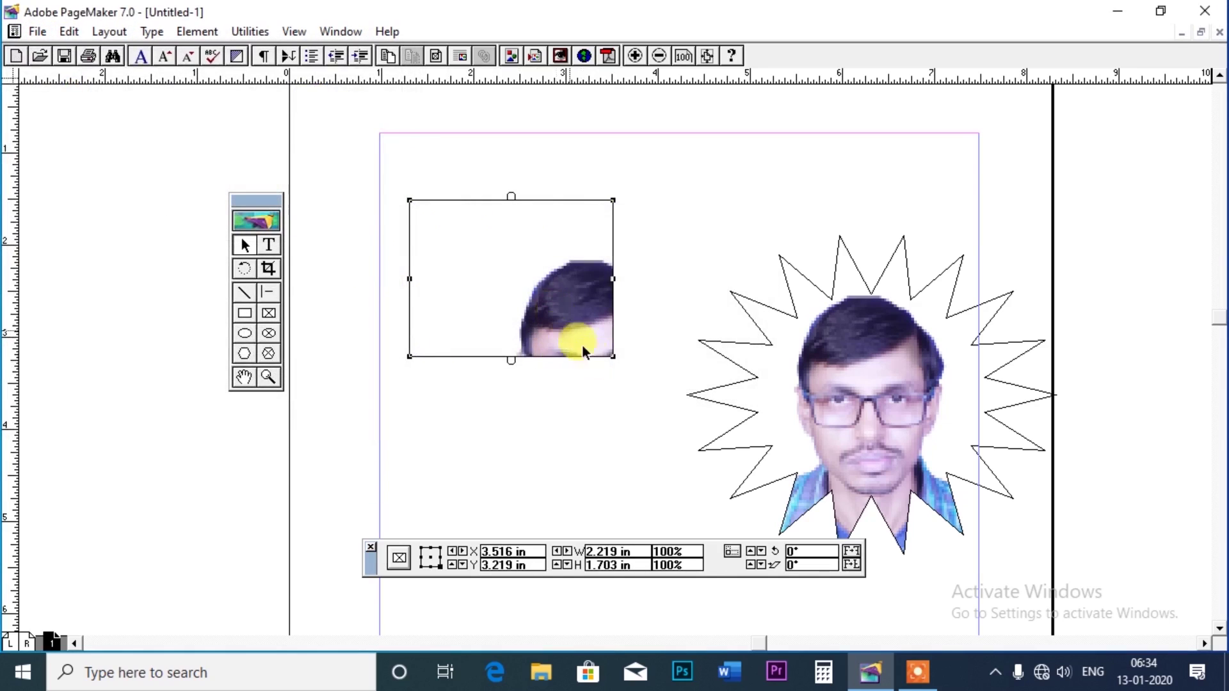
# Resize the picture-filled rectangular frame, and delete both it and the picture-filled star frame from the page.
pyautogui.moveTo(614, 354); pyautogui.dragTo(608, 247)
pyautogui.press('Delete')
pyautogui.click(866, 337)
pyautogui.press('Delete')
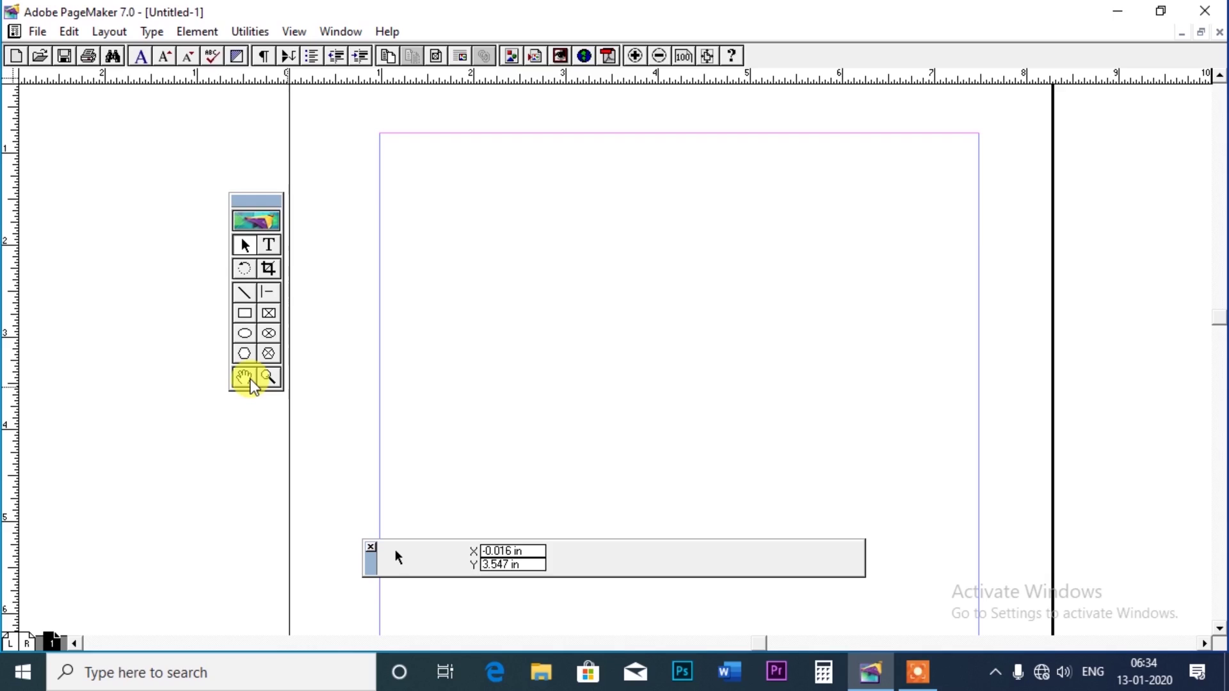
# Draw a rectangular frame, a small hexagonal frame, an ellipse and a hexagonal frame about 1.43 by 8.45 in running past the page's lower edge.
pyautogui.click(268, 313)
pyautogui.moveTo(500, 194); pyautogui.dragTo(685, 387)
pyautogui.click(268, 354)
pyautogui.moveTo(802, 288); pyautogui.dragTo(900, 421)
pyautogui.click(244, 334)
pyautogui.moveTo(499, 414); pyautogui.dragTo(586, 484)
pyautogui.click(268, 354)
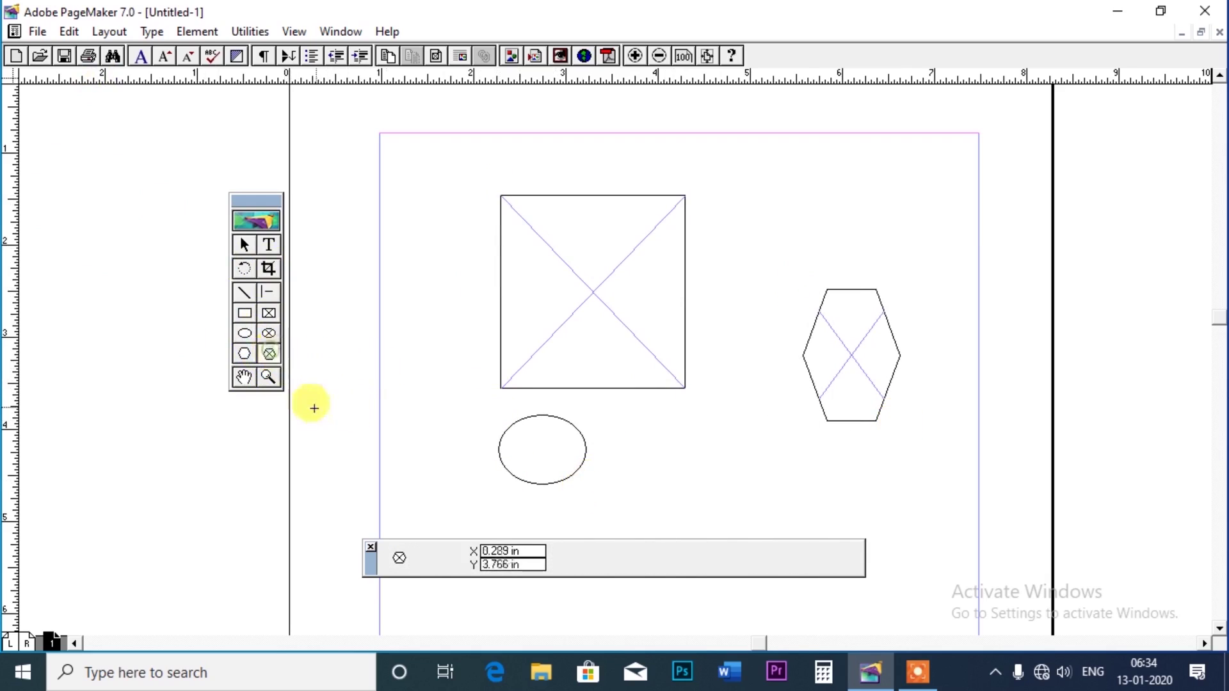
pyautogui.moveTo(518, 609); pyautogui.dragTo(646, 633)
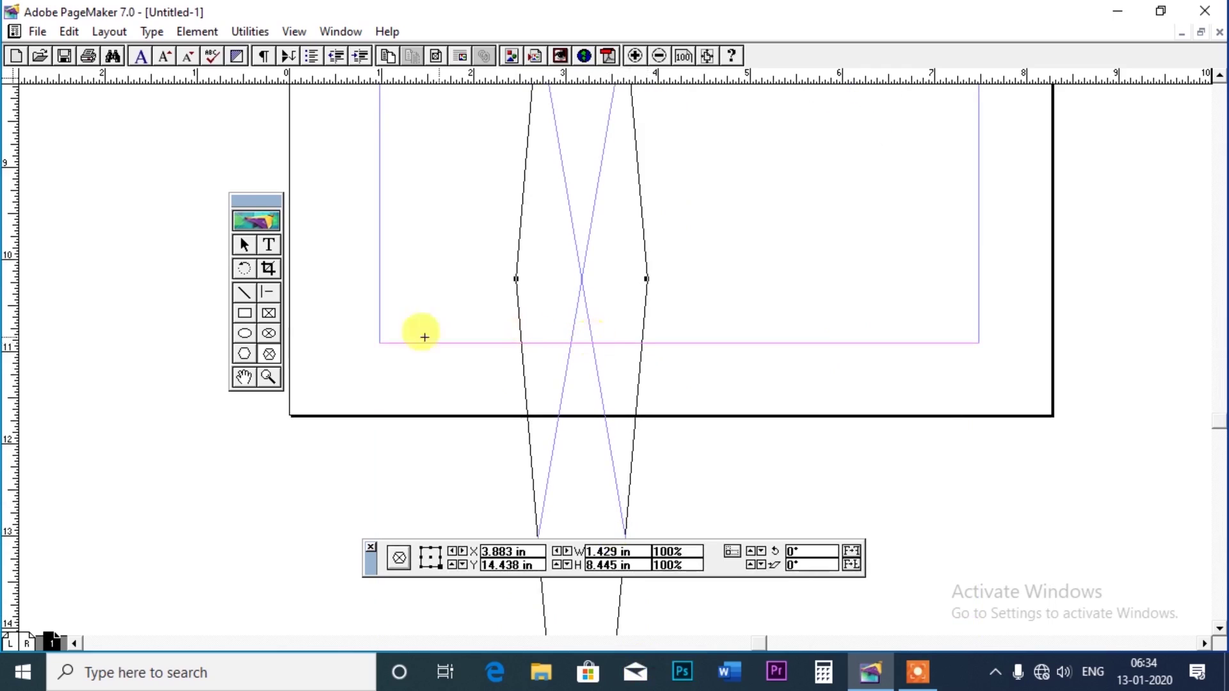
# Pan around the page and pasteboard with the Hand tool to view the shapes, and fit the page in the window.
pyautogui.click(244, 377)
pyautogui.moveTo(749, 211)
pyautogui.mouseDown()
pyautogui.moveTo(715, 333)
pyautogui.moveTo(811, 573)
pyautogui.mouseUp()
pyautogui.moveTo(467, 186)
pyautogui.mouseDown()
pyautogui.moveTo(521, 378)
pyautogui.moveTo(729, 414)
pyautogui.mouseUp()
pyautogui.moveTo(212, 389); pyautogui.dragTo(436, 423)
pyautogui.moveTo(844, 219)
pyautogui.mouseDown()
pyautogui.moveTo(707, 213)
pyautogui.moveTo(642, 250)
pyautogui.mouseUp()
pyautogui.moveTo(890, 269); pyautogui.dragTo(640, 256)
pyautogui.moveTo(856, 318); pyautogui.dragTo(688, 280)
pyautogui.moveTo(806, 284); pyautogui.dragTo(626, 184)
pyautogui.moveTo(664, 286); pyautogui.dragTo(853, 404)
pyautogui.moveTo(472, 225); pyautogui.dragTo(702, 321)
pyautogui.moveTo(389, 202)
pyautogui.mouseDown()
pyautogui.moveTo(547, 245)
pyautogui.moveTo(643, 293)
pyautogui.mouseUp()
pyautogui.rightClick(546, 241)
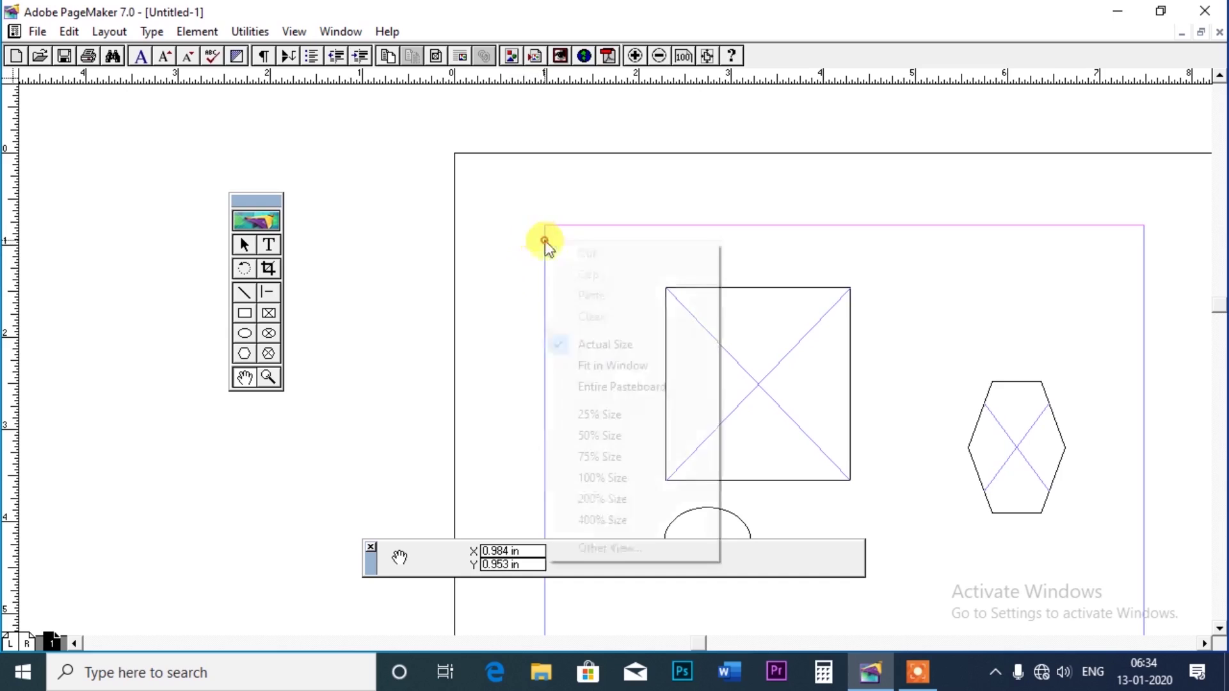
pyautogui.click(595, 365)
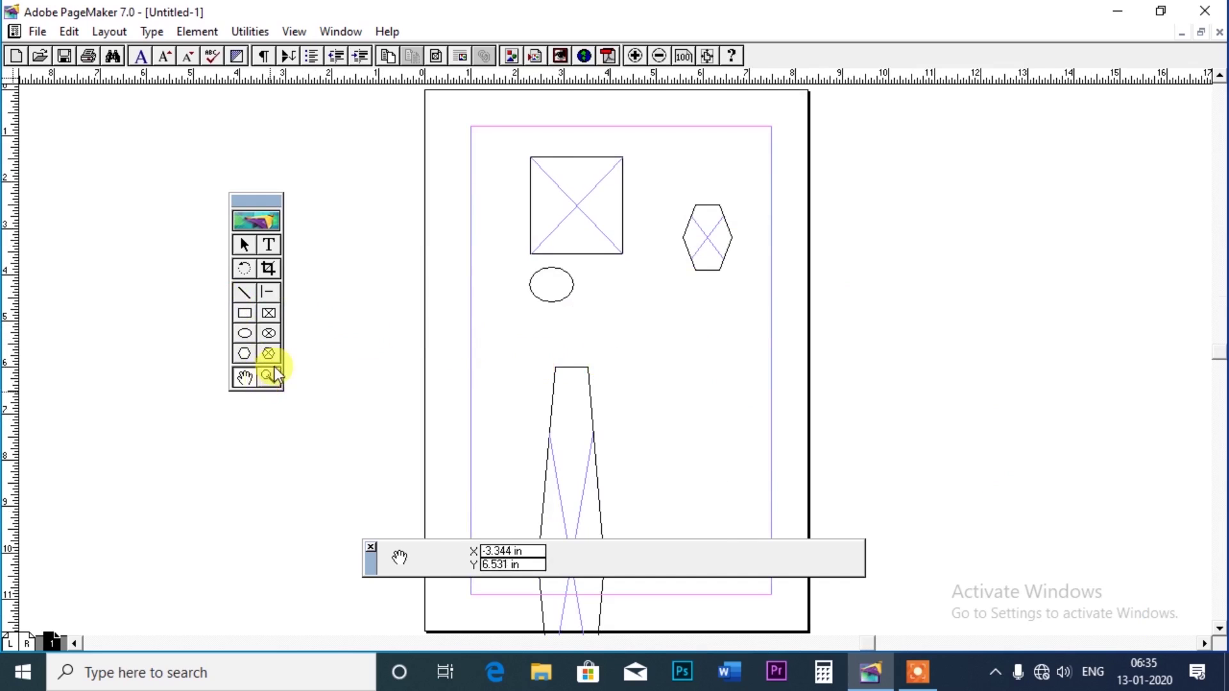
# Enter a first name as a text line at the page's left margin below the ellipse and magnify it to 400%.
pyautogui.click(269, 244)
pyautogui.click(484, 344)
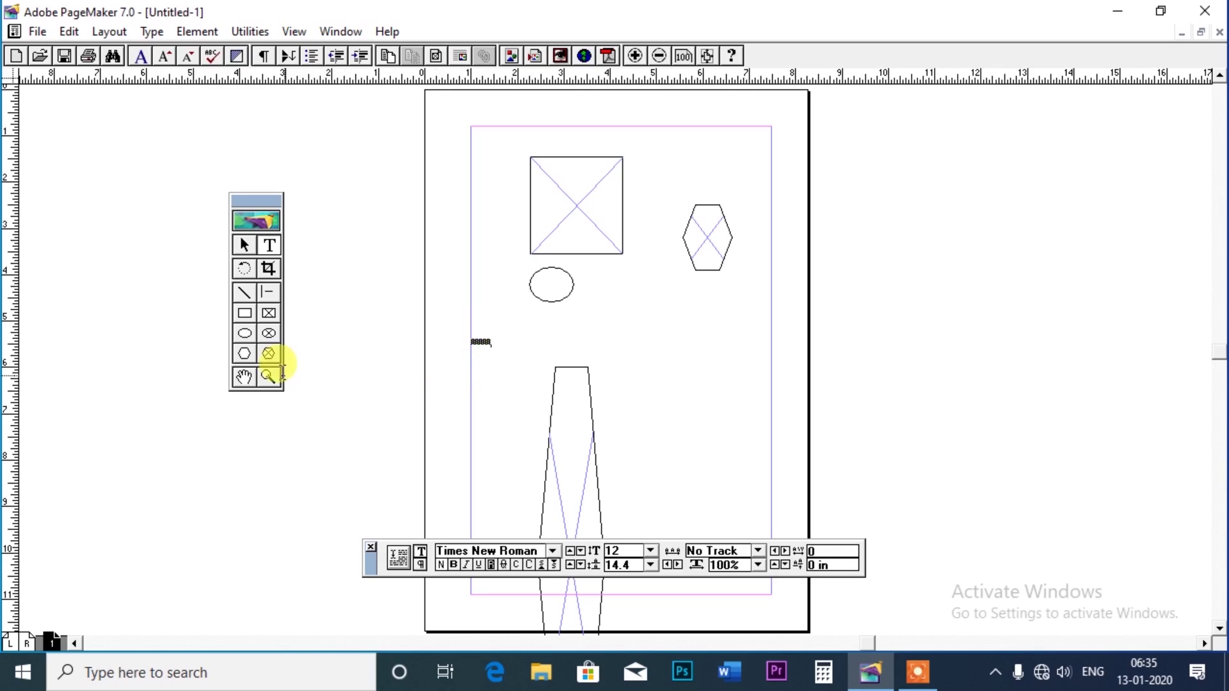
pyautogui.click(268, 378)
pyautogui.click(470, 340)
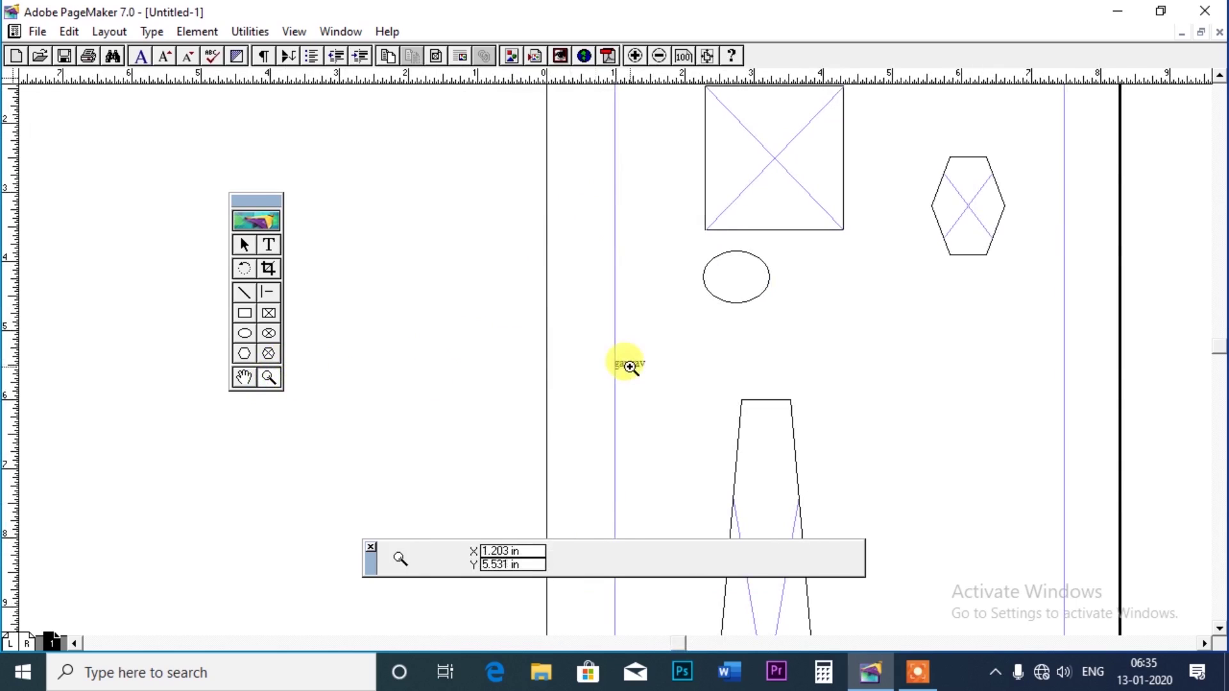
pyautogui.click(480, 344)
pyautogui.click(629, 374)
pyautogui.click(613, 360)
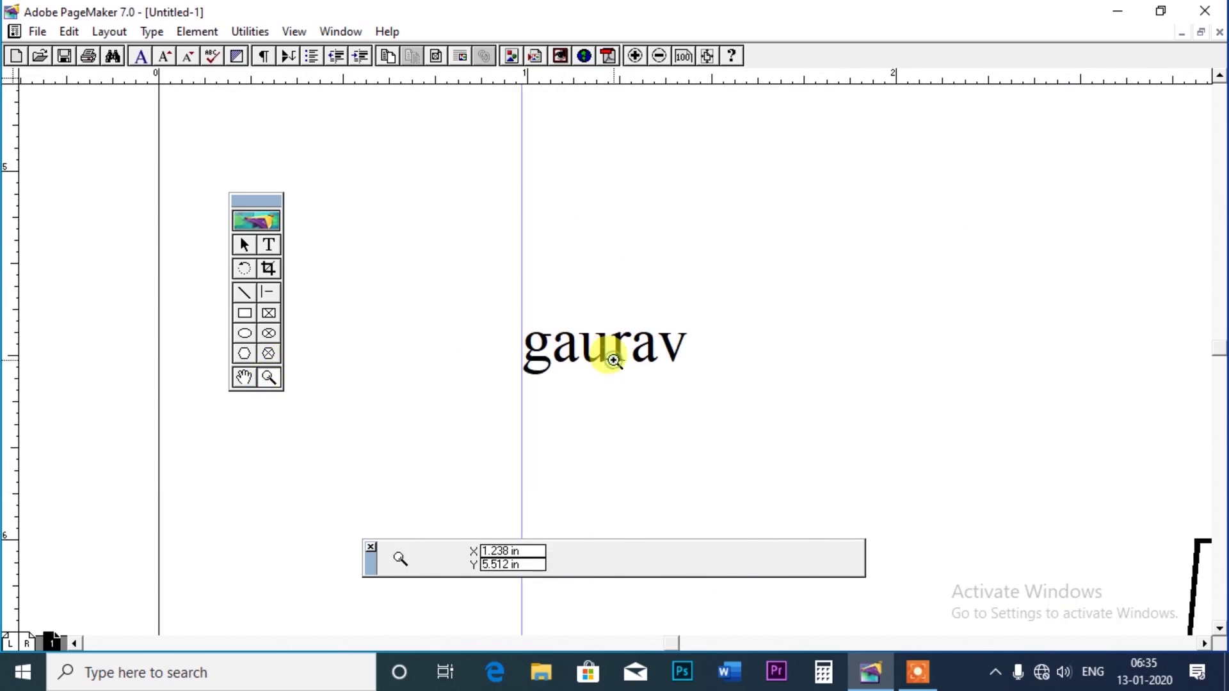
# Reduce the view to 25% and magnify the name text in stages with the Zoom tool until it is large again.
pyautogui.rightClick(611, 349)
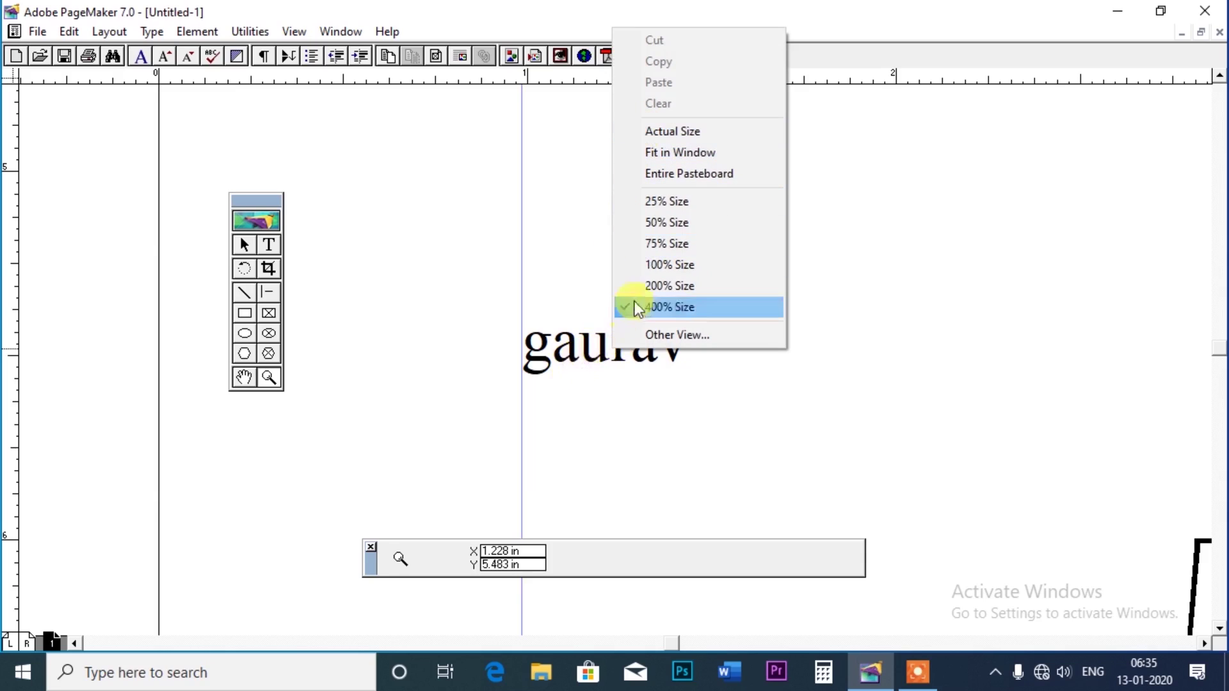
pyautogui.click(655, 206)
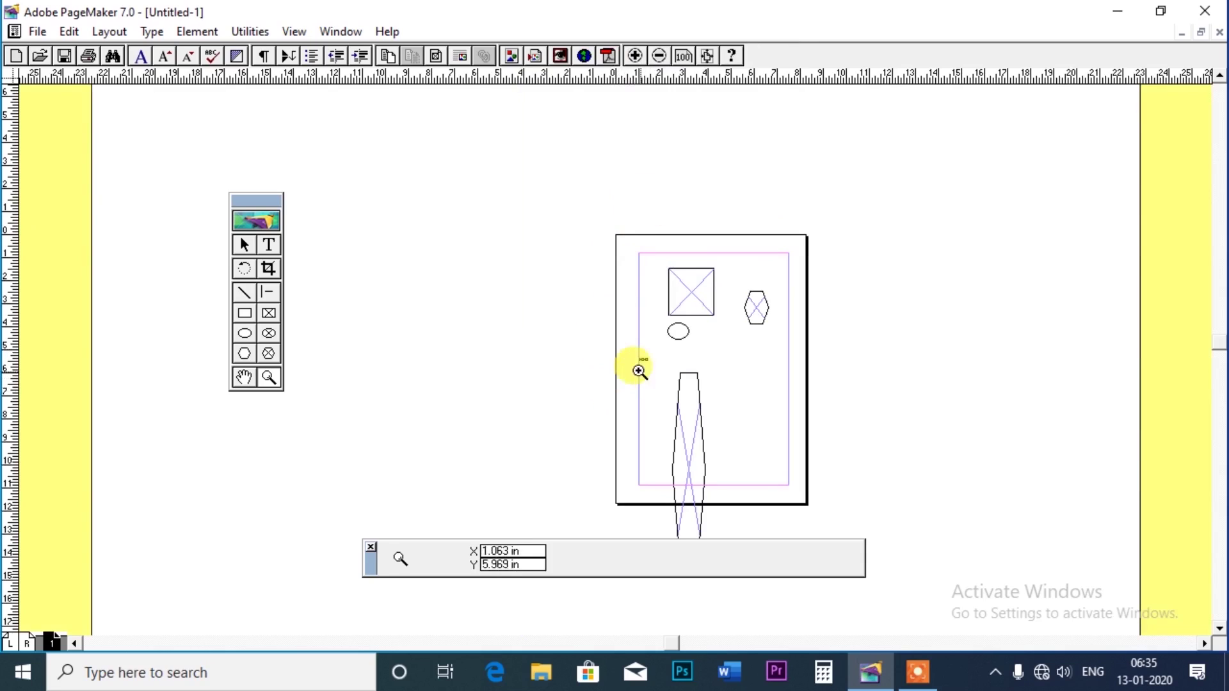
pyautogui.click(605, 354)
pyautogui.click(603, 354)
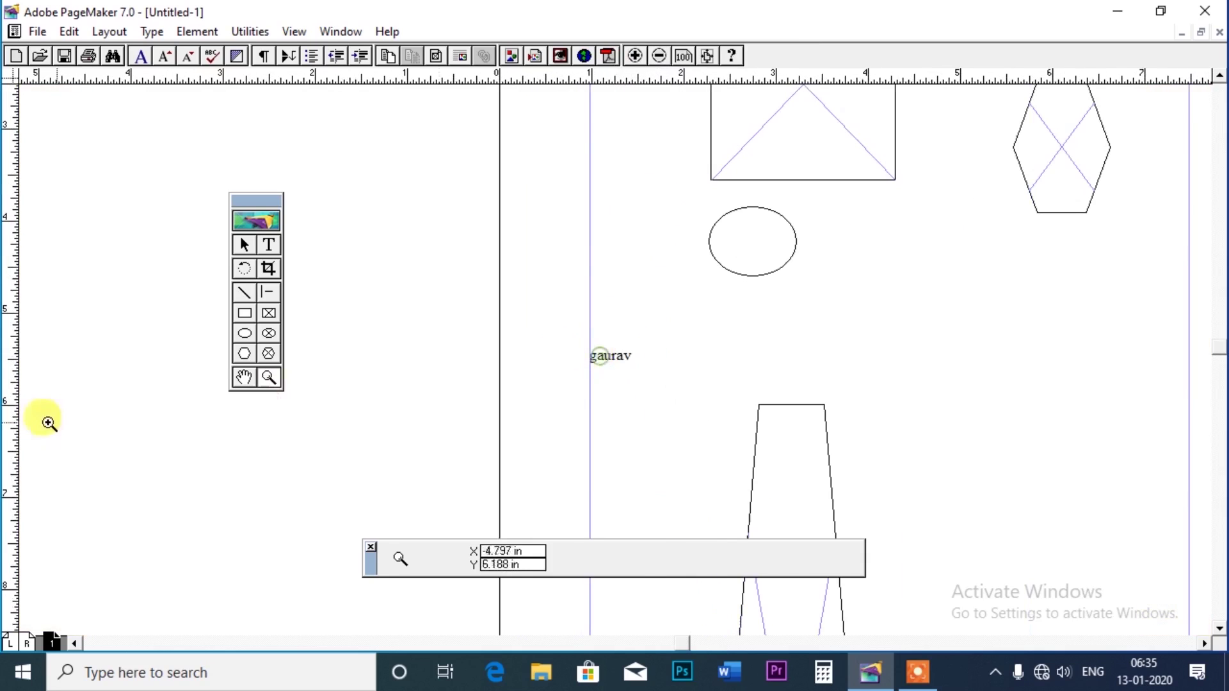
pyautogui.click(610, 353)
pyautogui.click(609, 352)
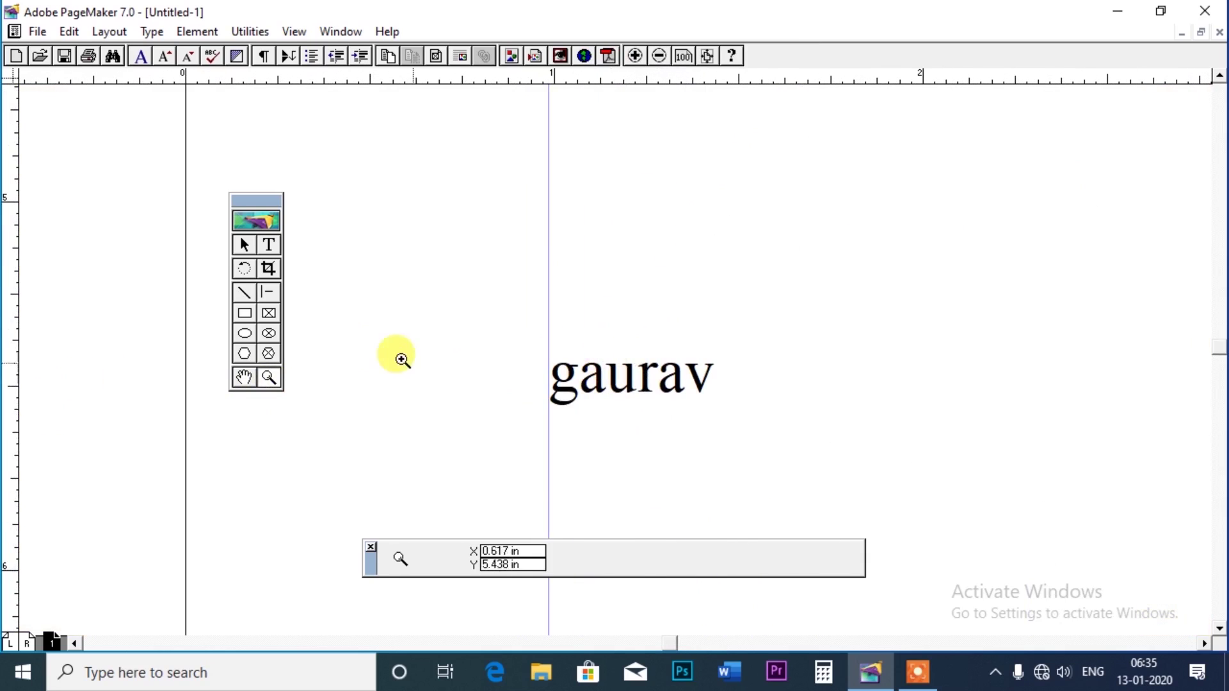